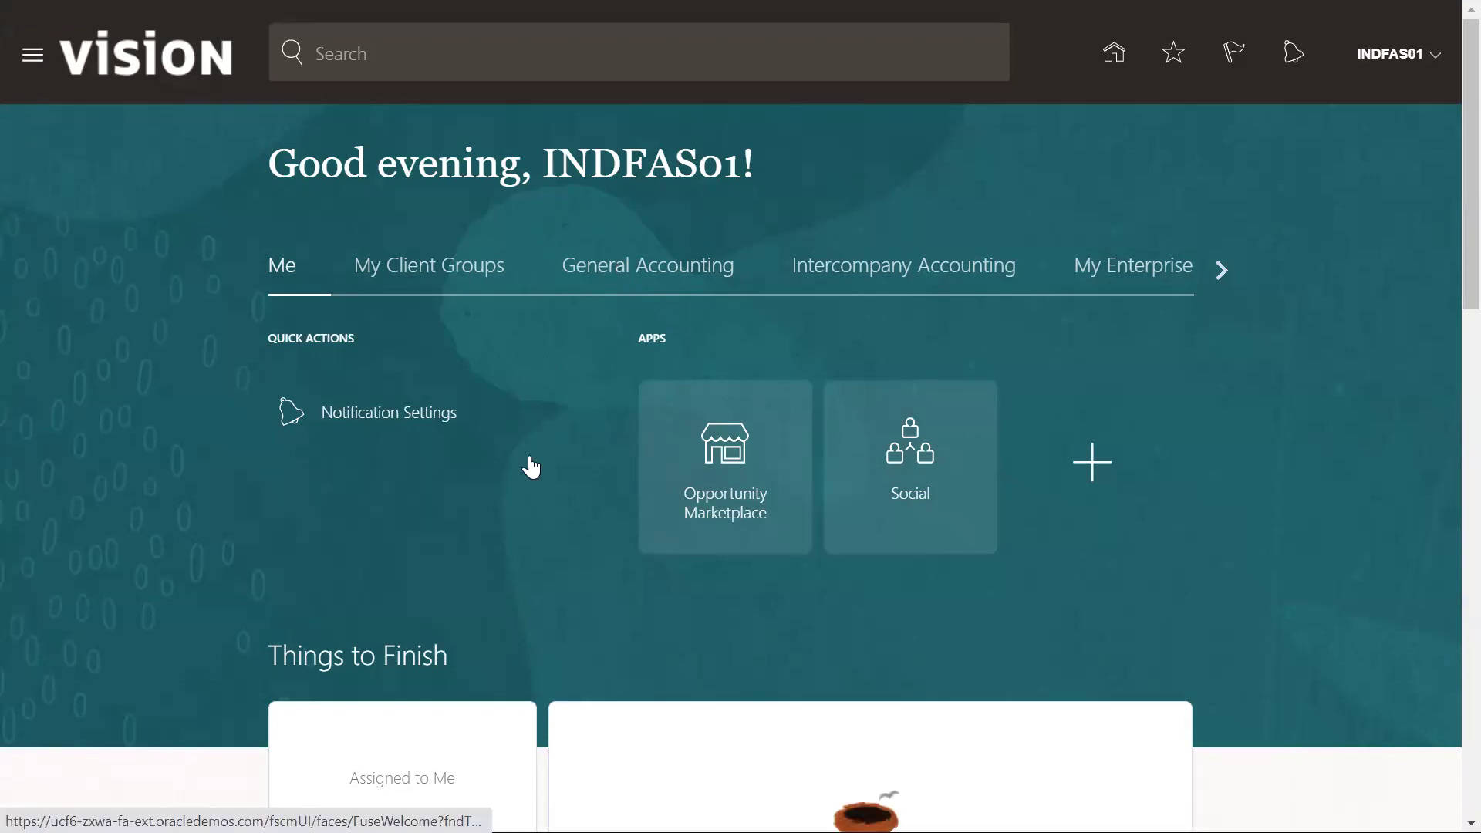
# Step: Open the journals work area from General Accounting and start creating a new journal
pyautogui.click(531, 466)
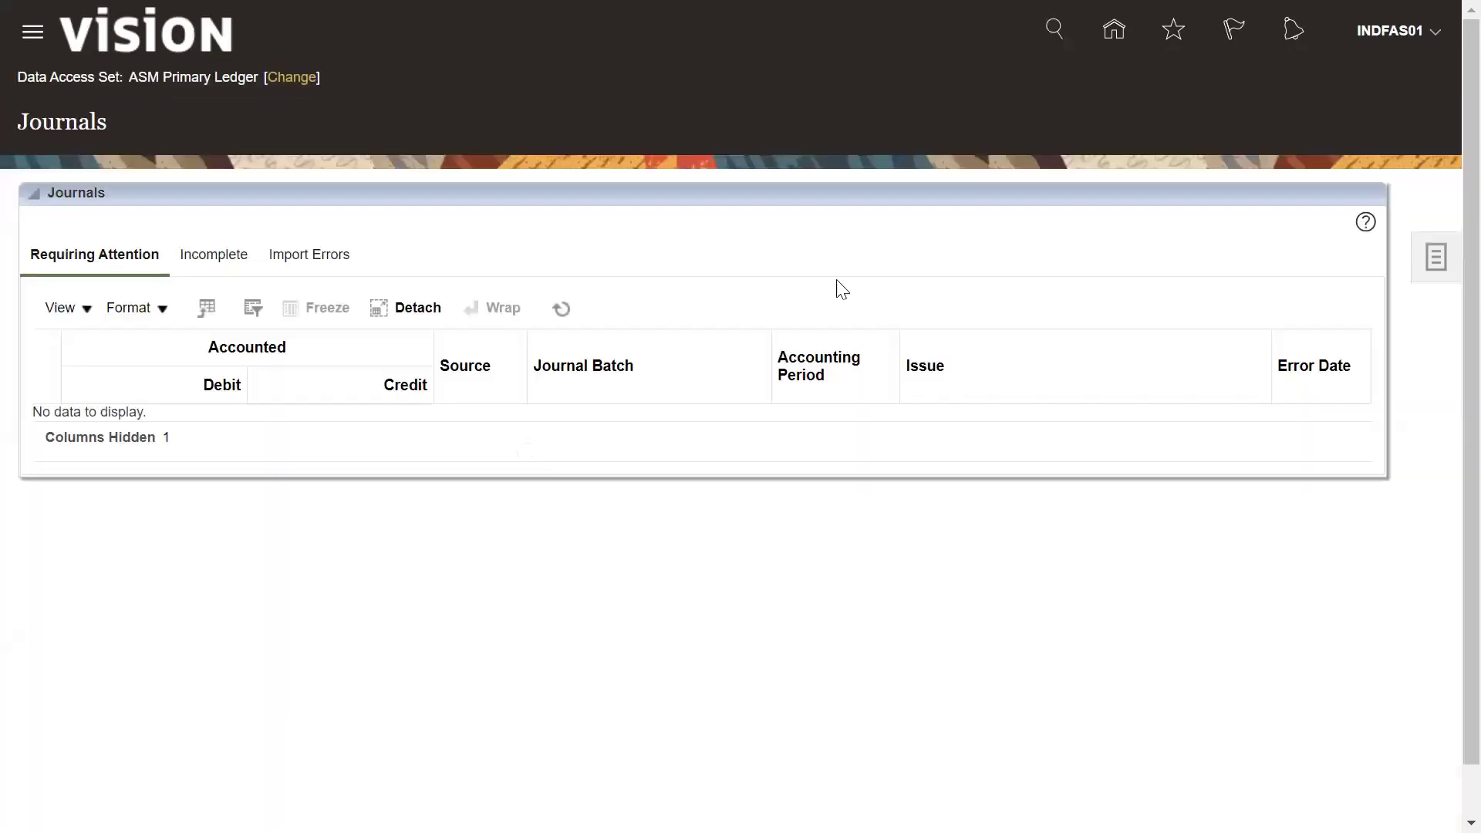
pyautogui.click(1433, 259)
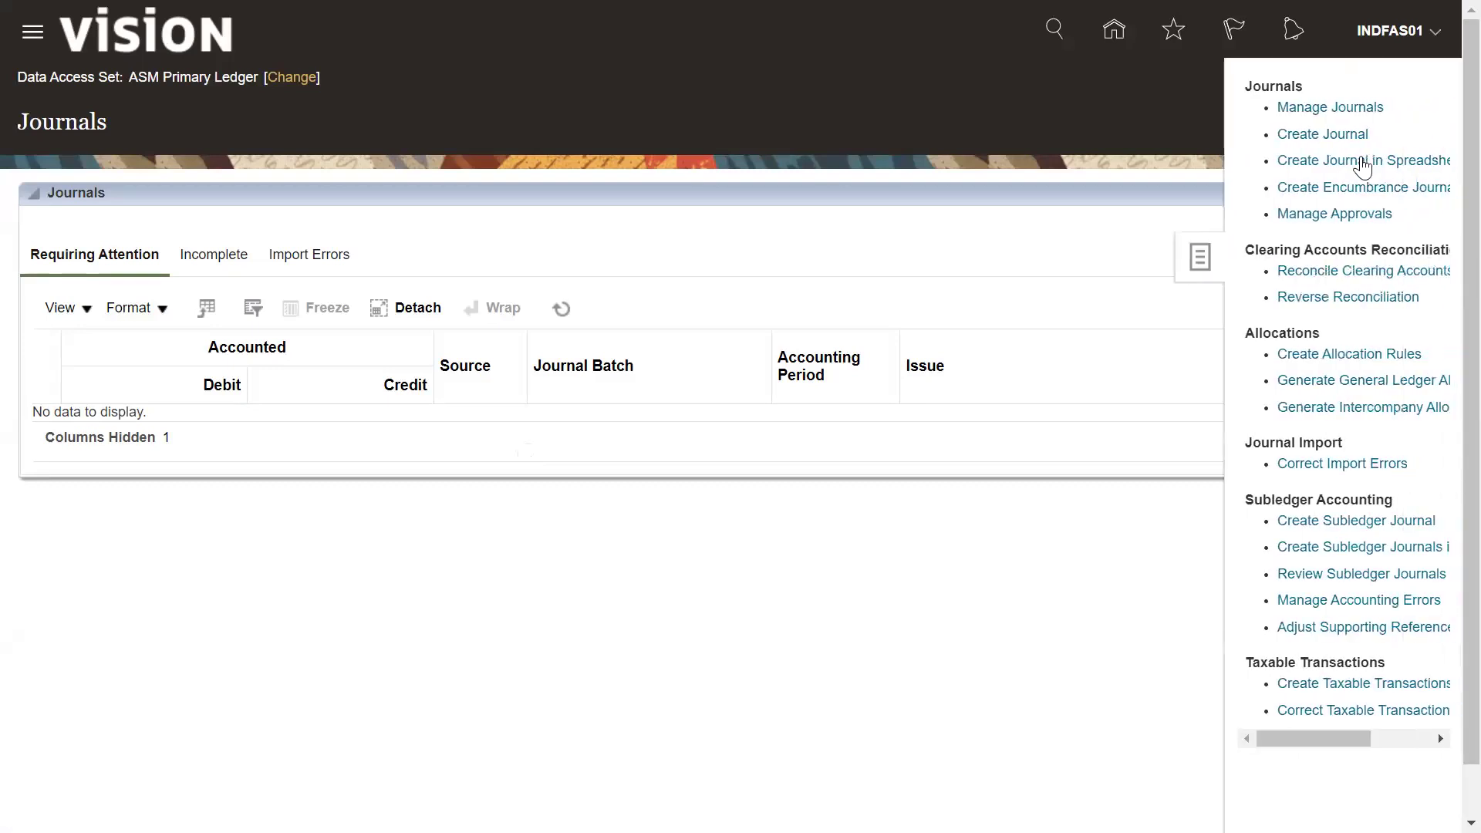
pyautogui.click(1307, 133)
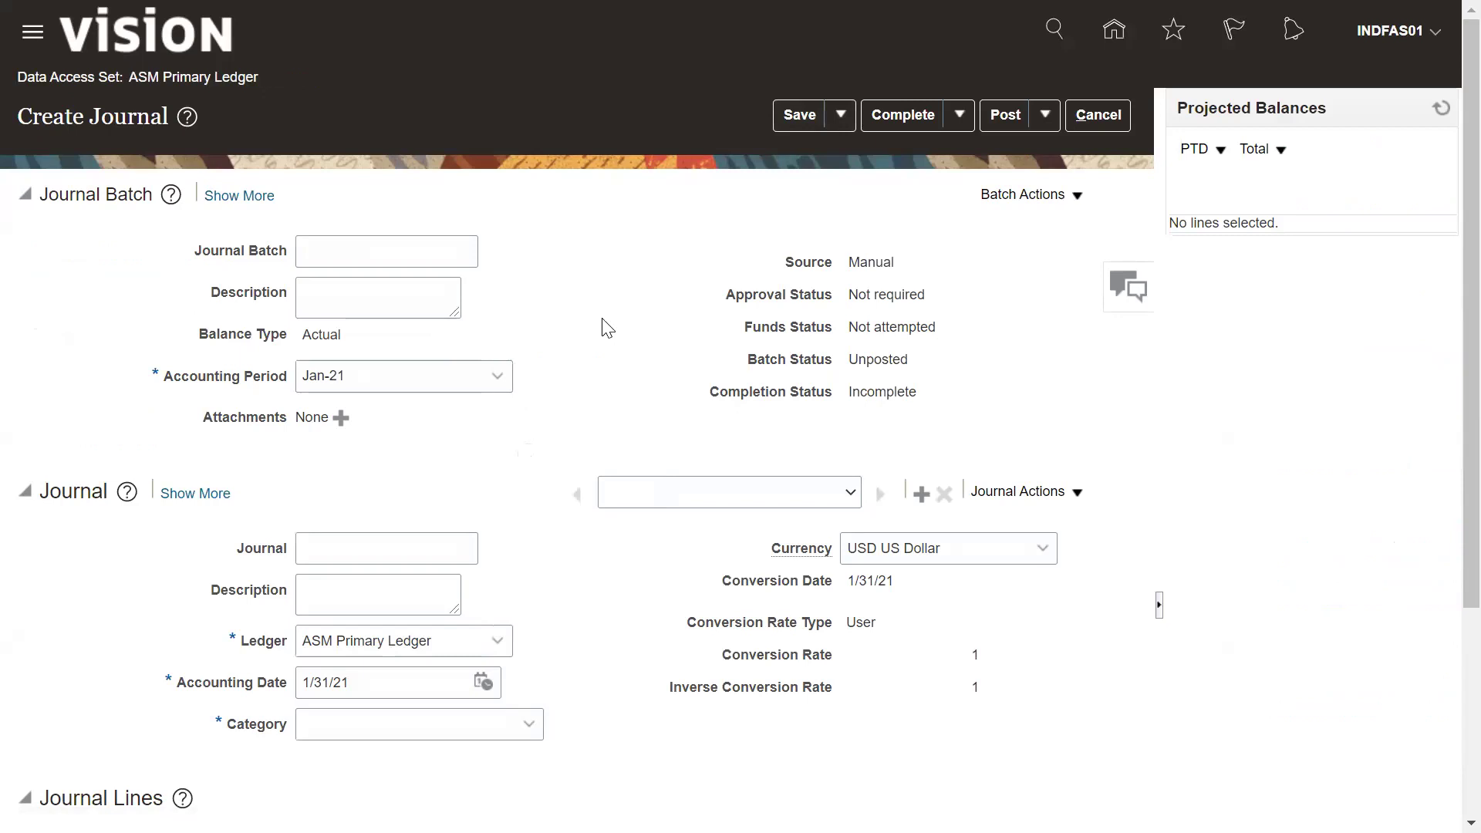
# Step: Name the journal batch "ASM Journal Batch" and keep Jan-21 as its accounting period after checking the available periods
pyautogui.click(401, 256)
pyautogui.write('ASM')
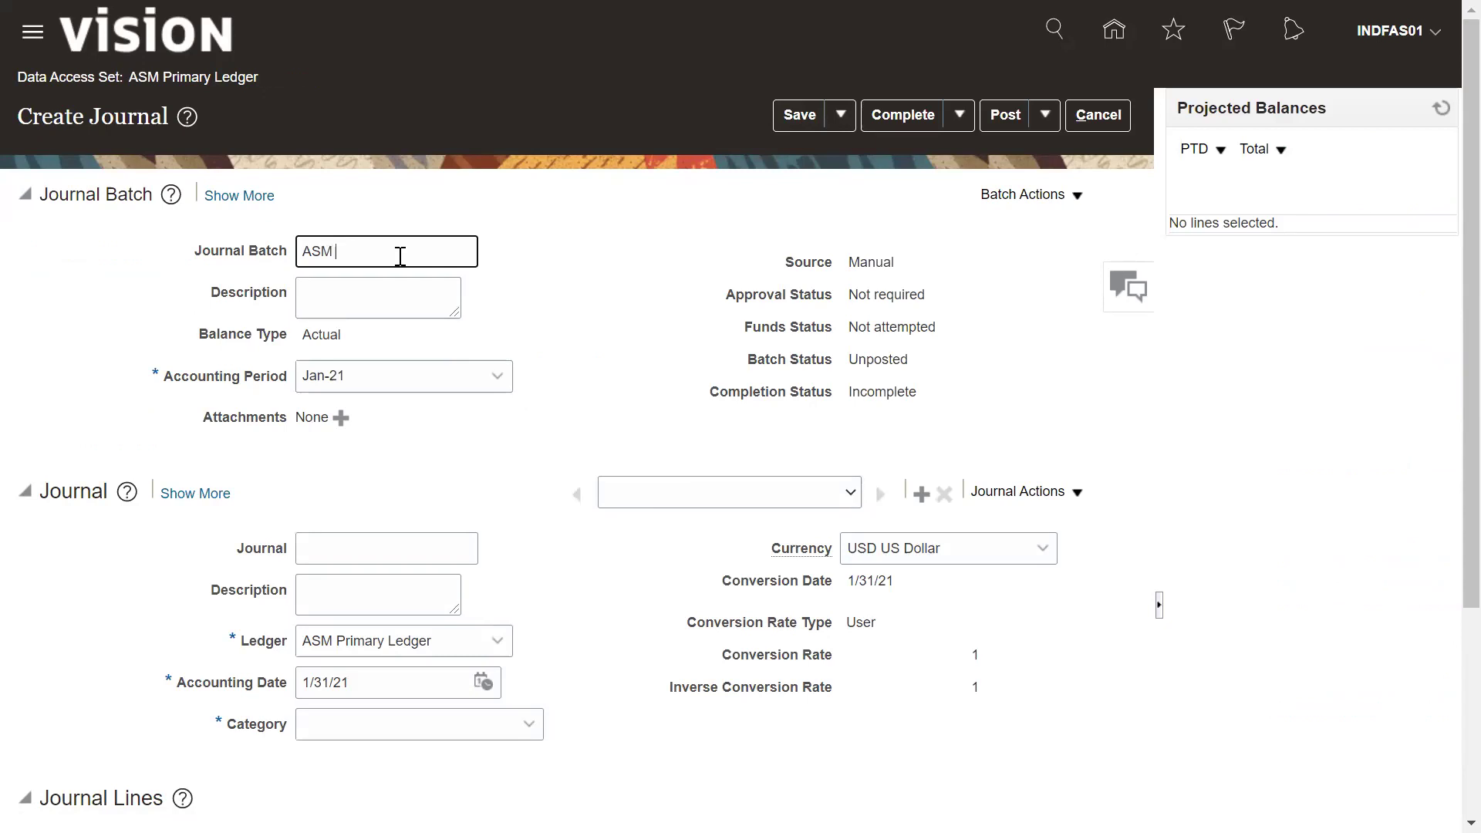
pyautogui.write(' Journal Batch')
pyautogui.press('BackSpace')
pyautogui.press('BackSpace')
pyautogui.press('BackSpace')
pyautogui.press('BackSpace')
pyautogui.write('atch')
pyautogui.click(498, 380)
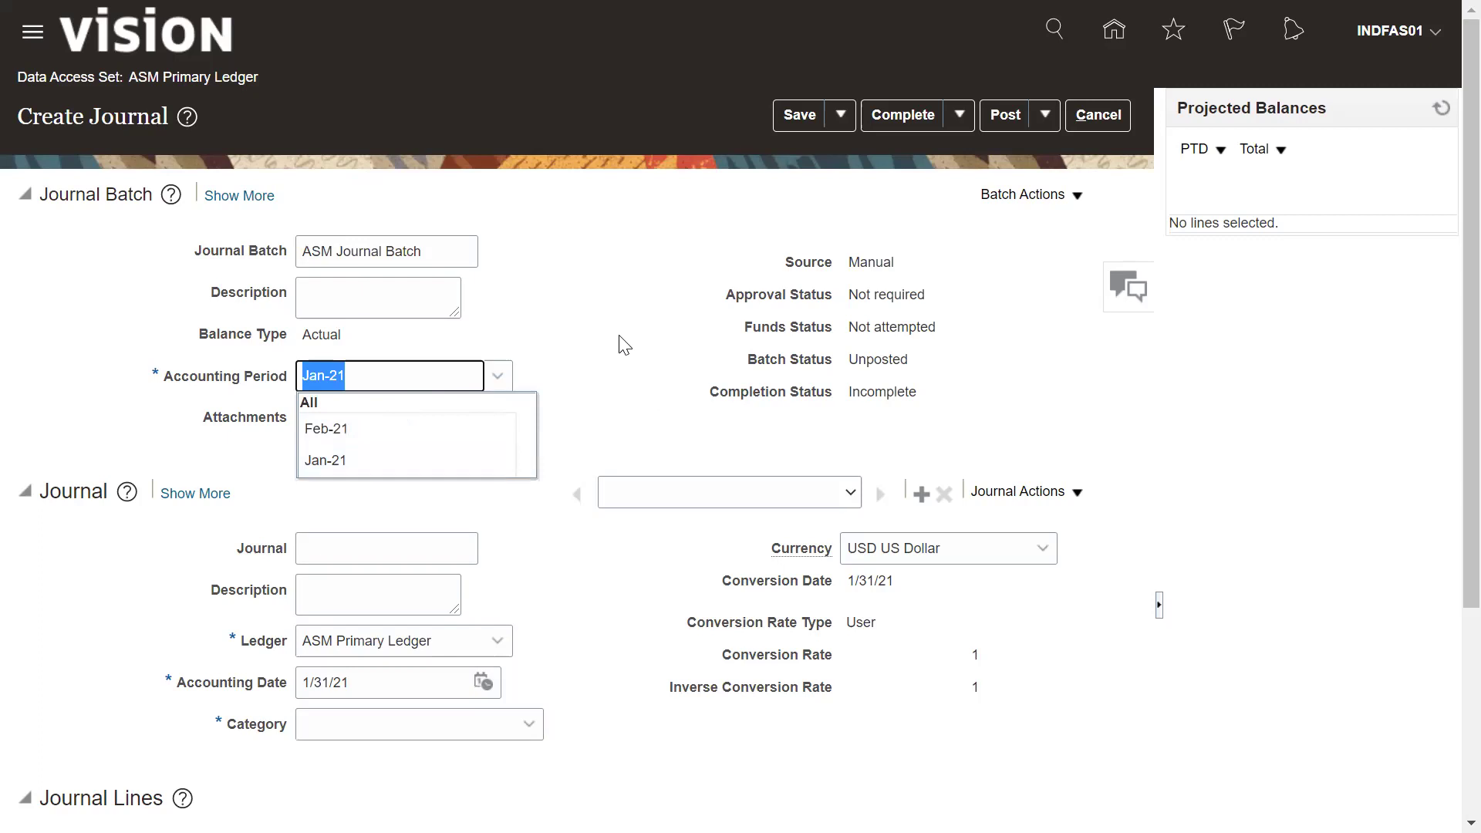
pyautogui.click(616, 388)
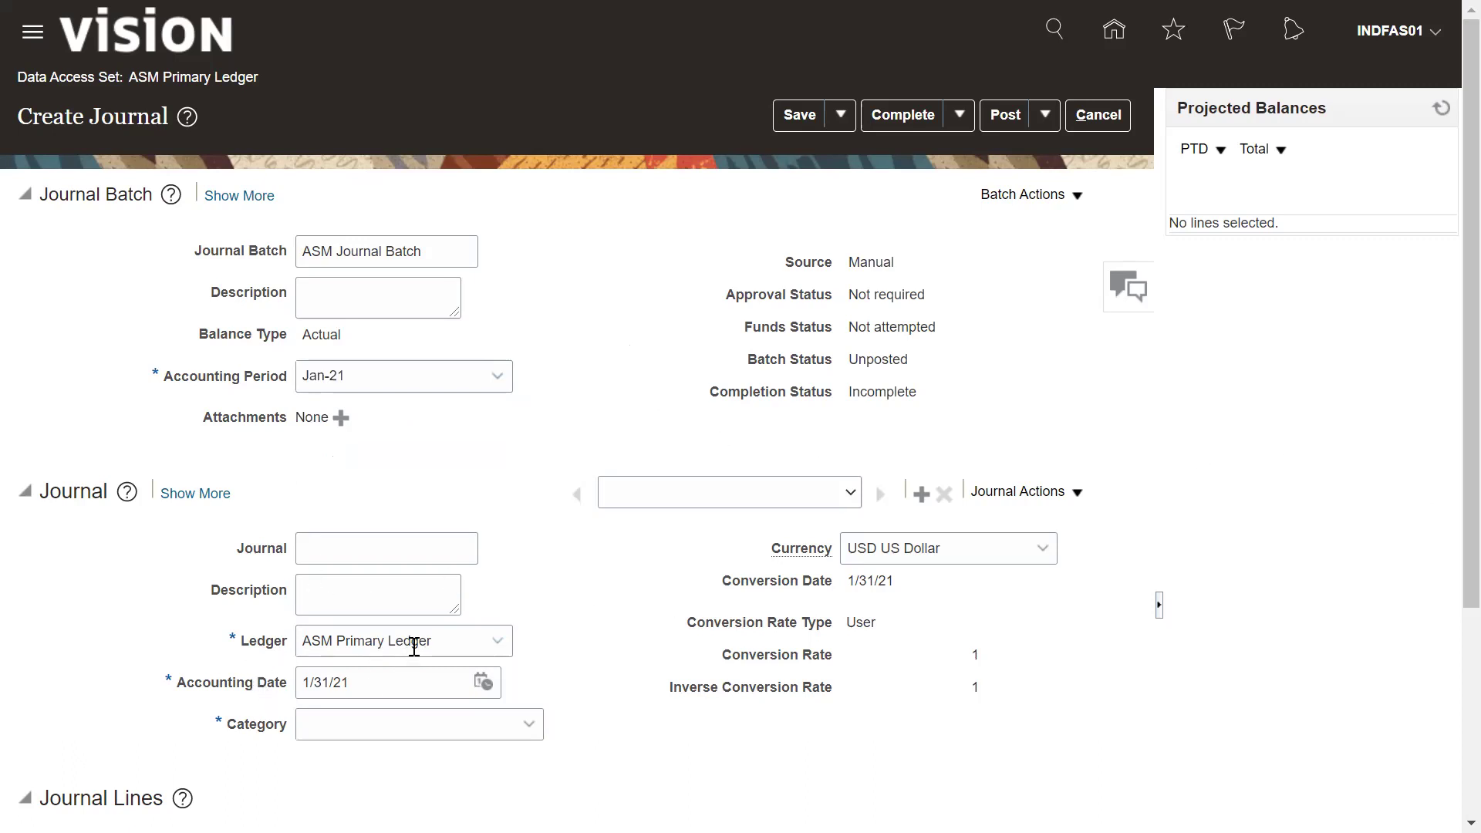
pyautogui.press('Tab')
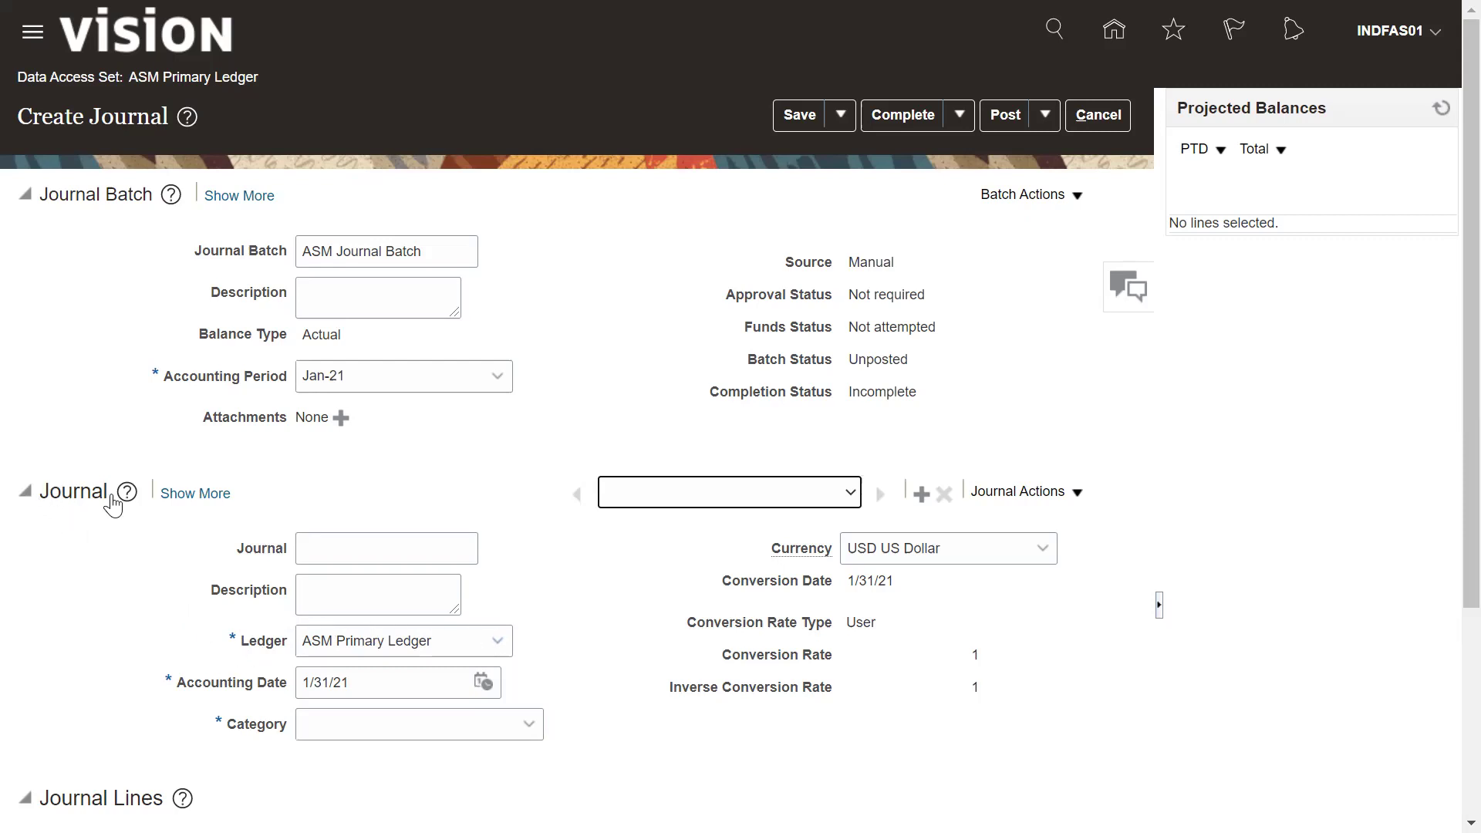
# Step: Set the journal's category to Accrual
pyautogui.scroll(-4, 1449, 525)
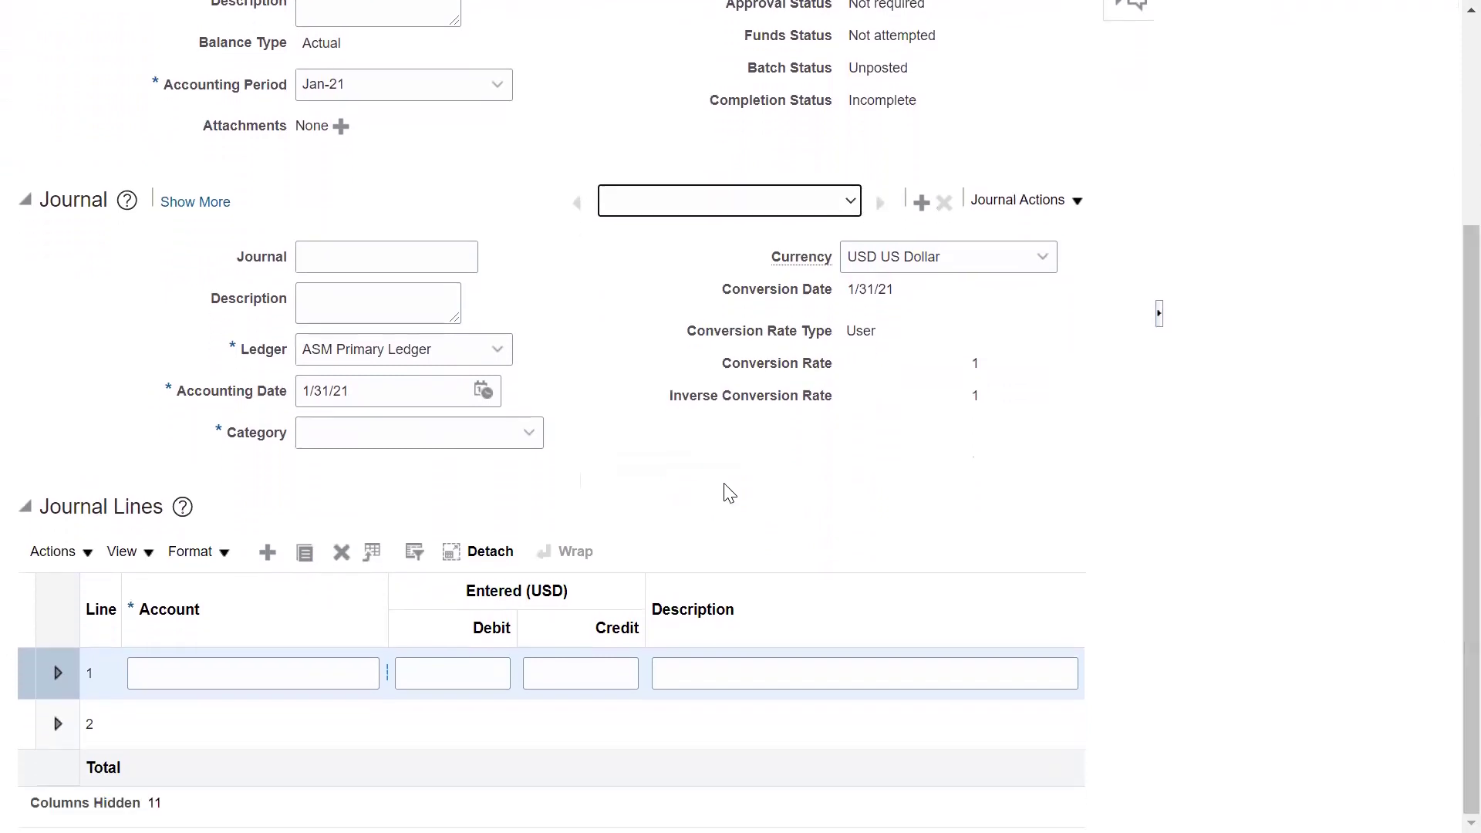
pyautogui.click(529, 434)
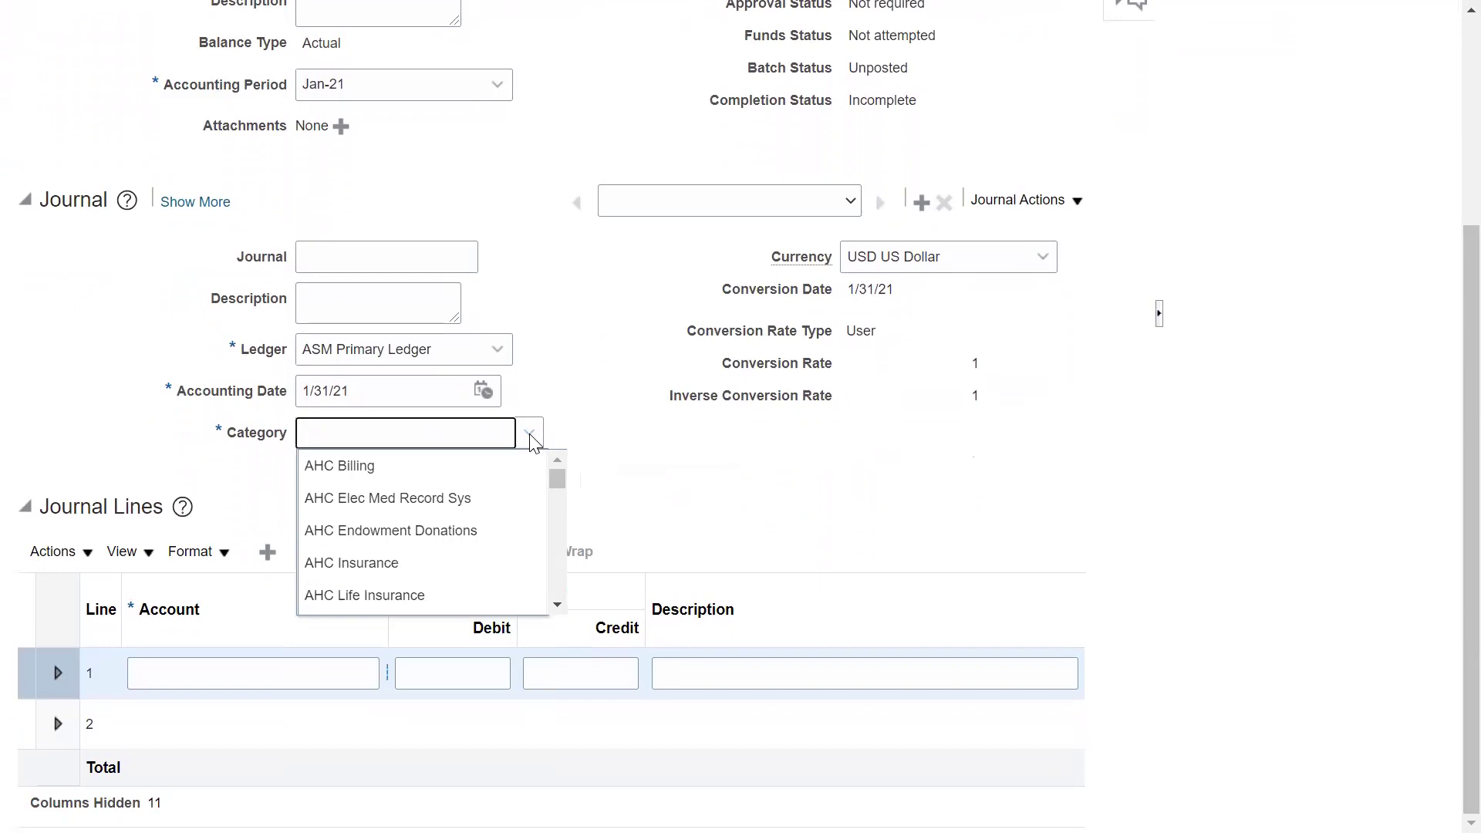
pyautogui.write('Acc')
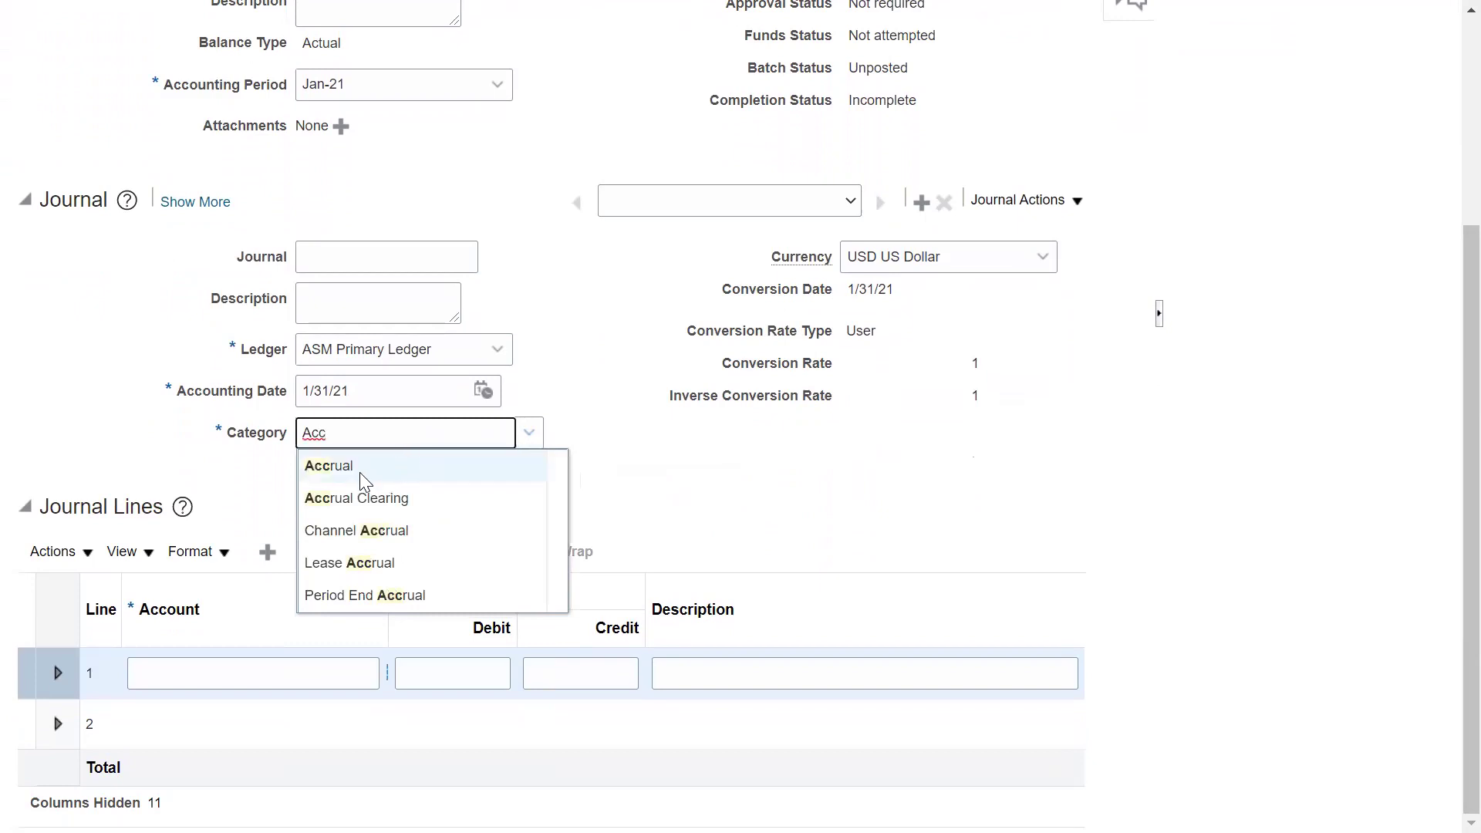
pyautogui.click(359, 467)
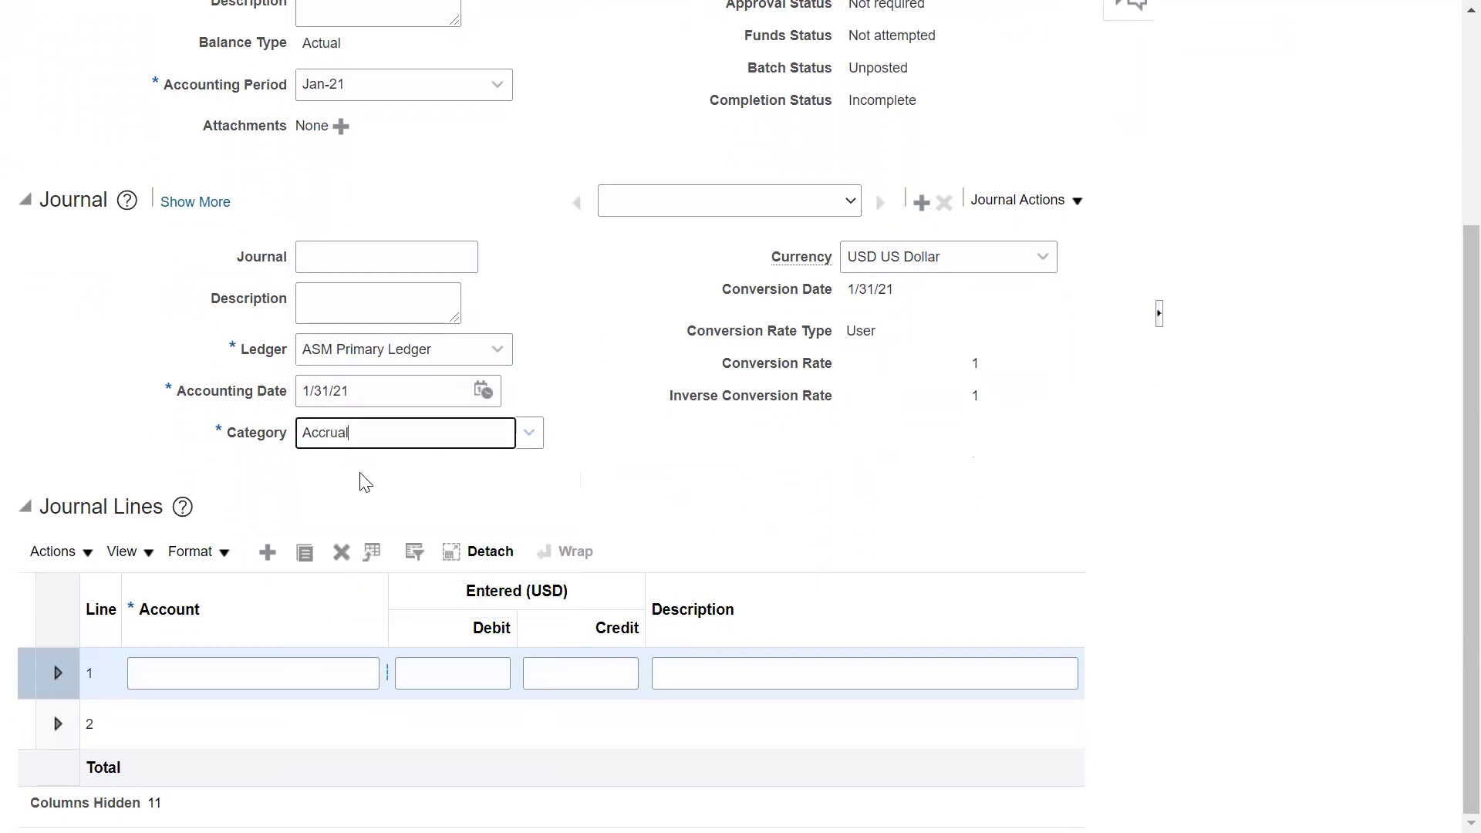
# Step: Widen the Account column of the journal lines and choose 001 as the ASM Company segment for line 1's account
pyautogui.click(159, 675)
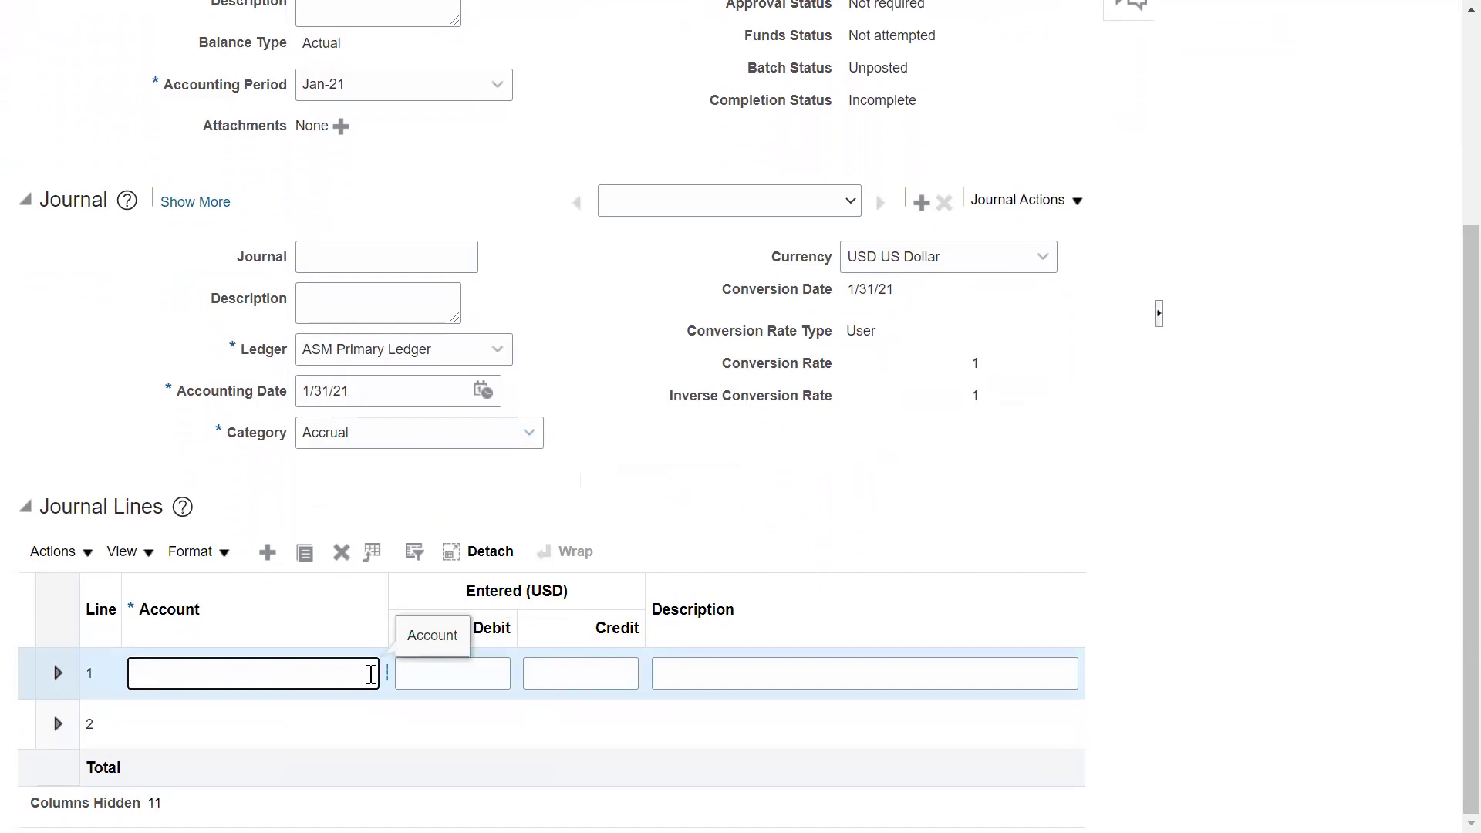
pyautogui.moveTo(388, 609); pyautogui.dragTo(448, 611)
pyautogui.click(397, 675)
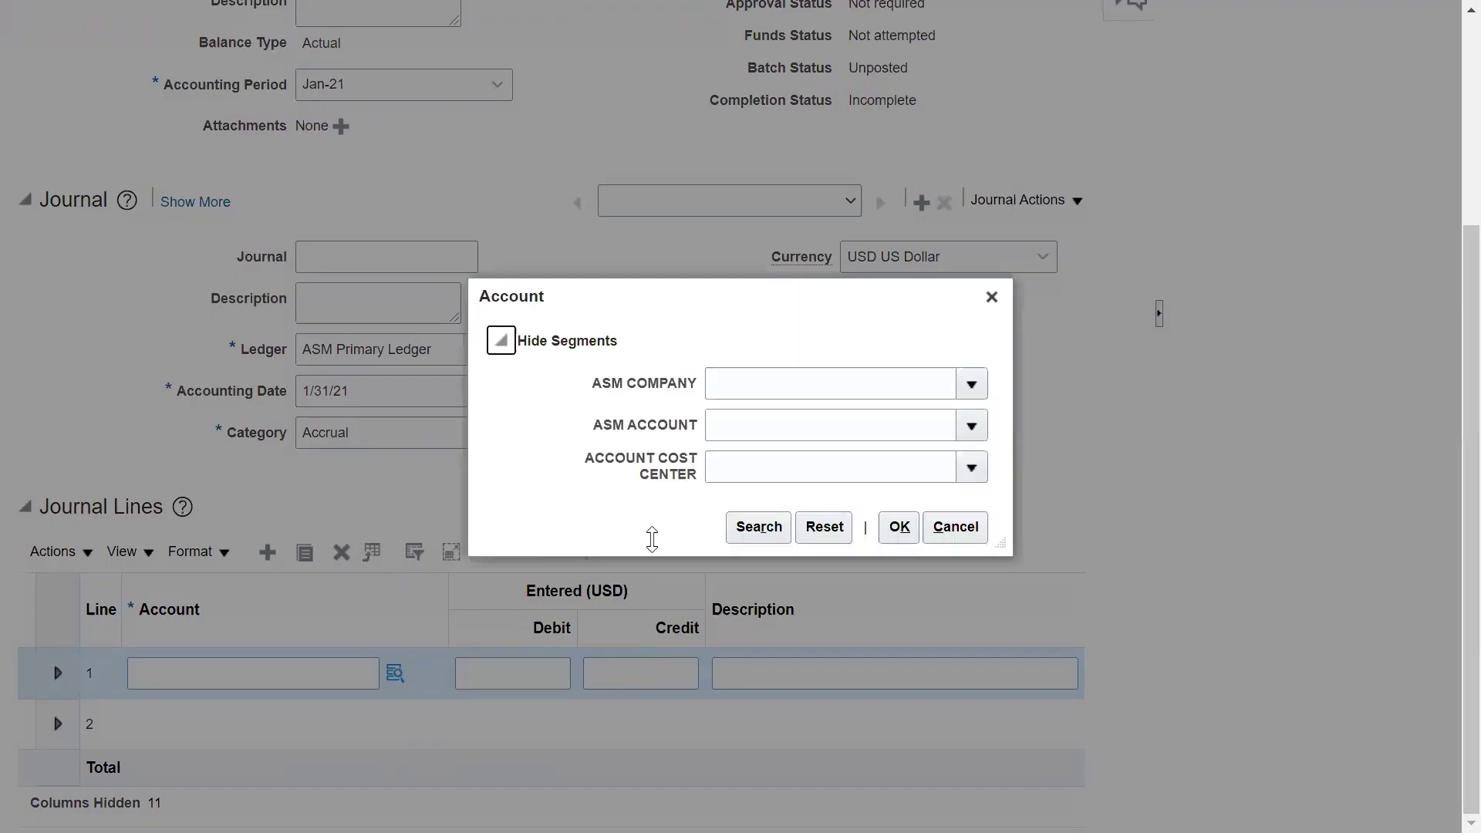
pyautogui.click(815, 392)
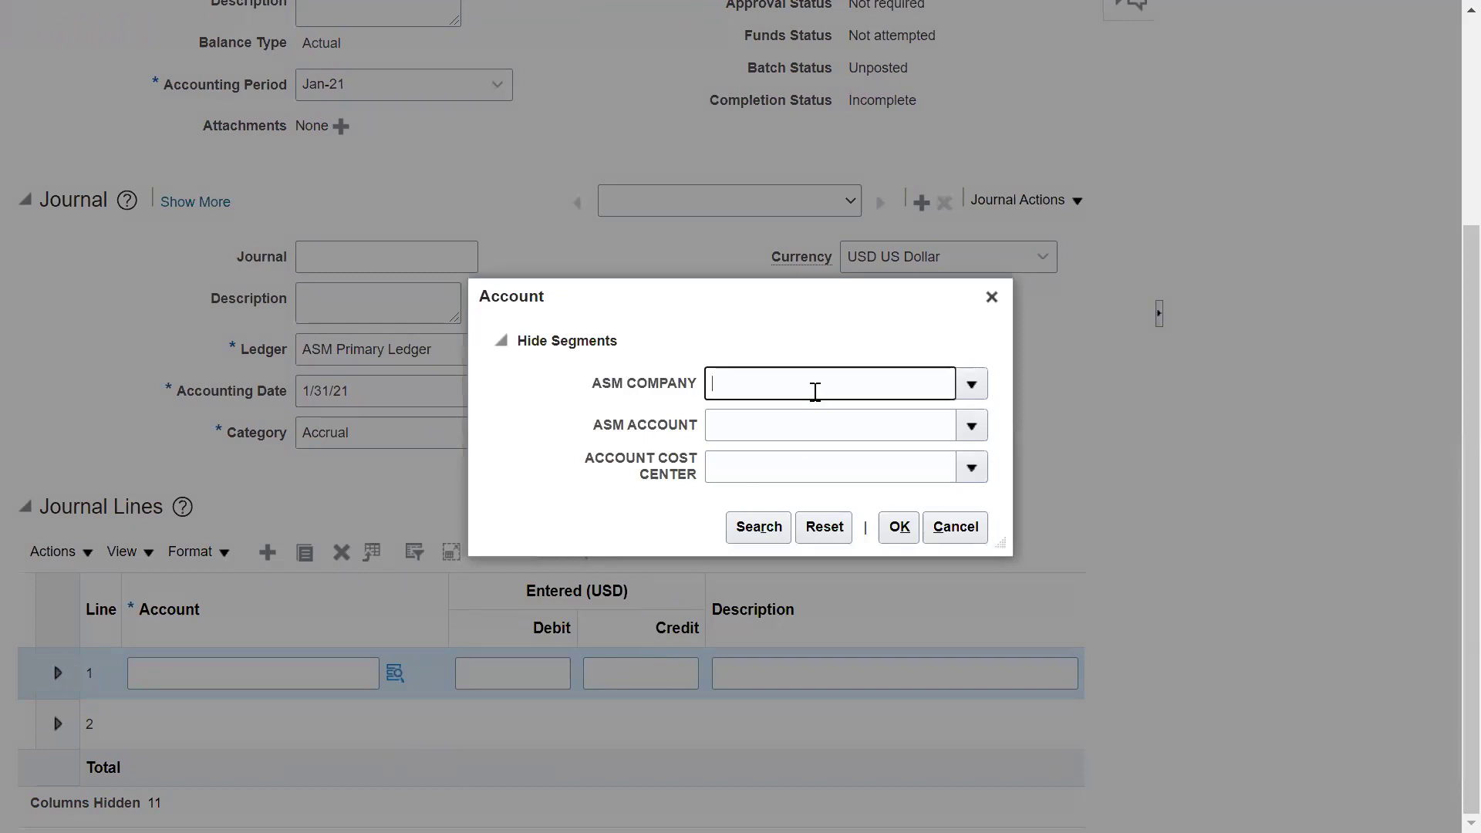
pyautogui.click(971, 384)
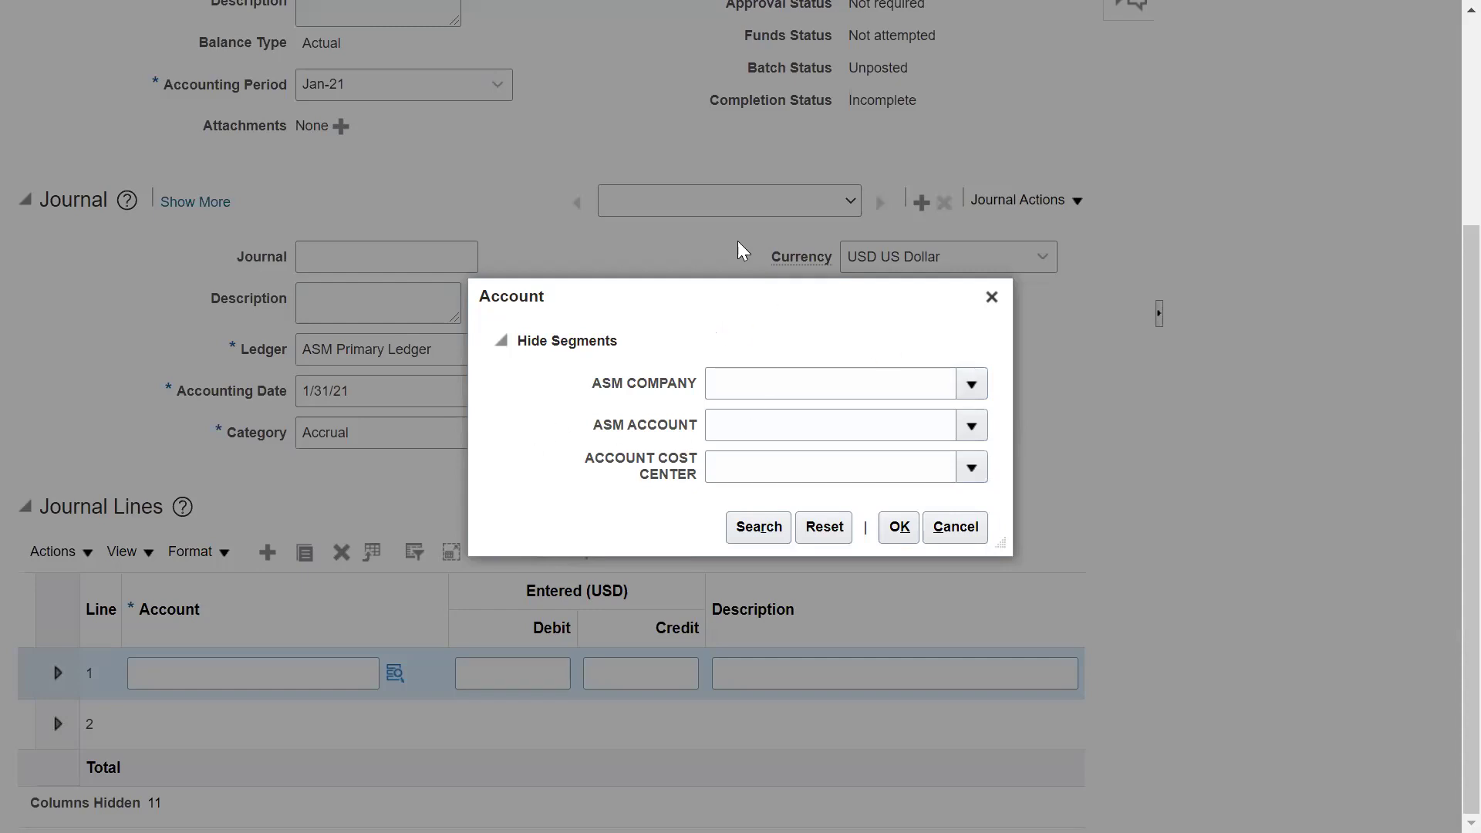
pyautogui.click(821, 387)
pyautogui.write('001')
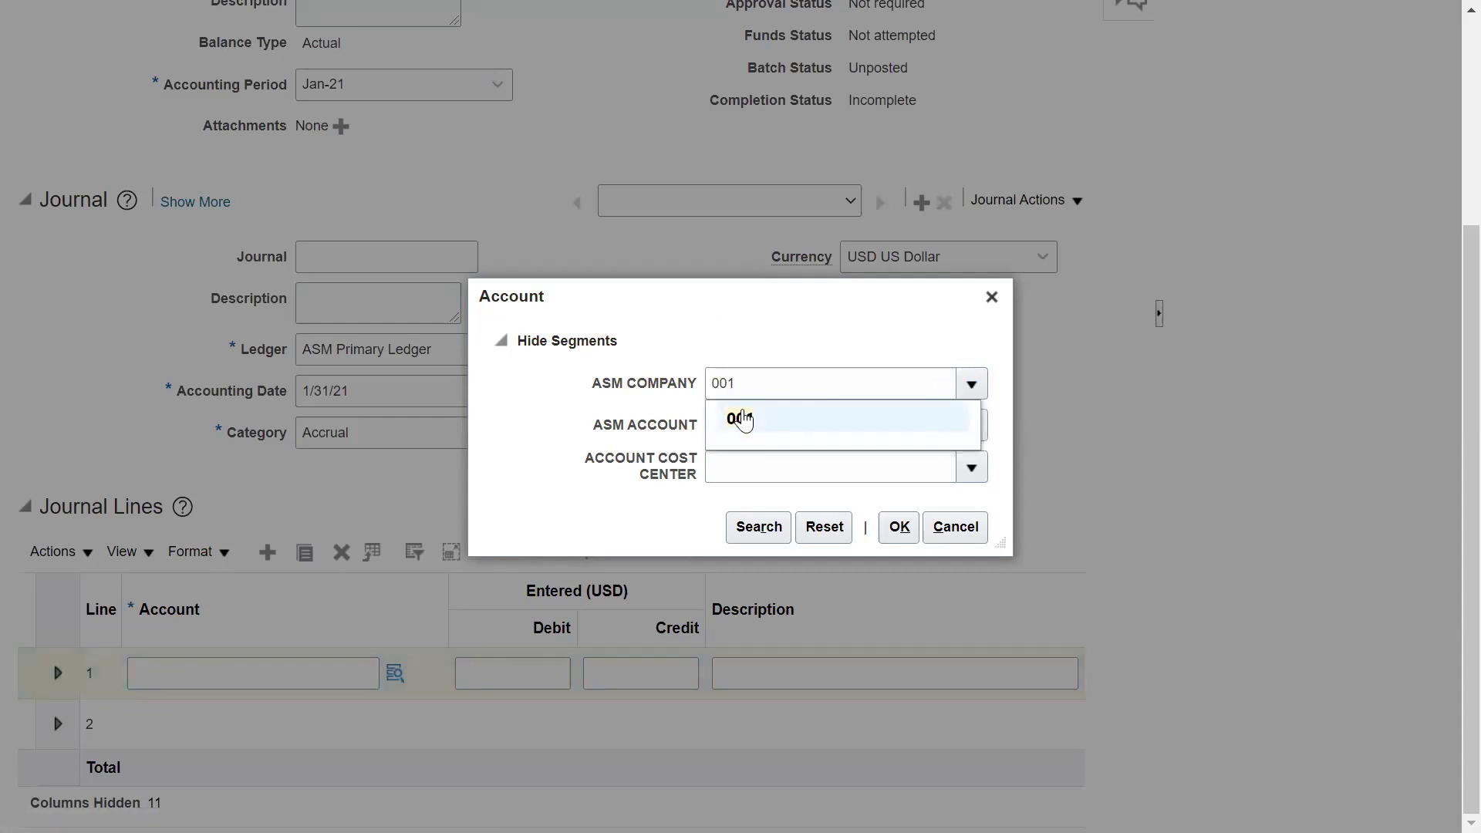
pyautogui.click(742, 419)
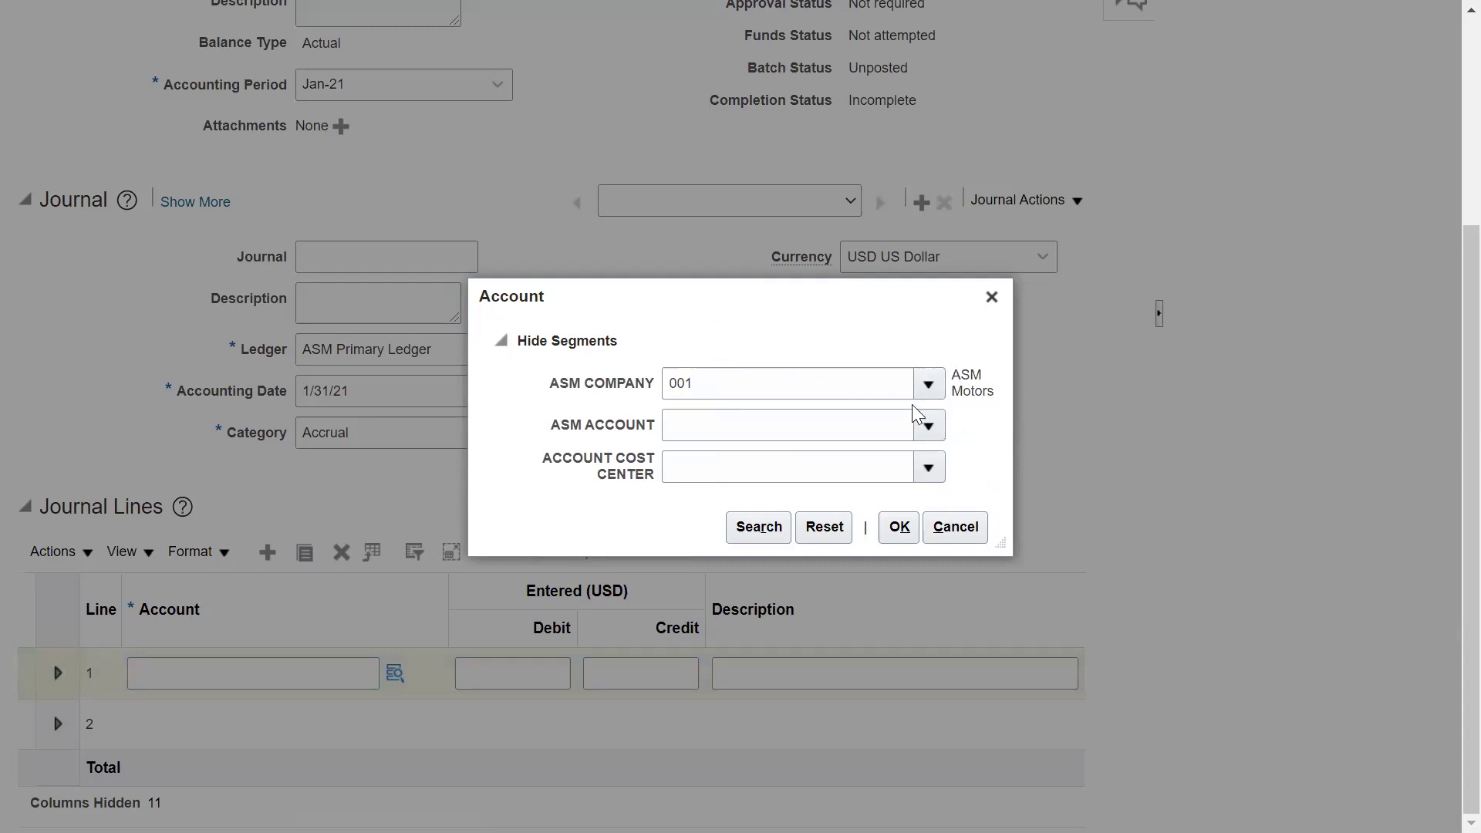
# Step: Complete line 1's account with ASM Account 110 (cash) and Account Cost Center 000, and accept the combination
pyautogui.click(926, 427)
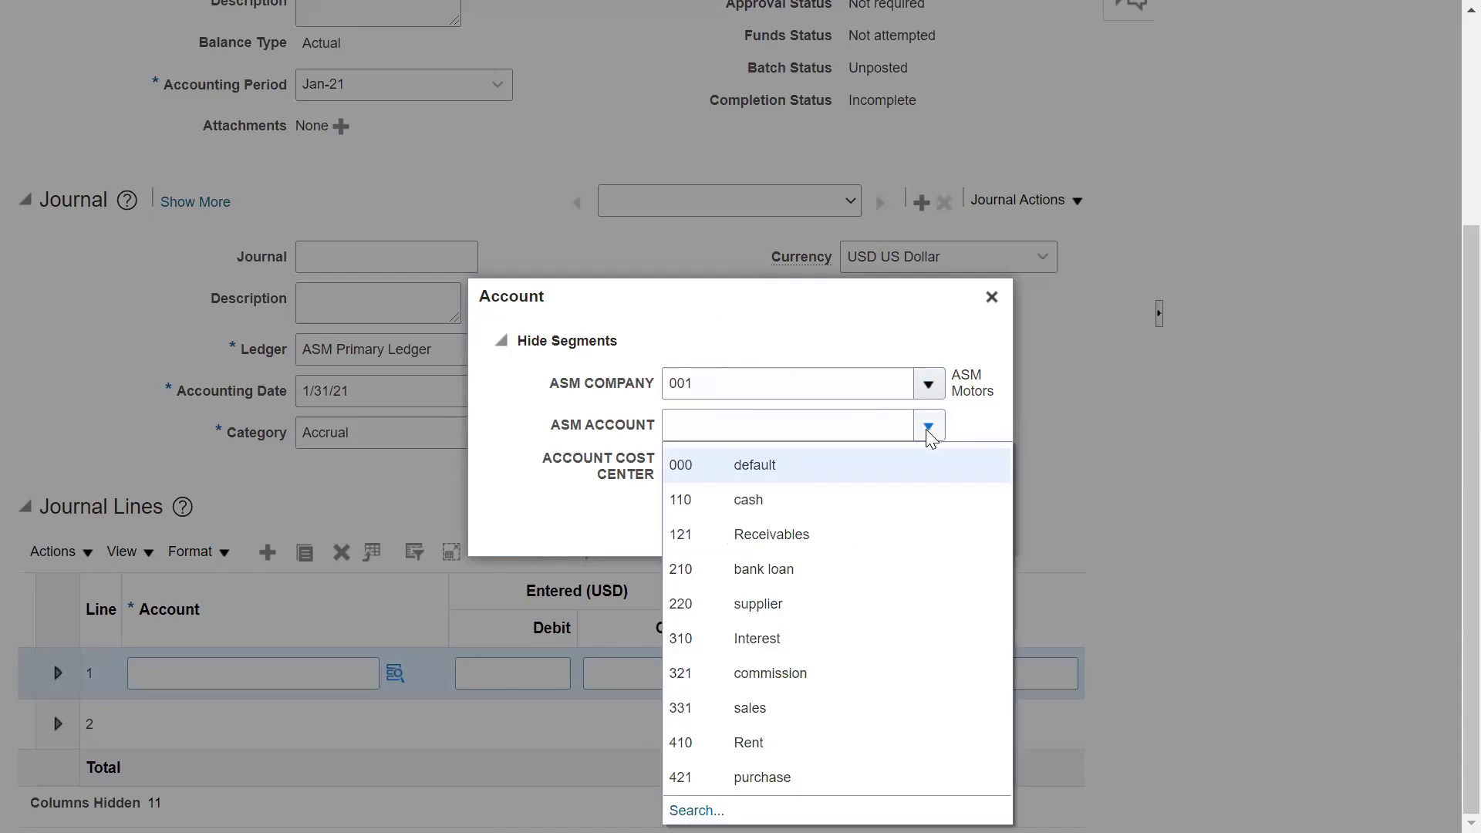
pyautogui.click(747, 507)
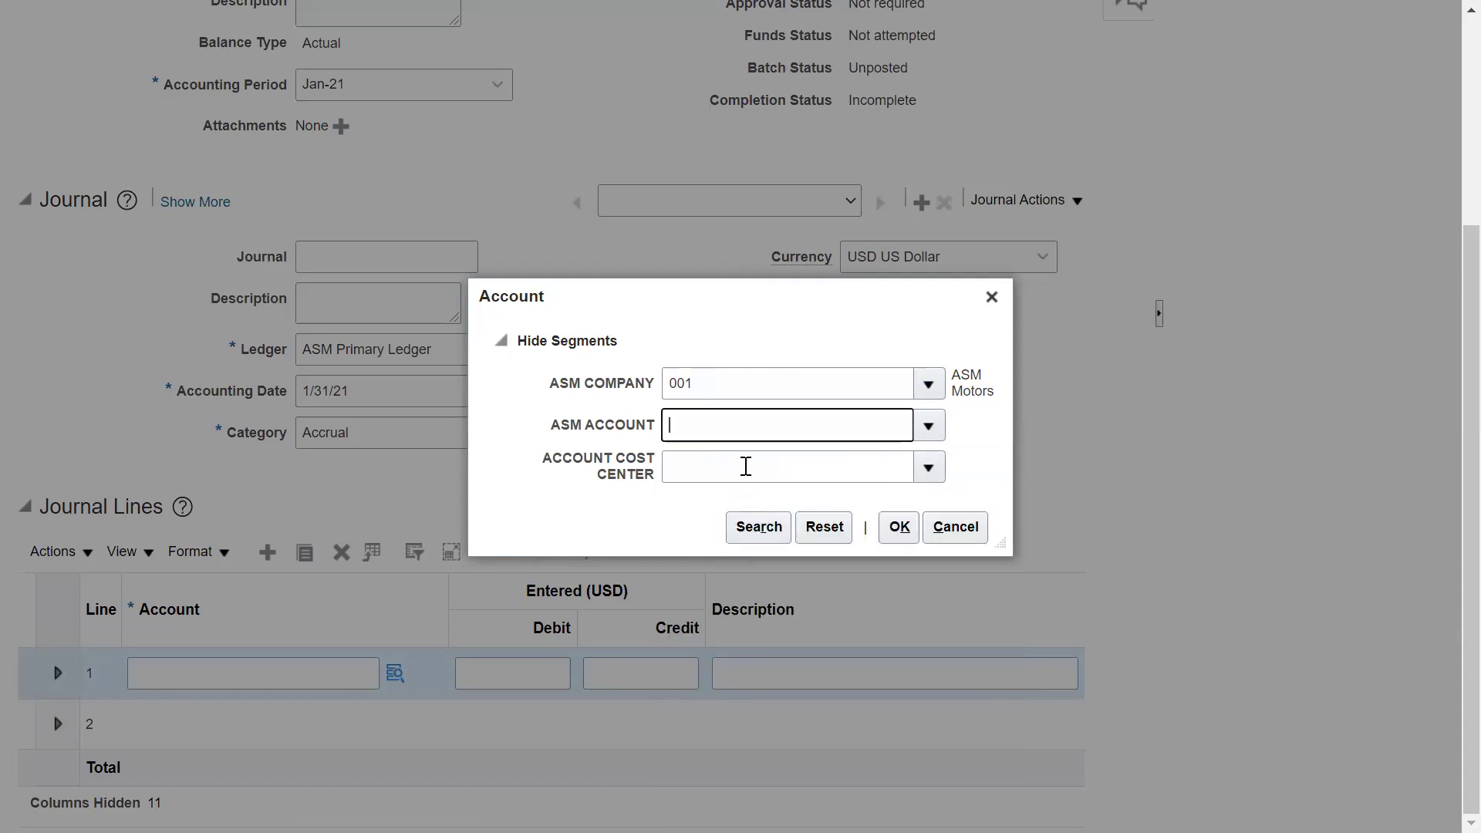
pyautogui.click(848, 463)
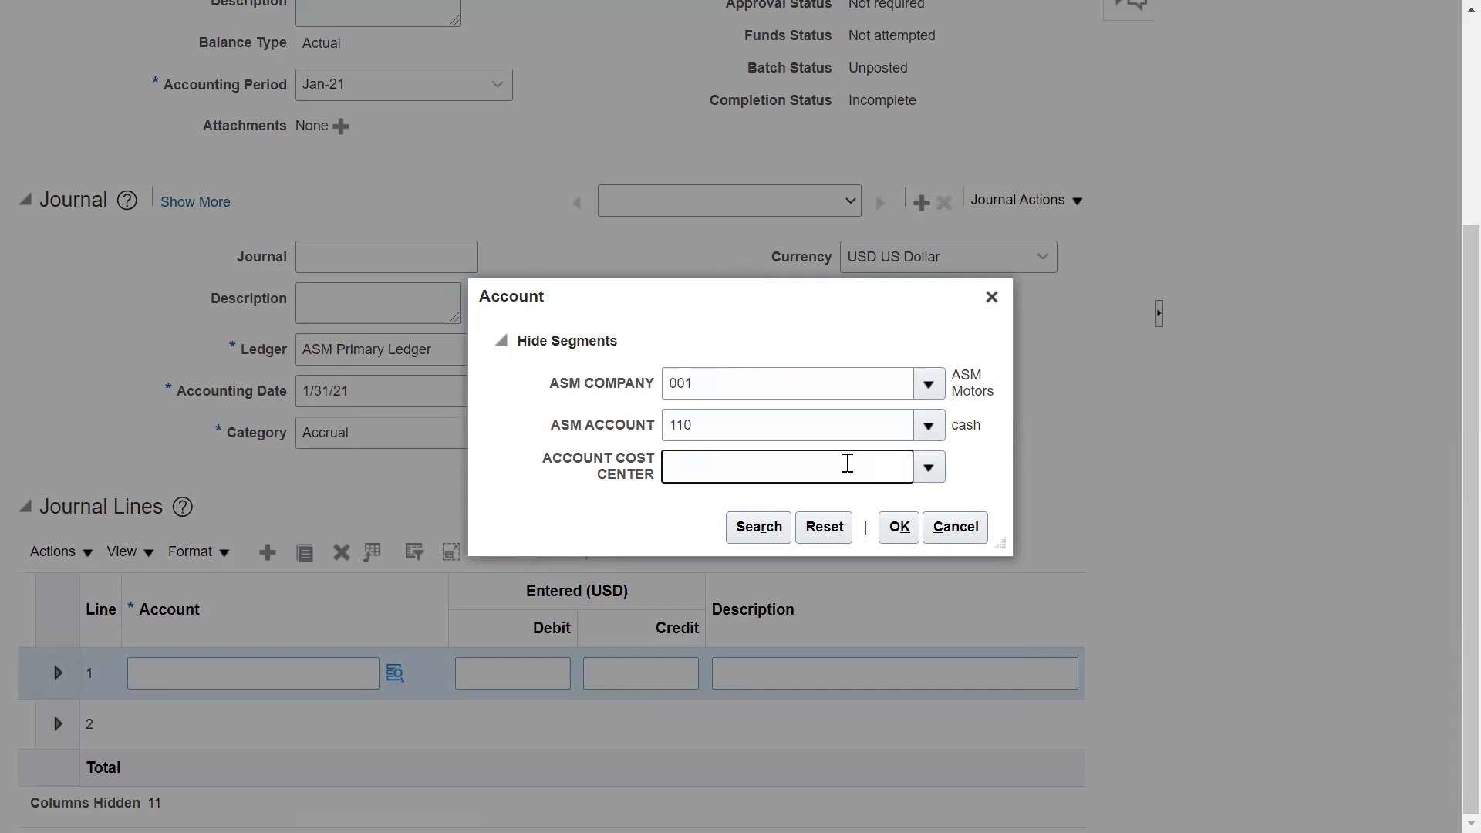
pyautogui.write('000')
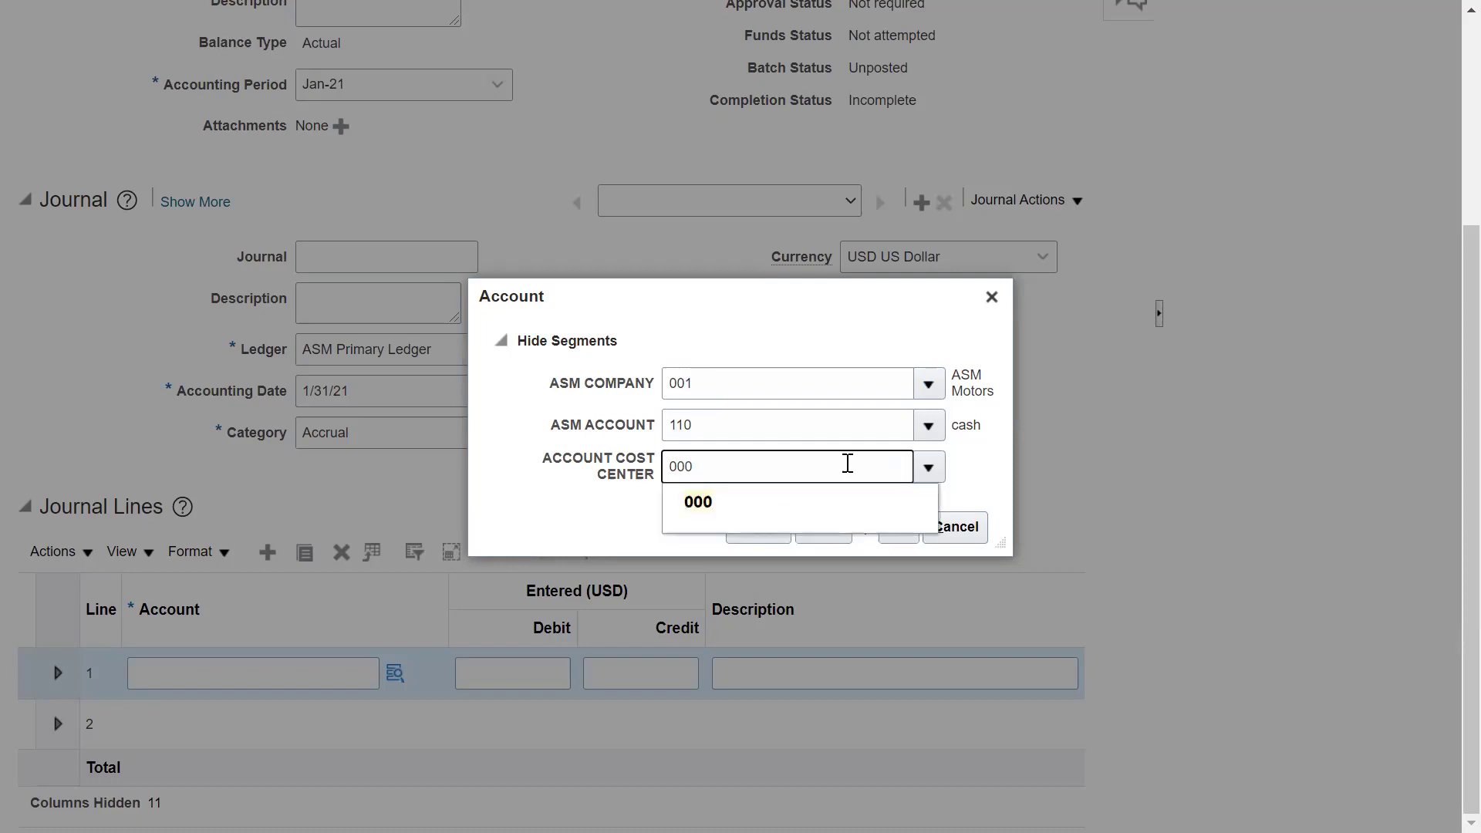
pyautogui.click(702, 503)
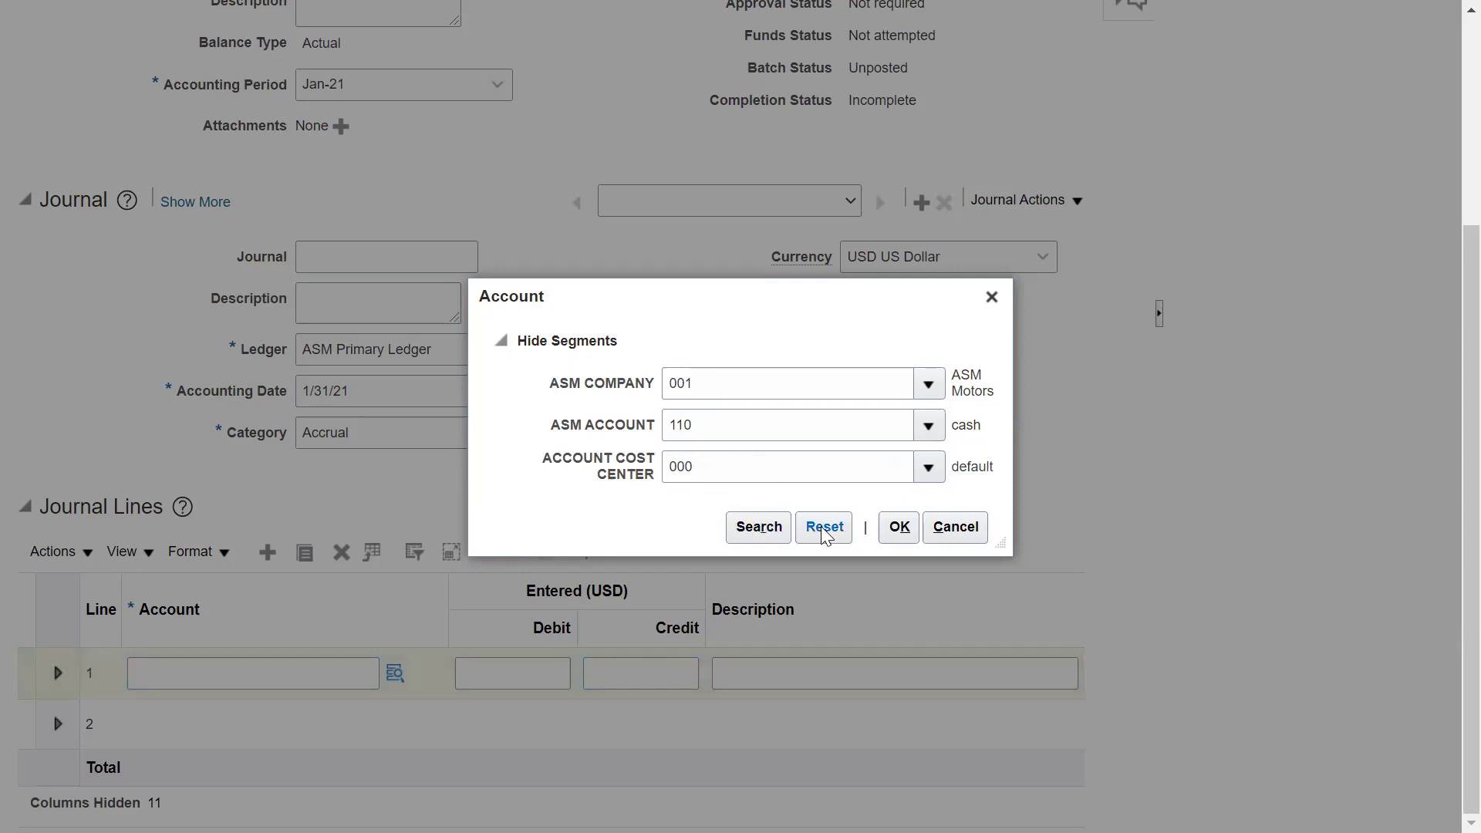
pyautogui.click(900, 528)
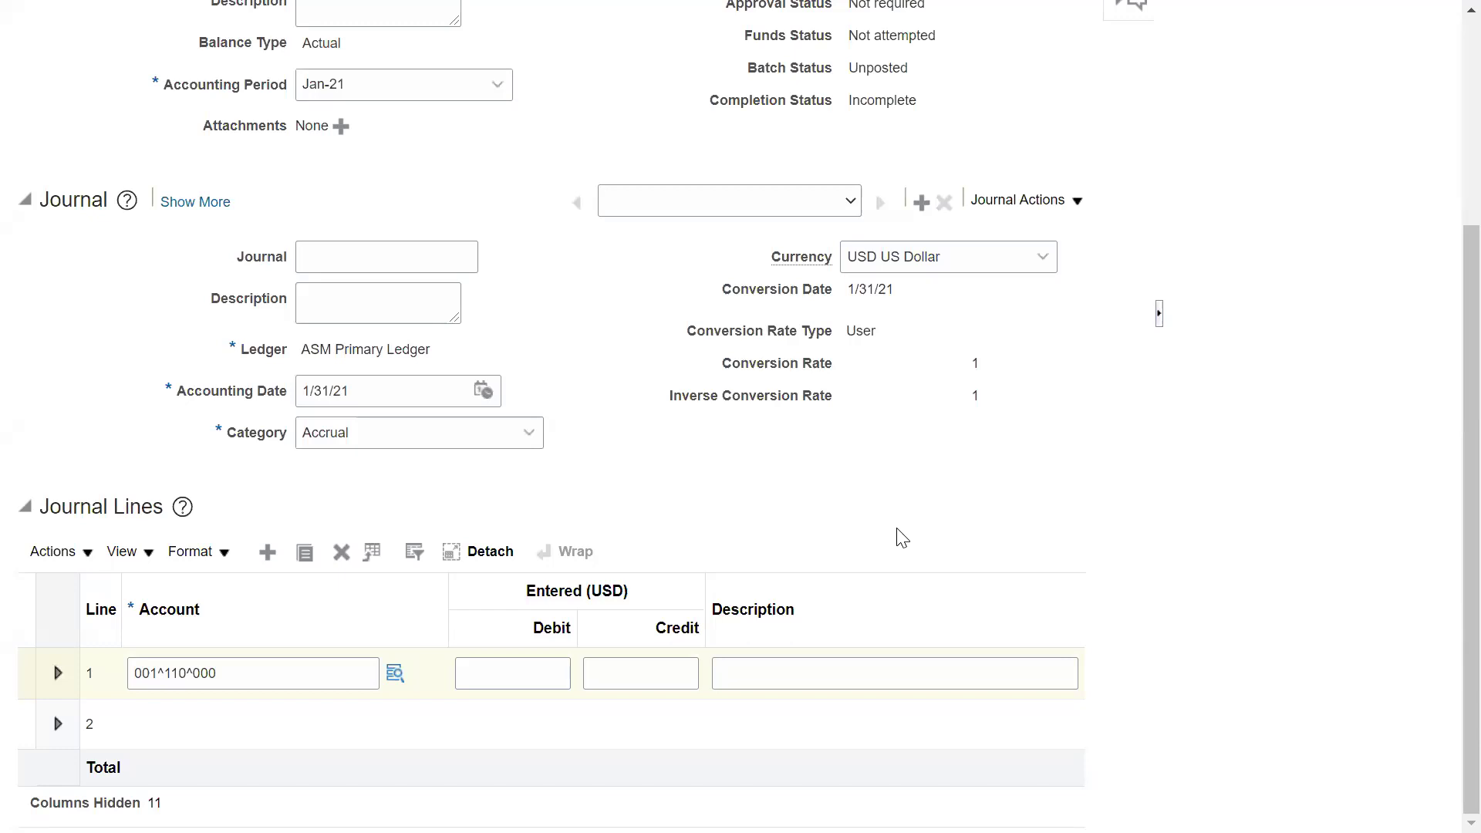
# Step: Enter a debit of 1000 on journal line 1
pyautogui.click(527, 672)
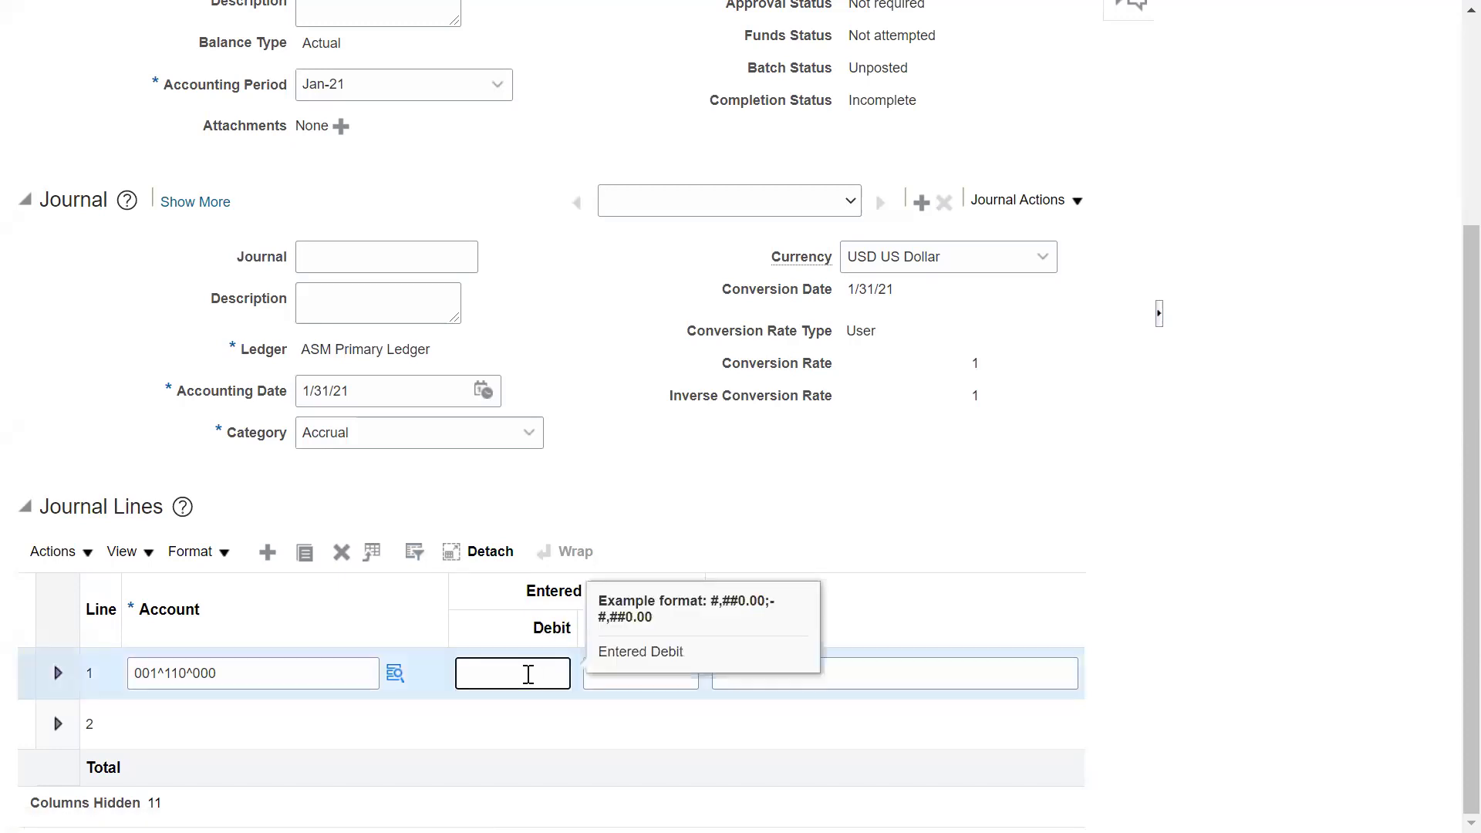
pyautogui.write('1')
pyautogui.write('000')
# Step: Open the account segments for journal line 2 and set ASM Company to 001
pyautogui.click(59, 732)
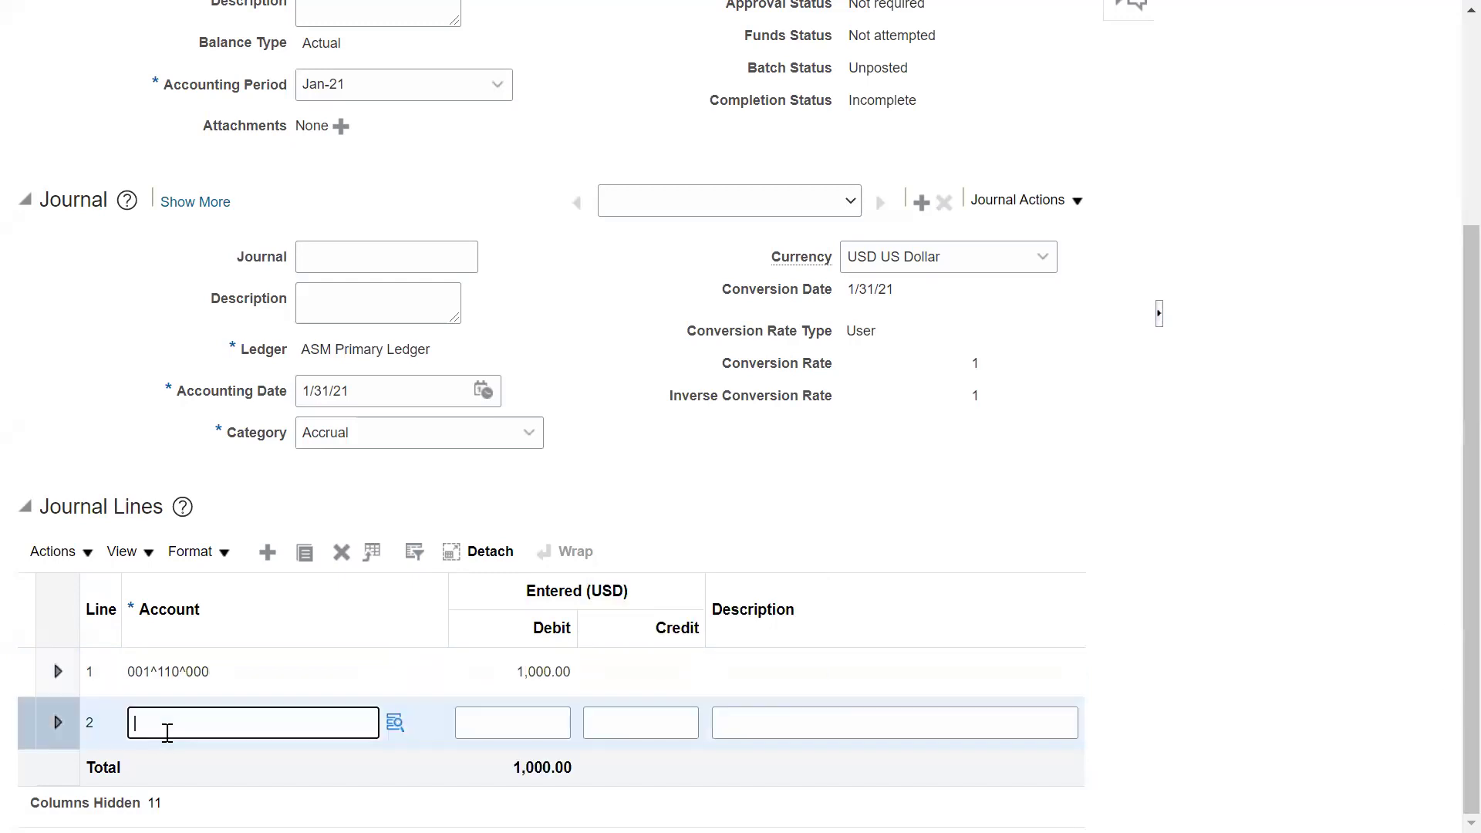
pyautogui.click(393, 725)
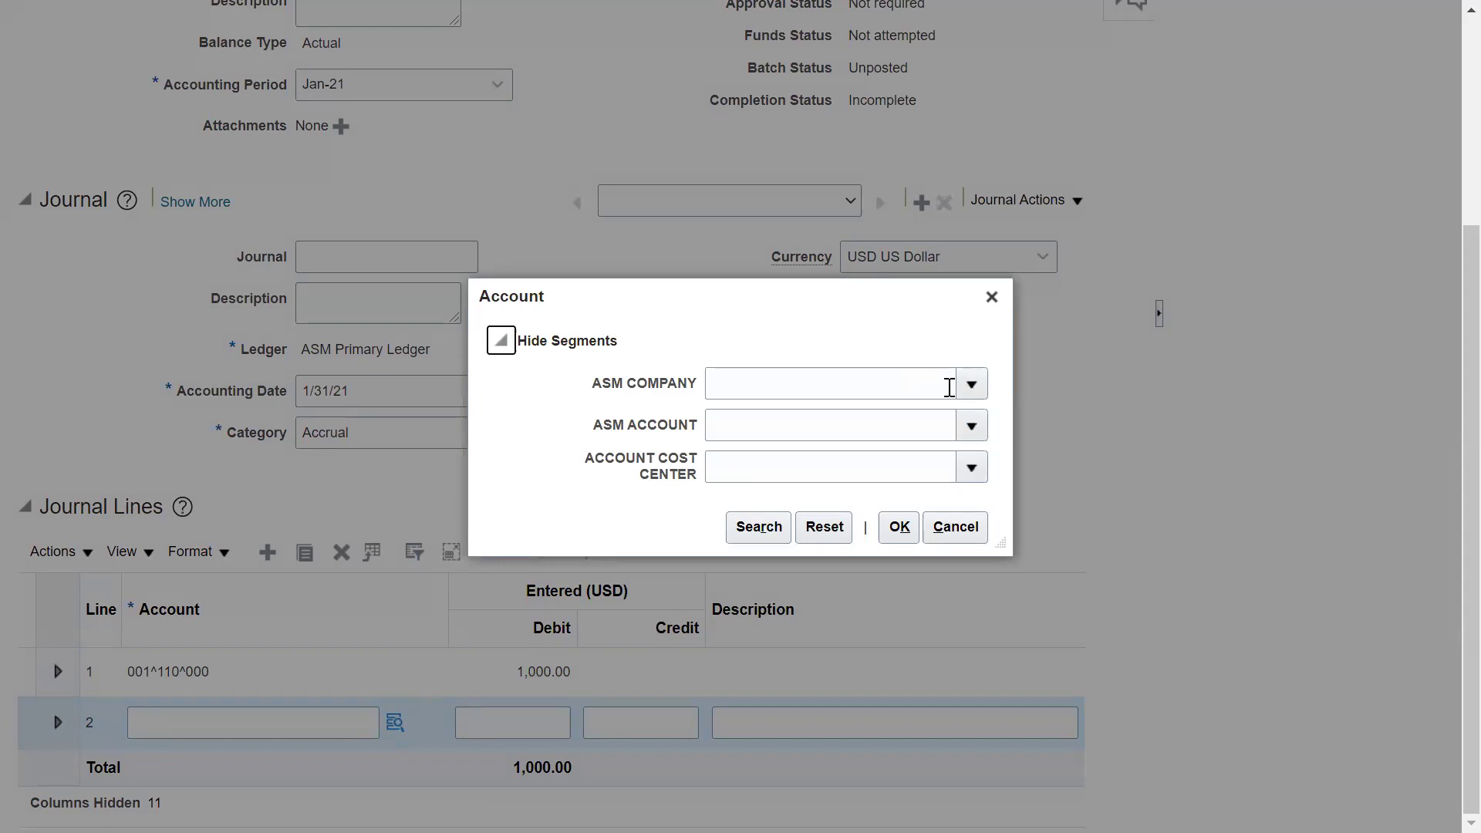
pyautogui.click(906, 381)
pyautogui.write('001')
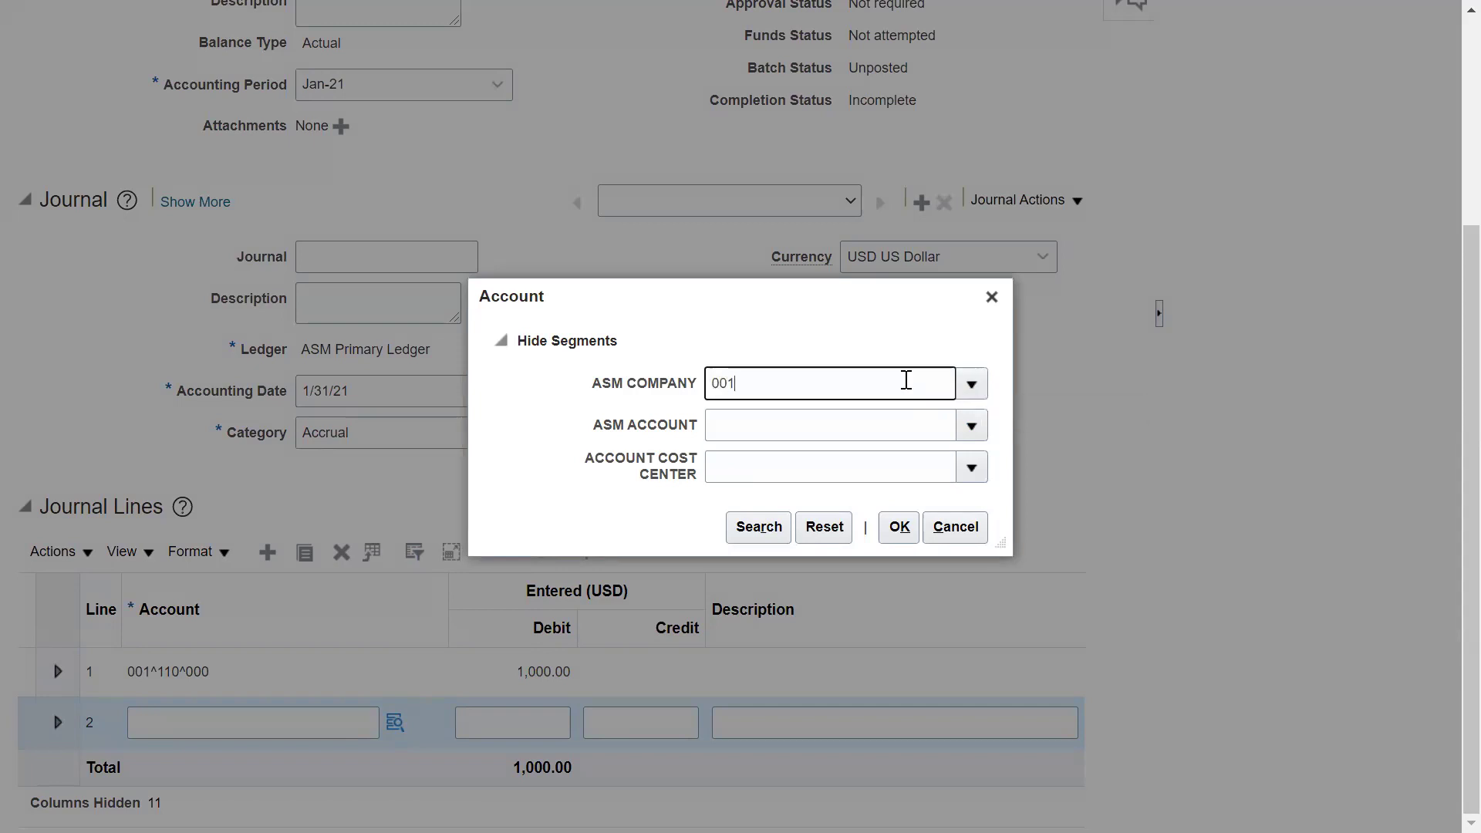
pyautogui.press('Tab')
pyautogui.click(852, 413)
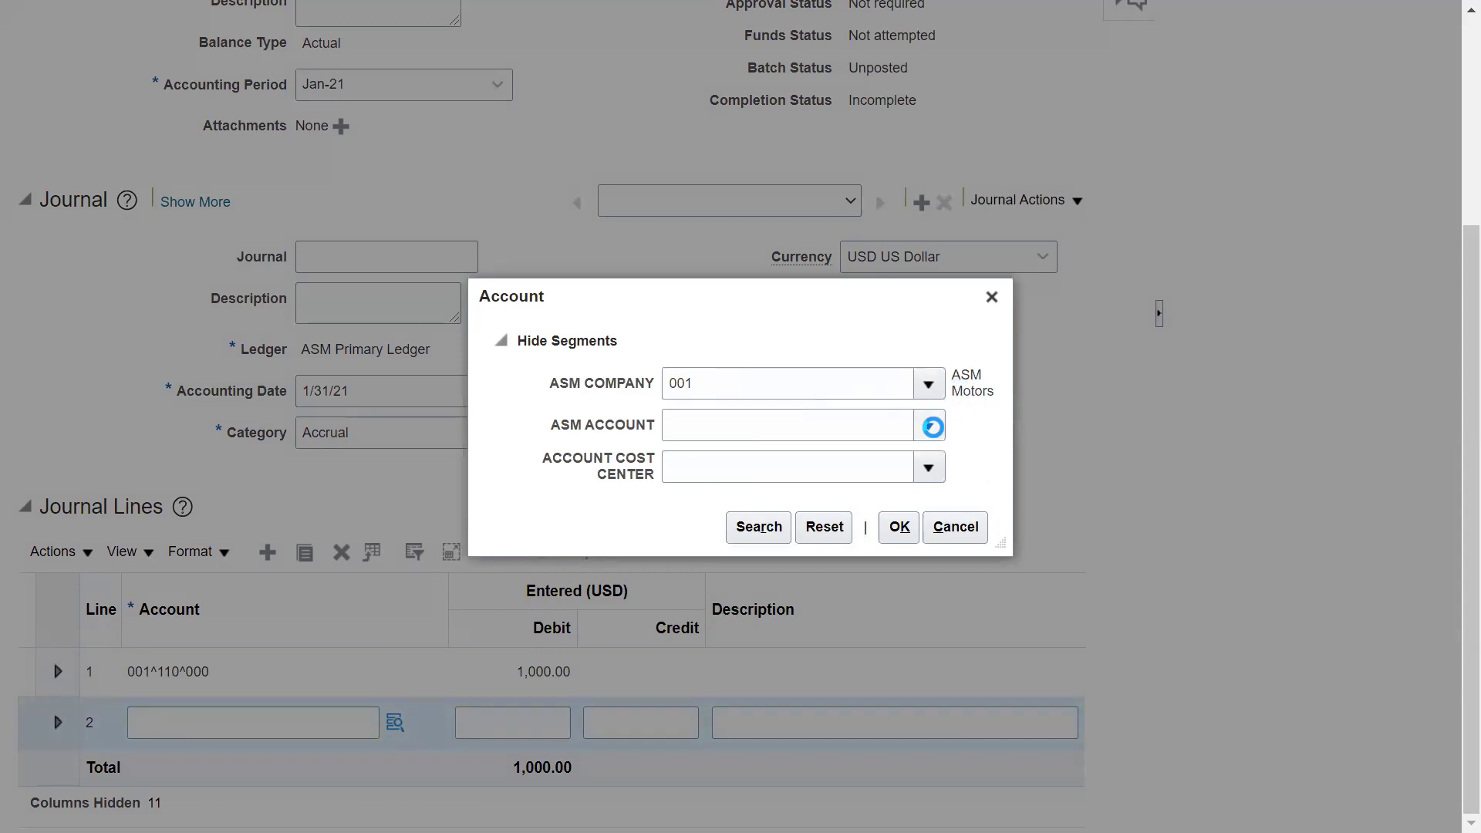
# Step: Complete line 2's account with ASM Account 121 (Receivables) and Account Cost Center 000, and accept the combination
pyautogui.click(929, 426)
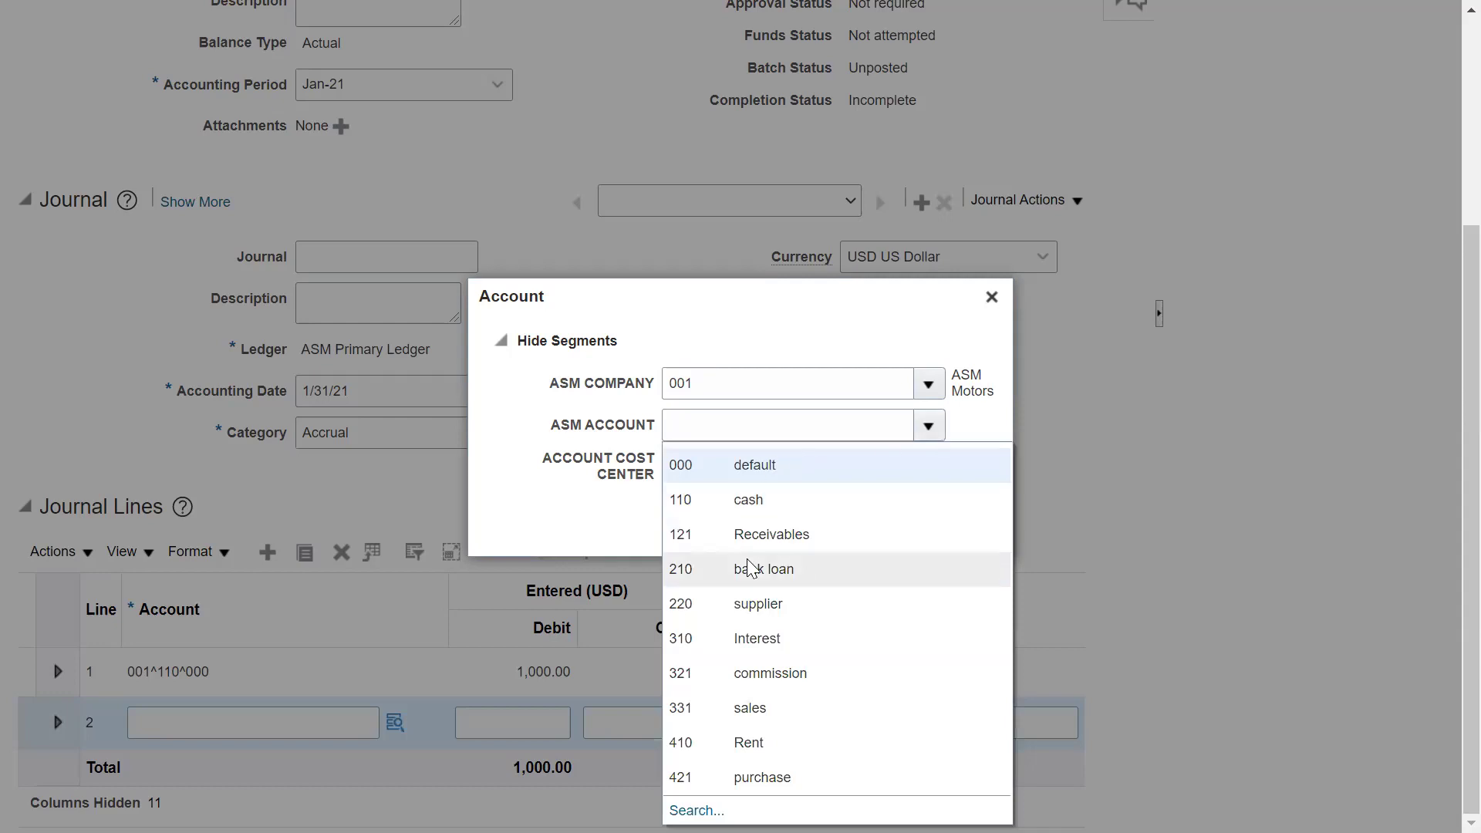
pyautogui.click(761, 538)
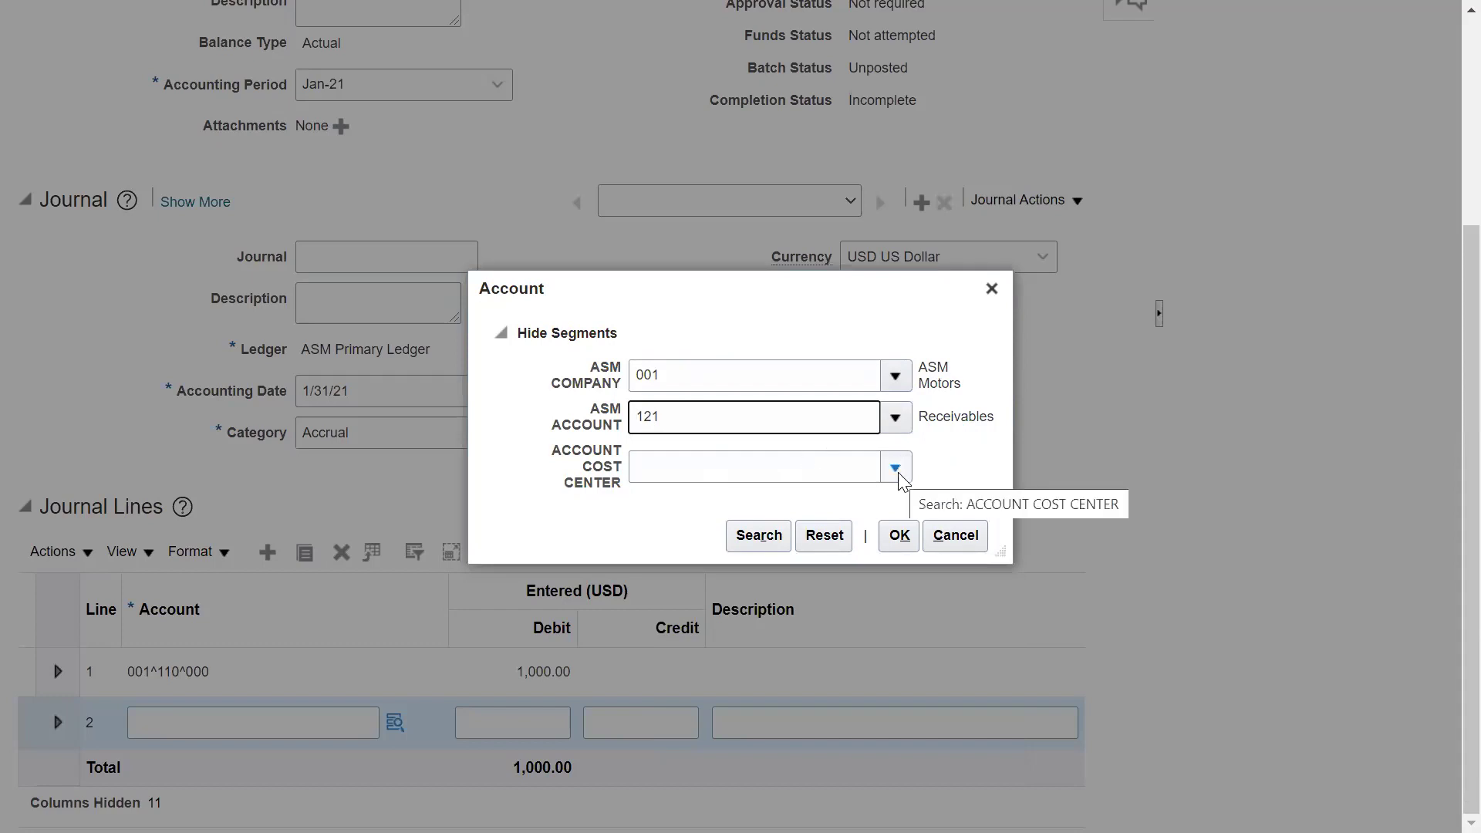
pyautogui.click(802, 469)
pyautogui.write('000')
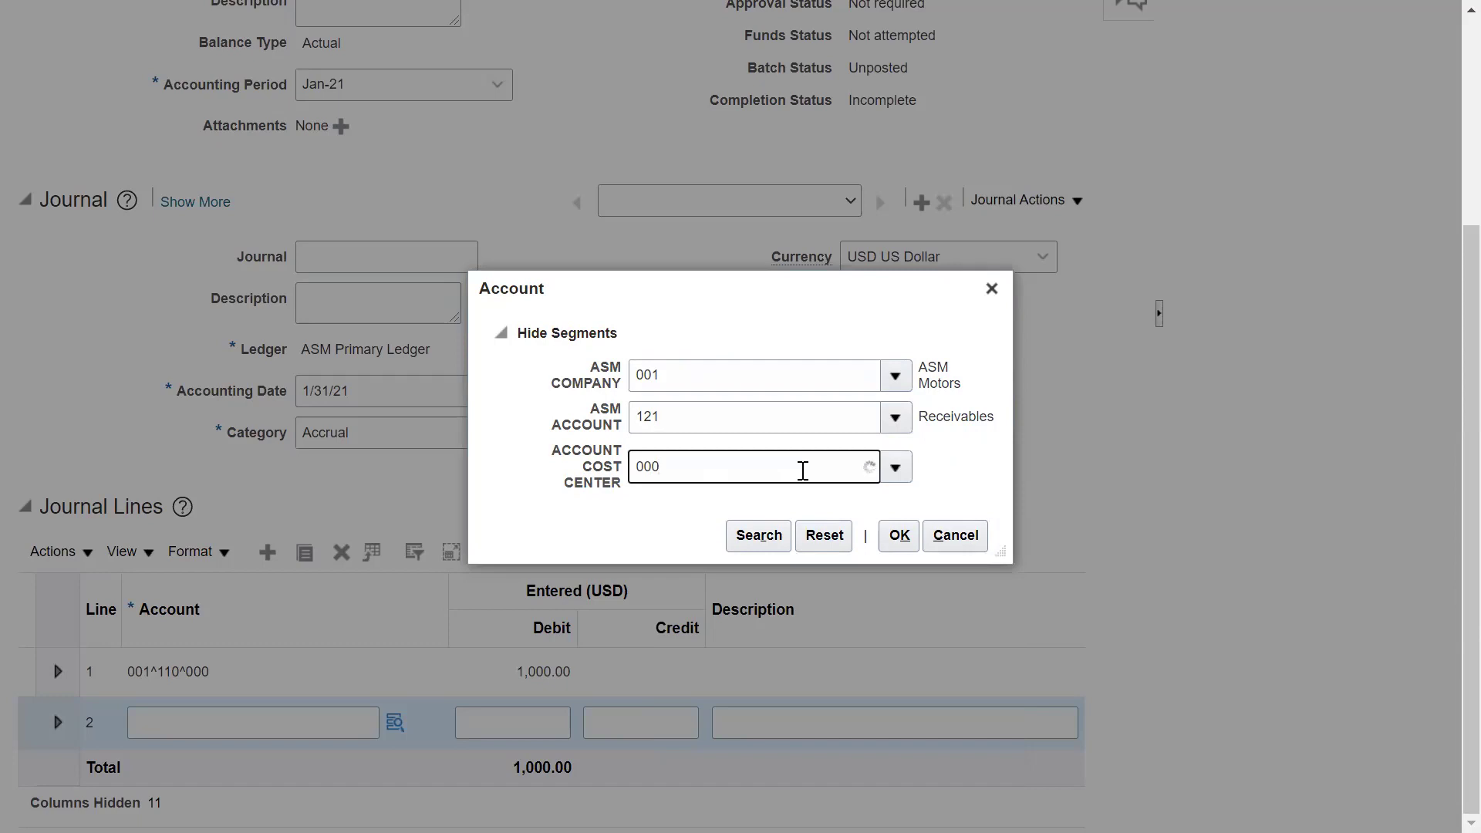
pyautogui.click(713, 511)
pyautogui.click(897, 537)
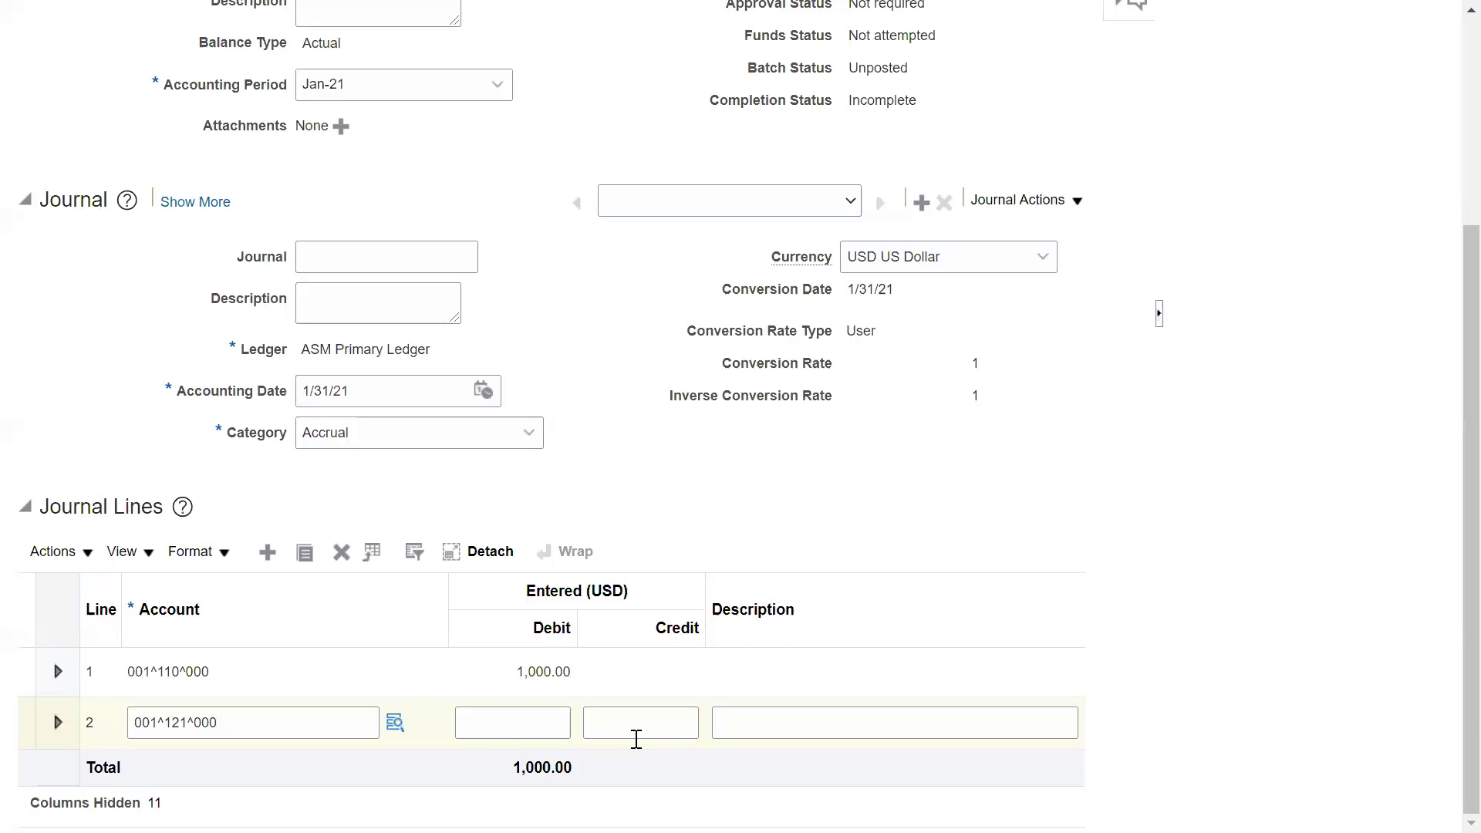
# Step: Enter a credit of 1000 on journal line 2 and save the journal
pyautogui.click(657, 724)
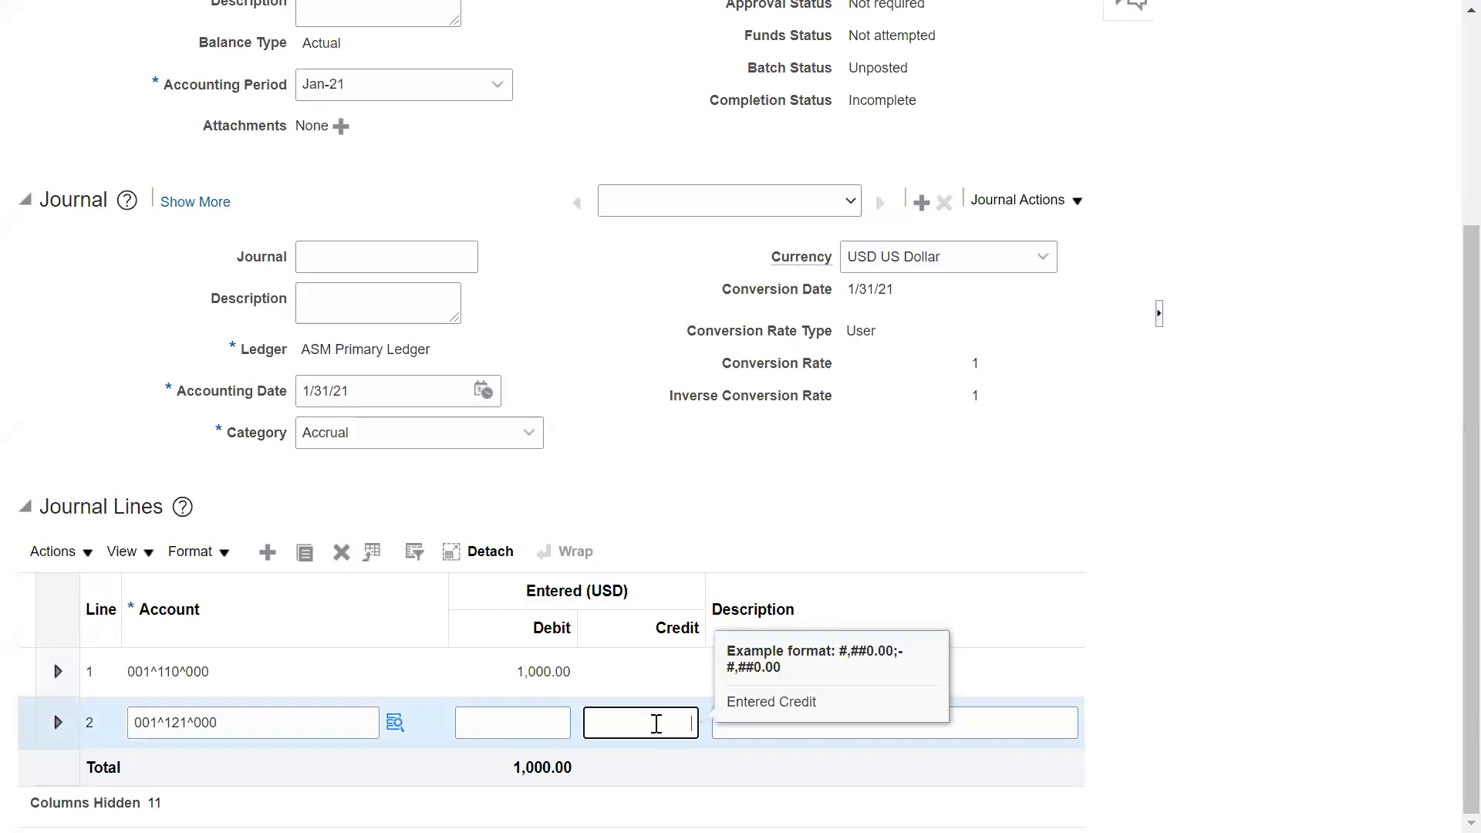
pyautogui.write('1000')
pyautogui.scroll(4, 1445, 432)
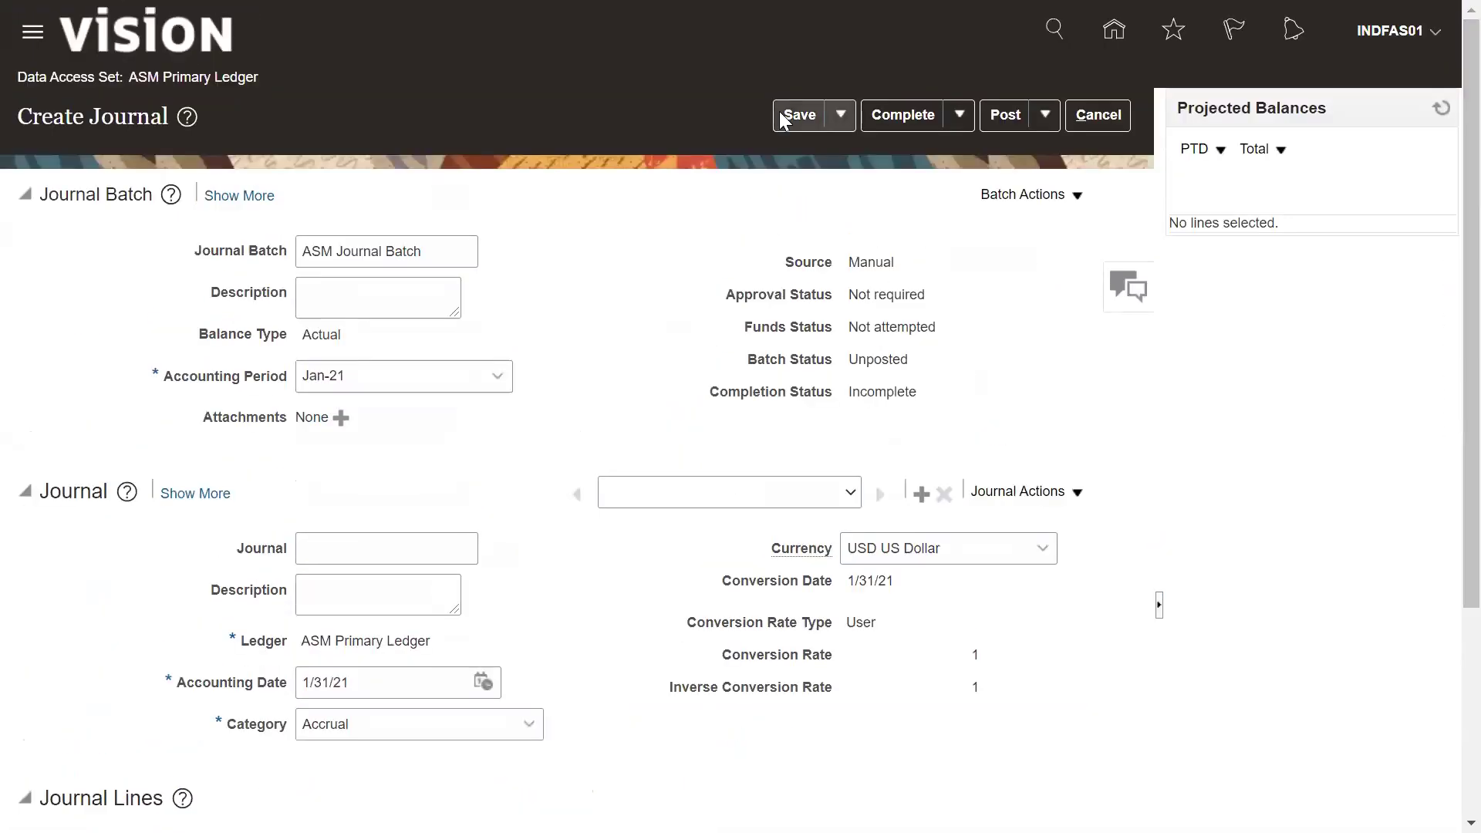
pyautogui.click(784, 114)
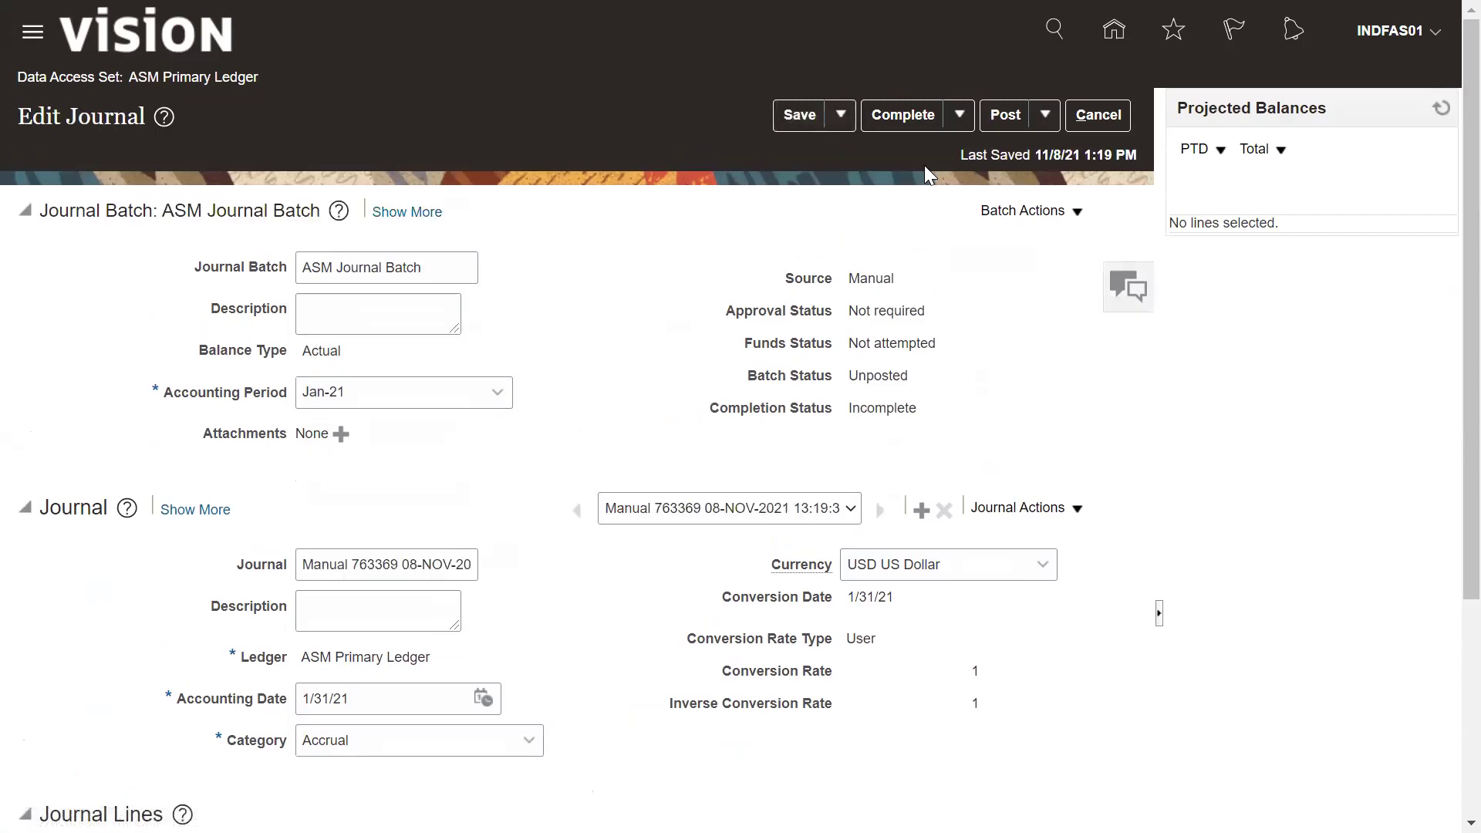
# Step: Complete the ASM Journal Batch journal, post it, and acknowledge the submission of the posting process
pyautogui.click(959, 118)
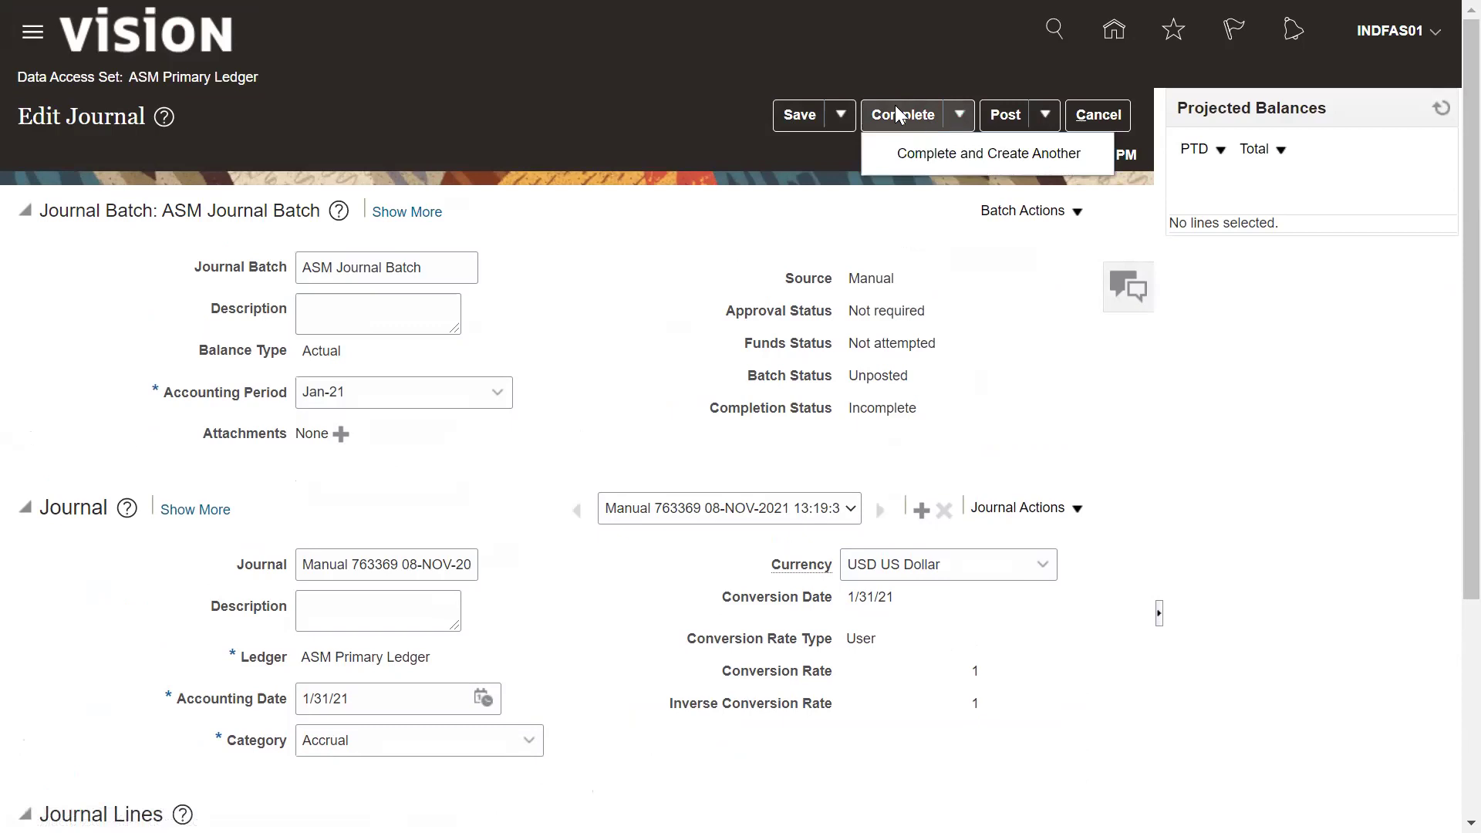
pyautogui.click(899, 116)
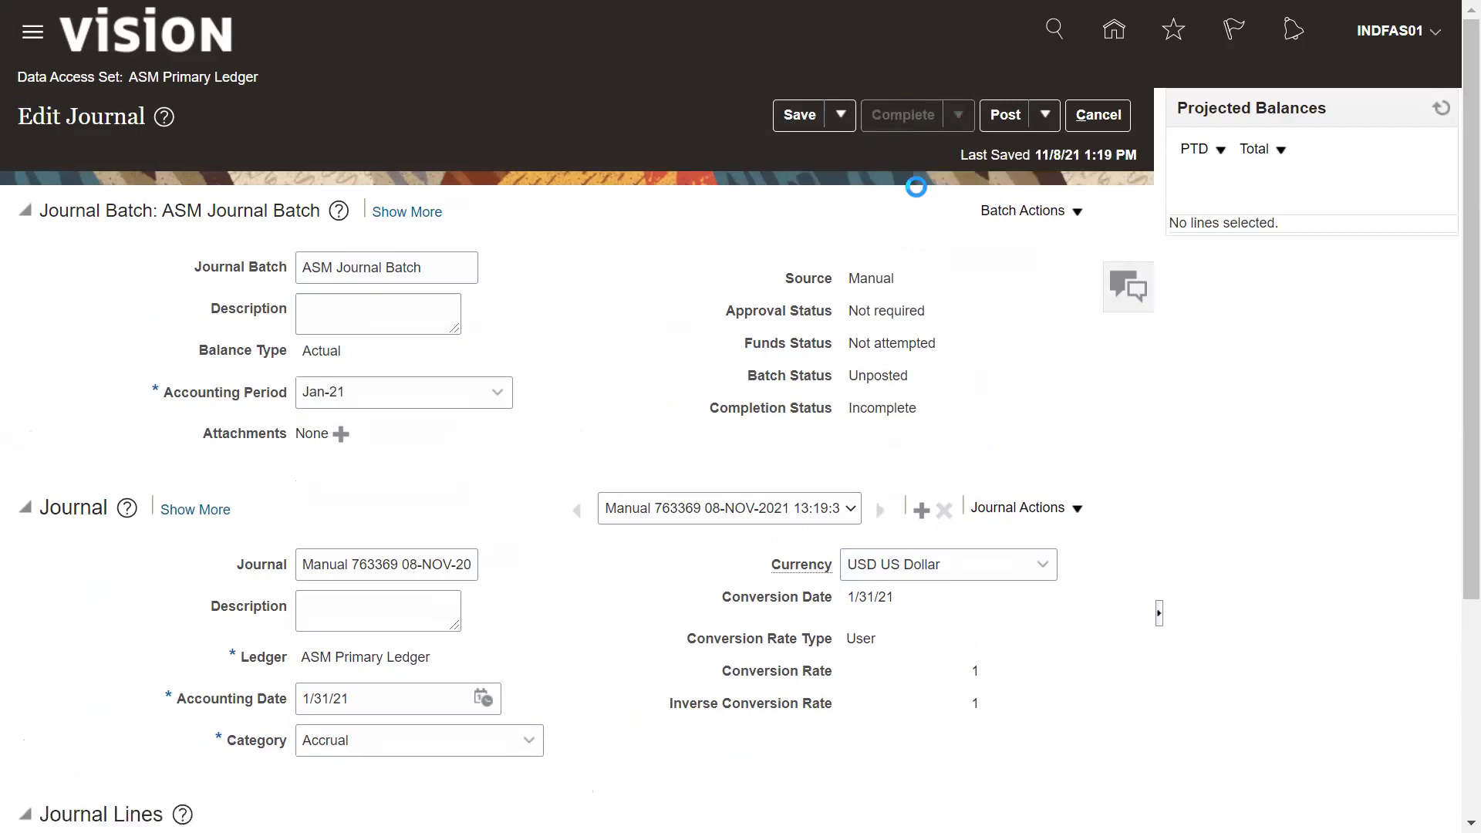
pyautogui.click(1009, 123)
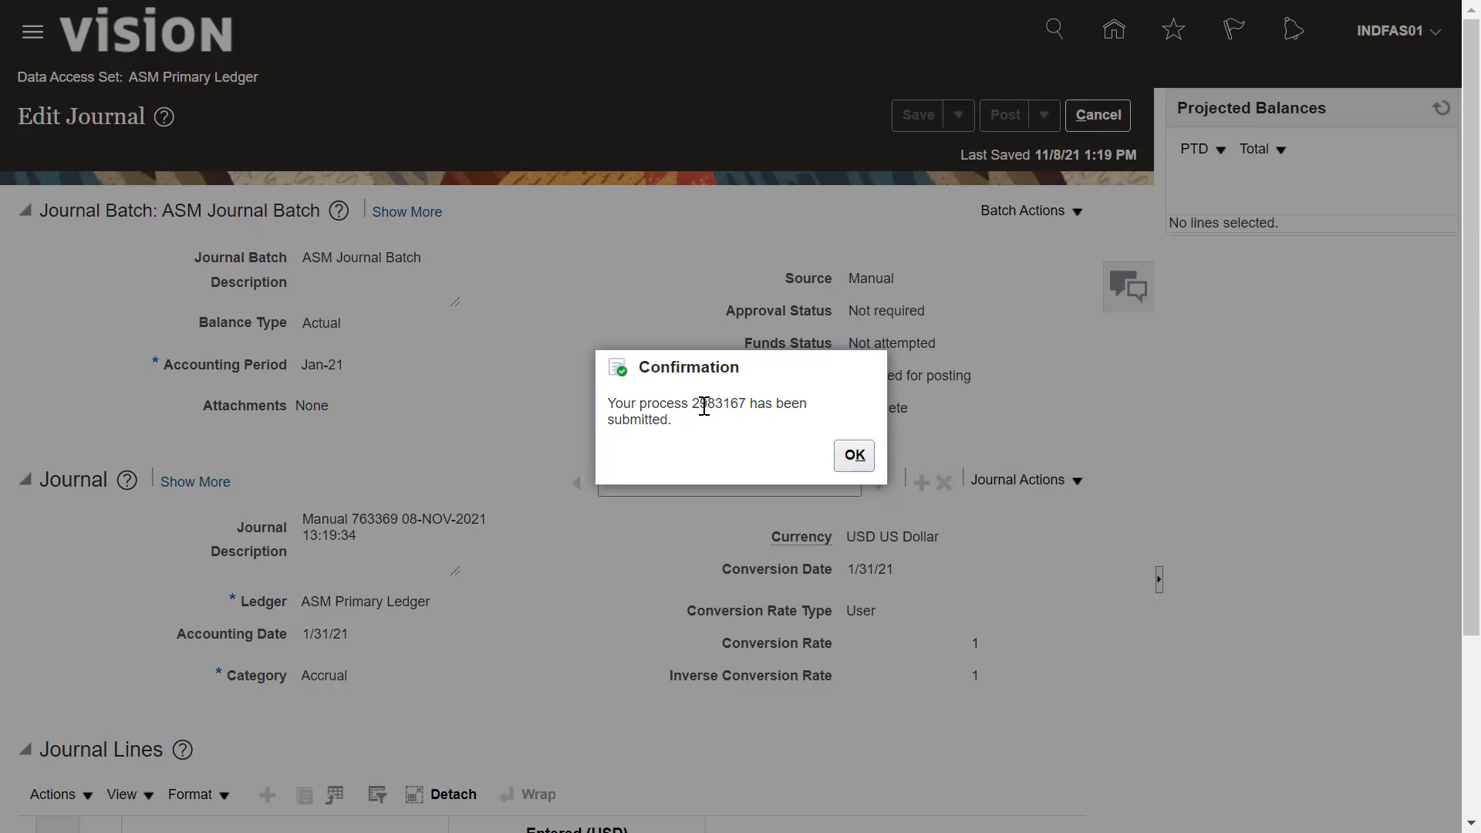
pyautogui.doubleClick(707, 408)
pyautogui.click(854, 458)
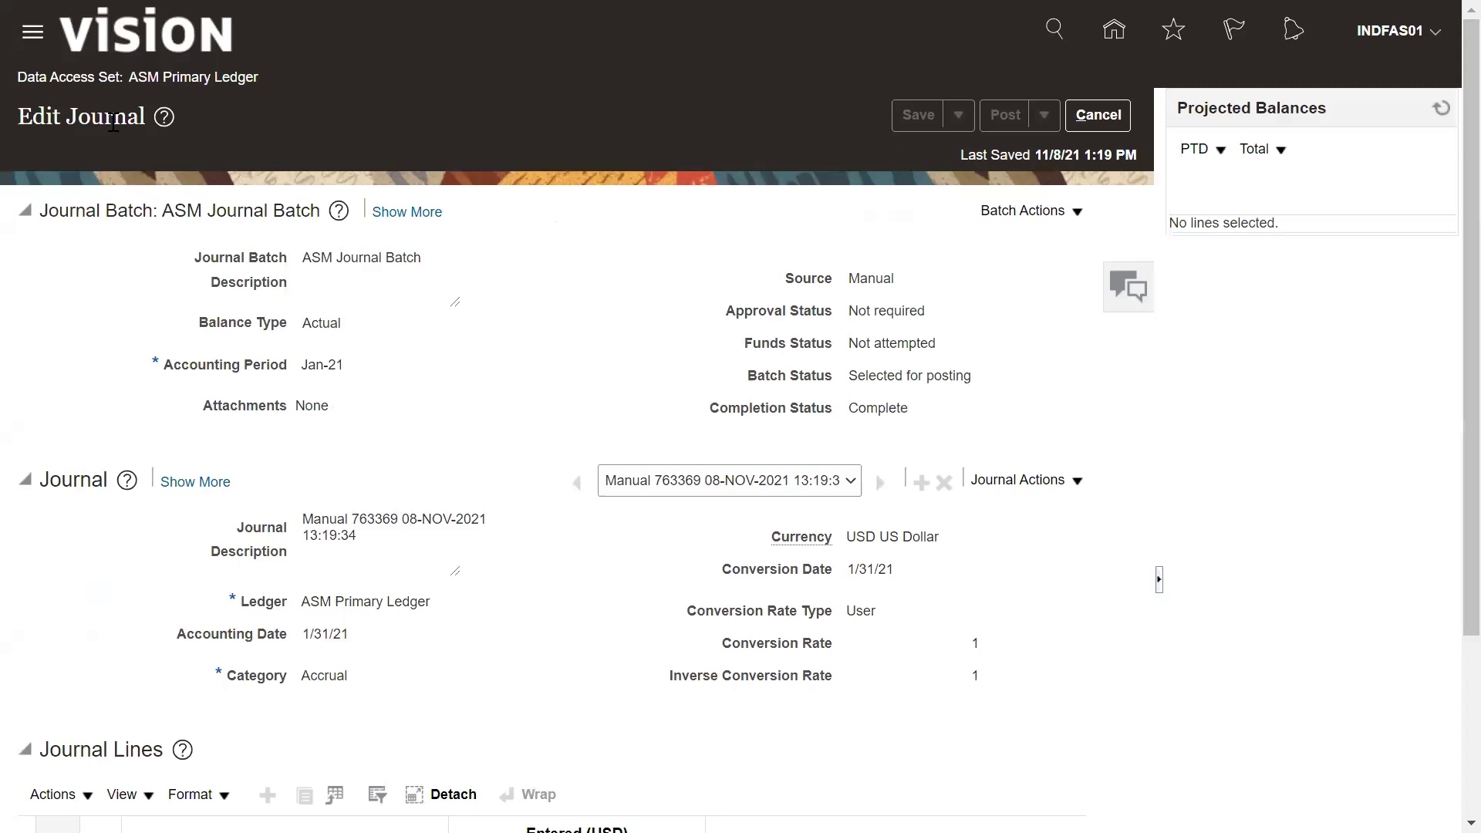
pyautogui.click(44, 35)
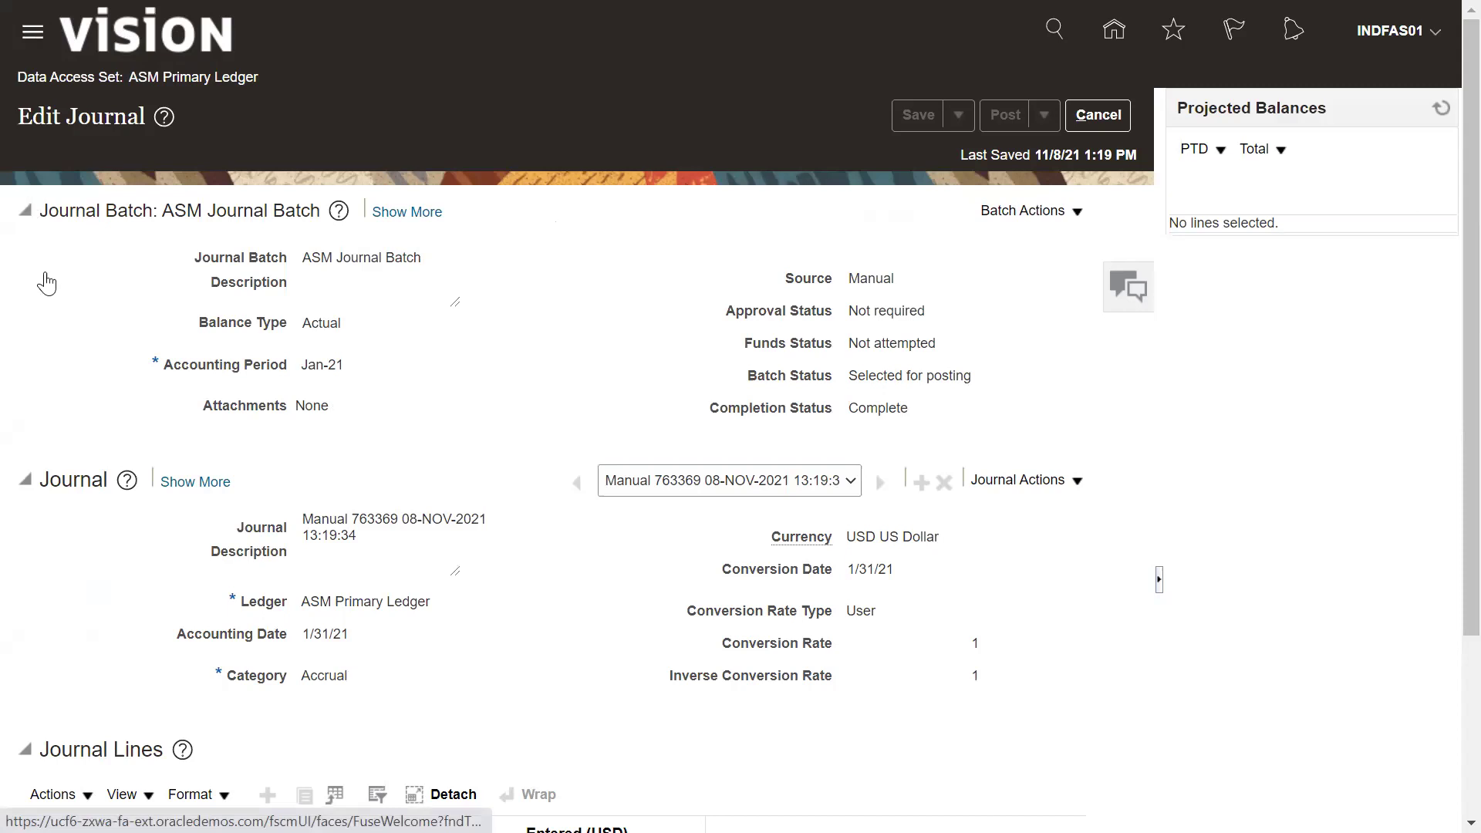
pyautogui.click(535, 338)
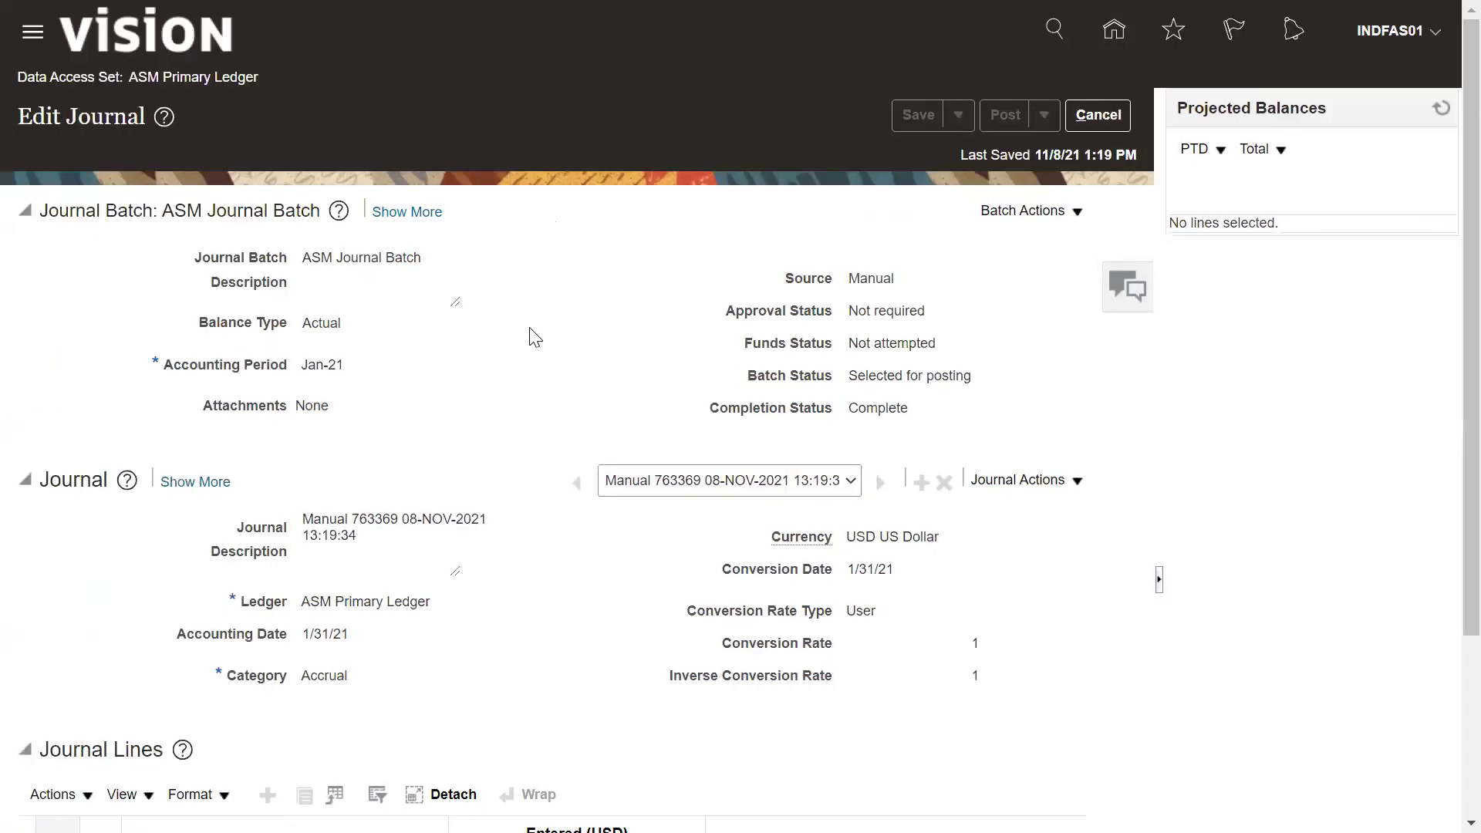
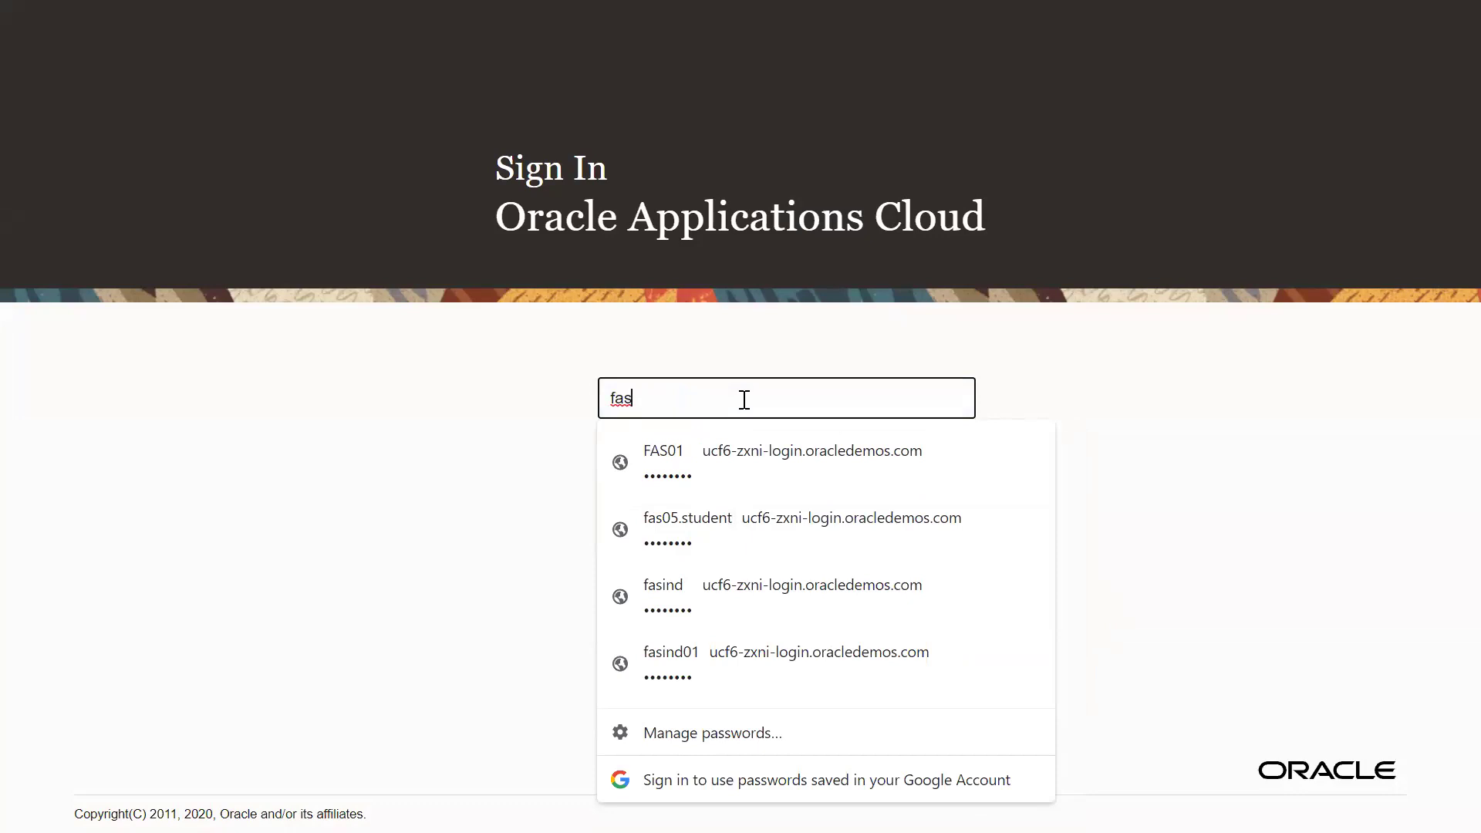
# Step: Try to sign in to Oracle Applications Cloud as fas15.student
pyautogui.write('15.student')
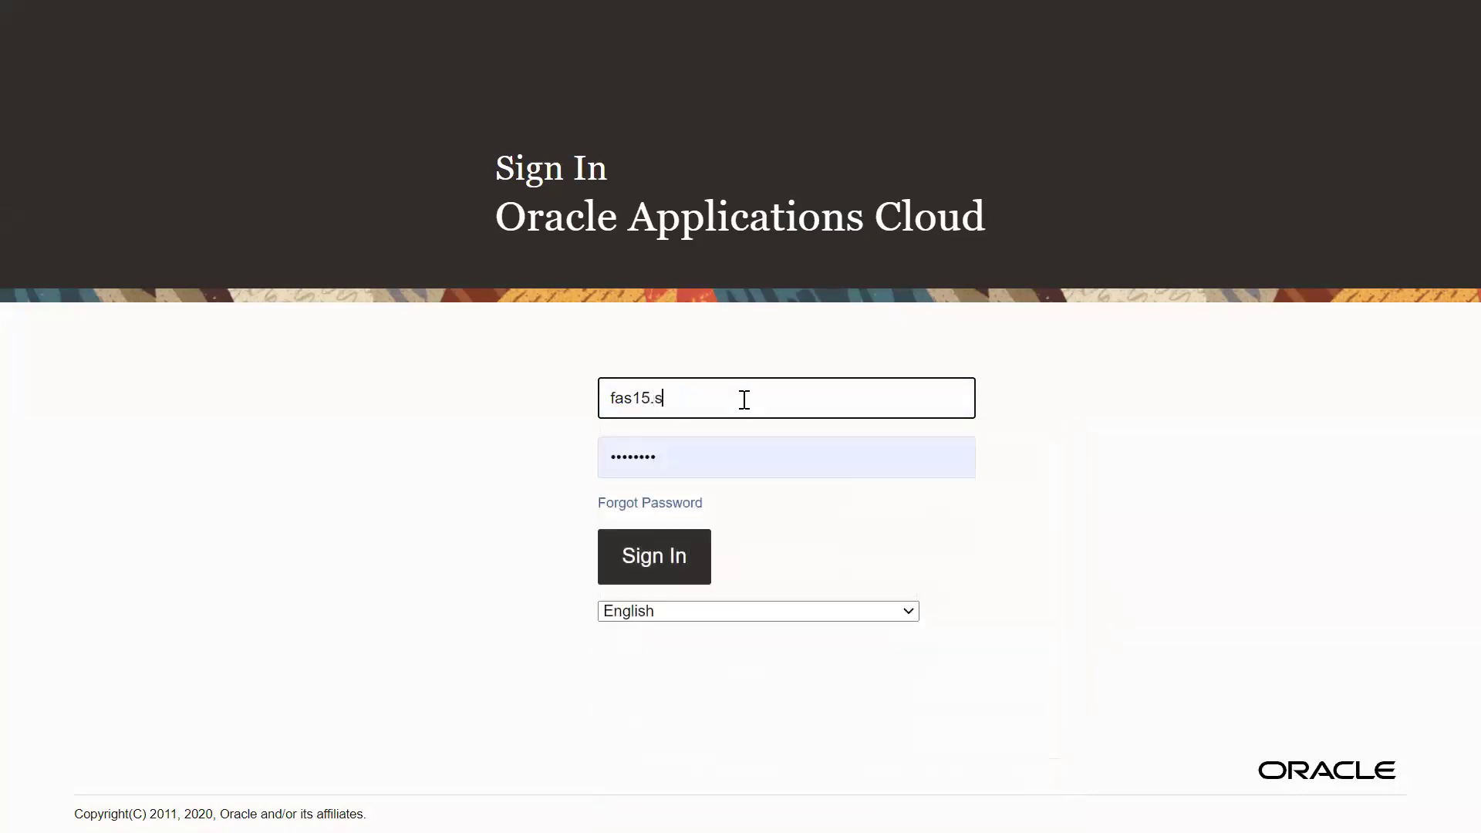
pyautogui.click(621, 566)
pyautogui.click(724, 420)
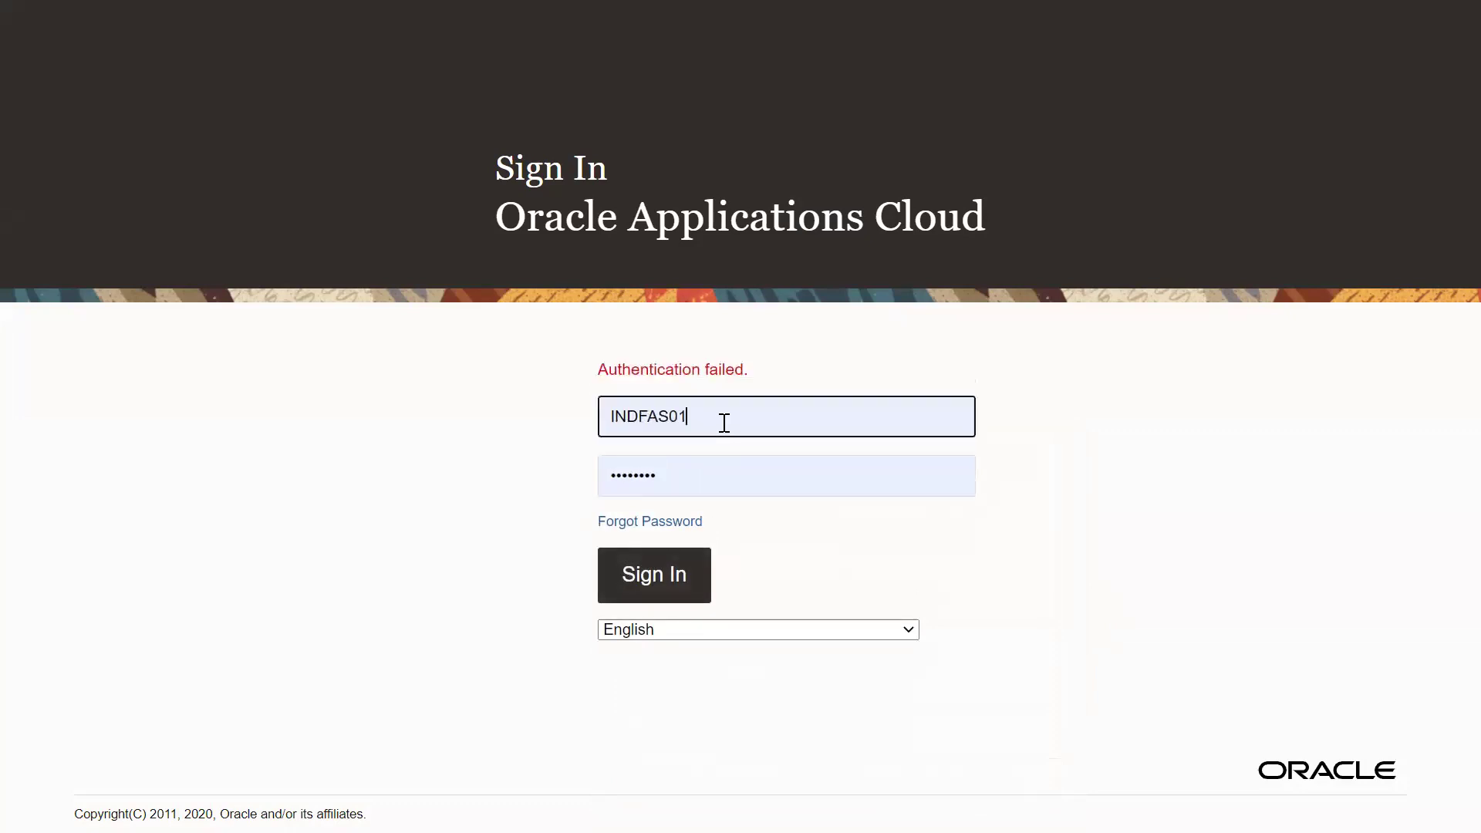
pyautogui.click(1178, 604)
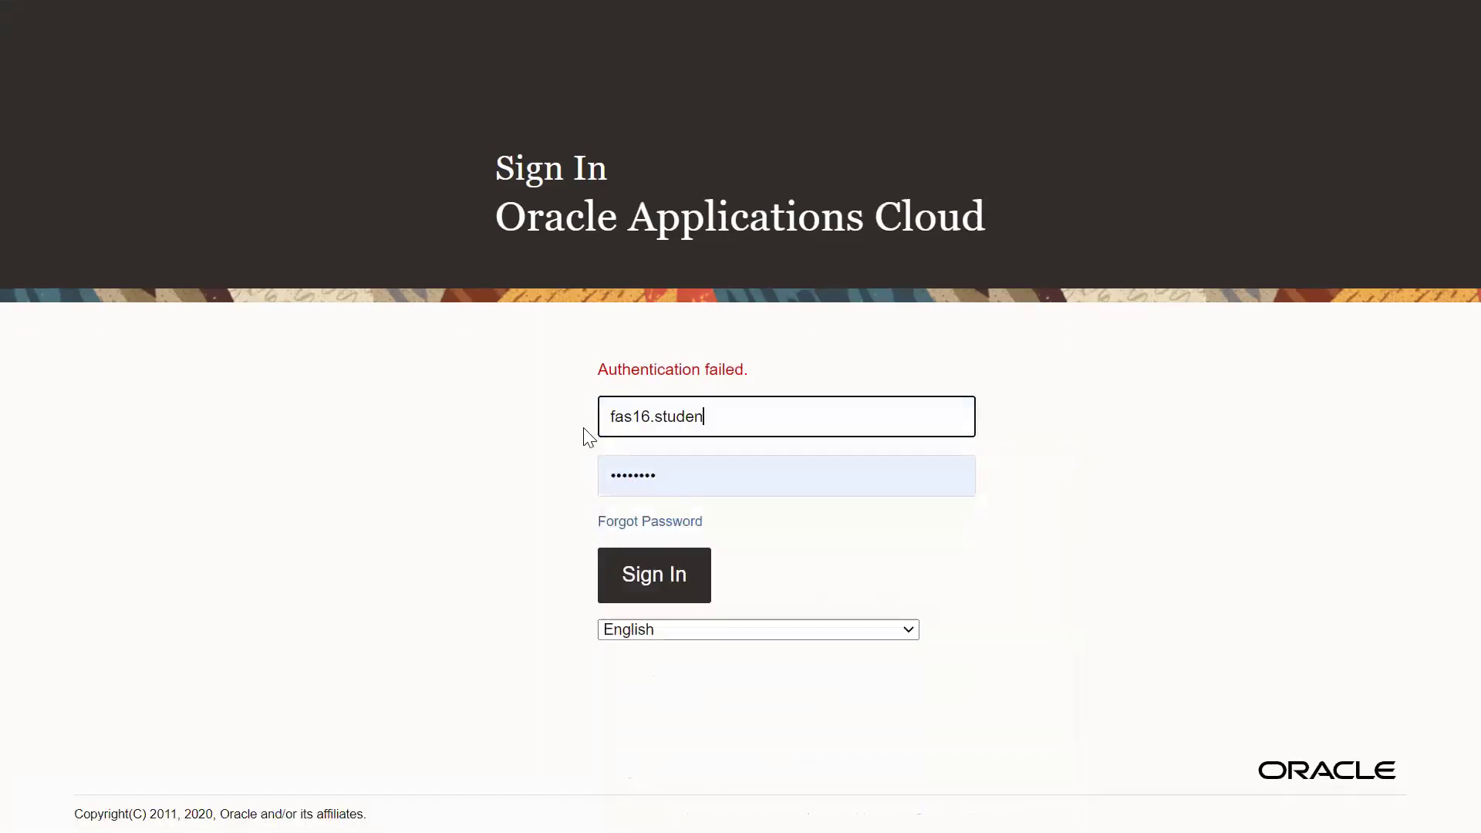
# Step: Enter fas16.student as the user name, fill in the account password, and sign in
pyautogui.press('Tab')
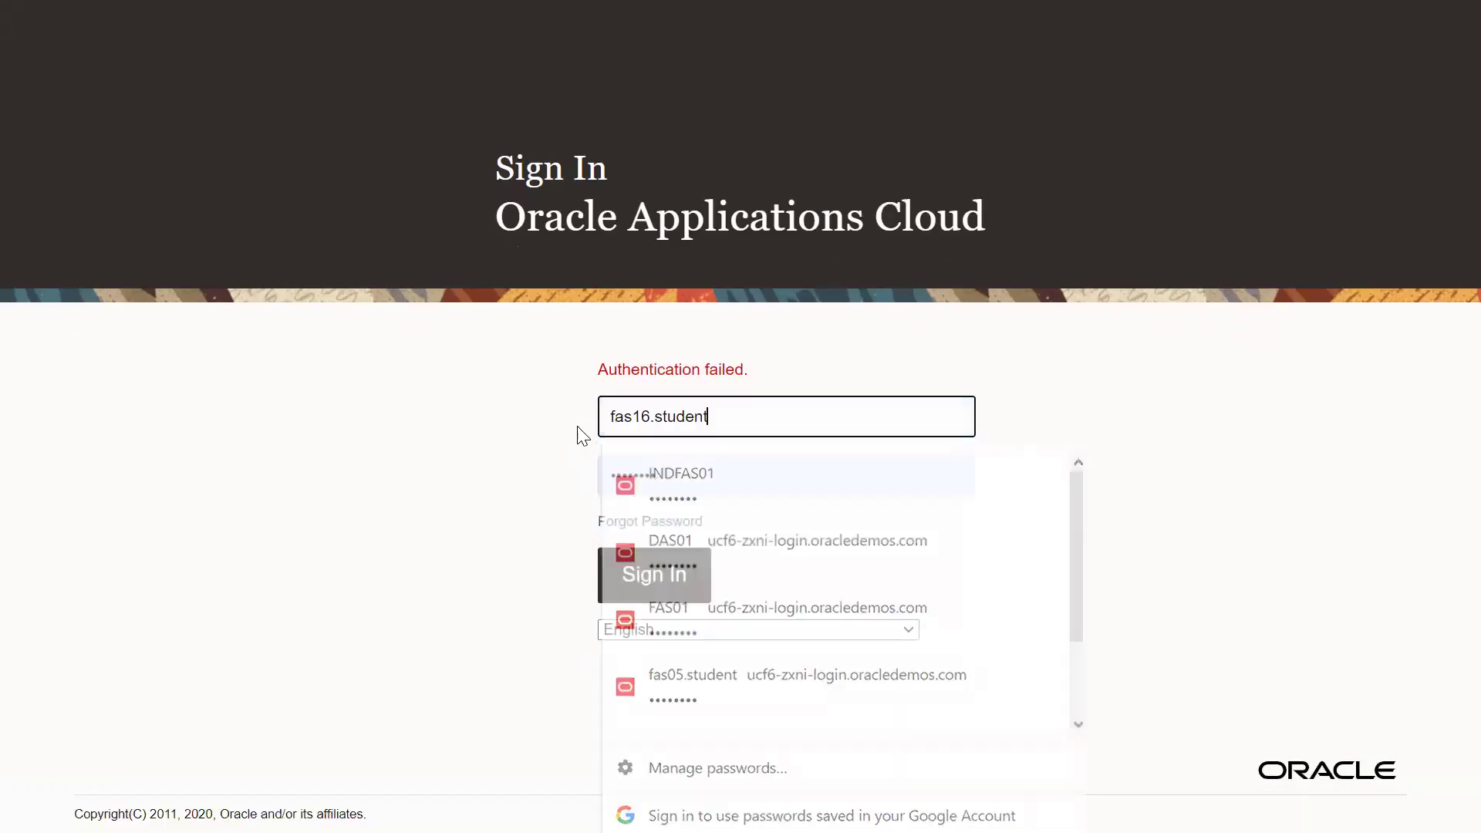
pyautogui.press('Tab')
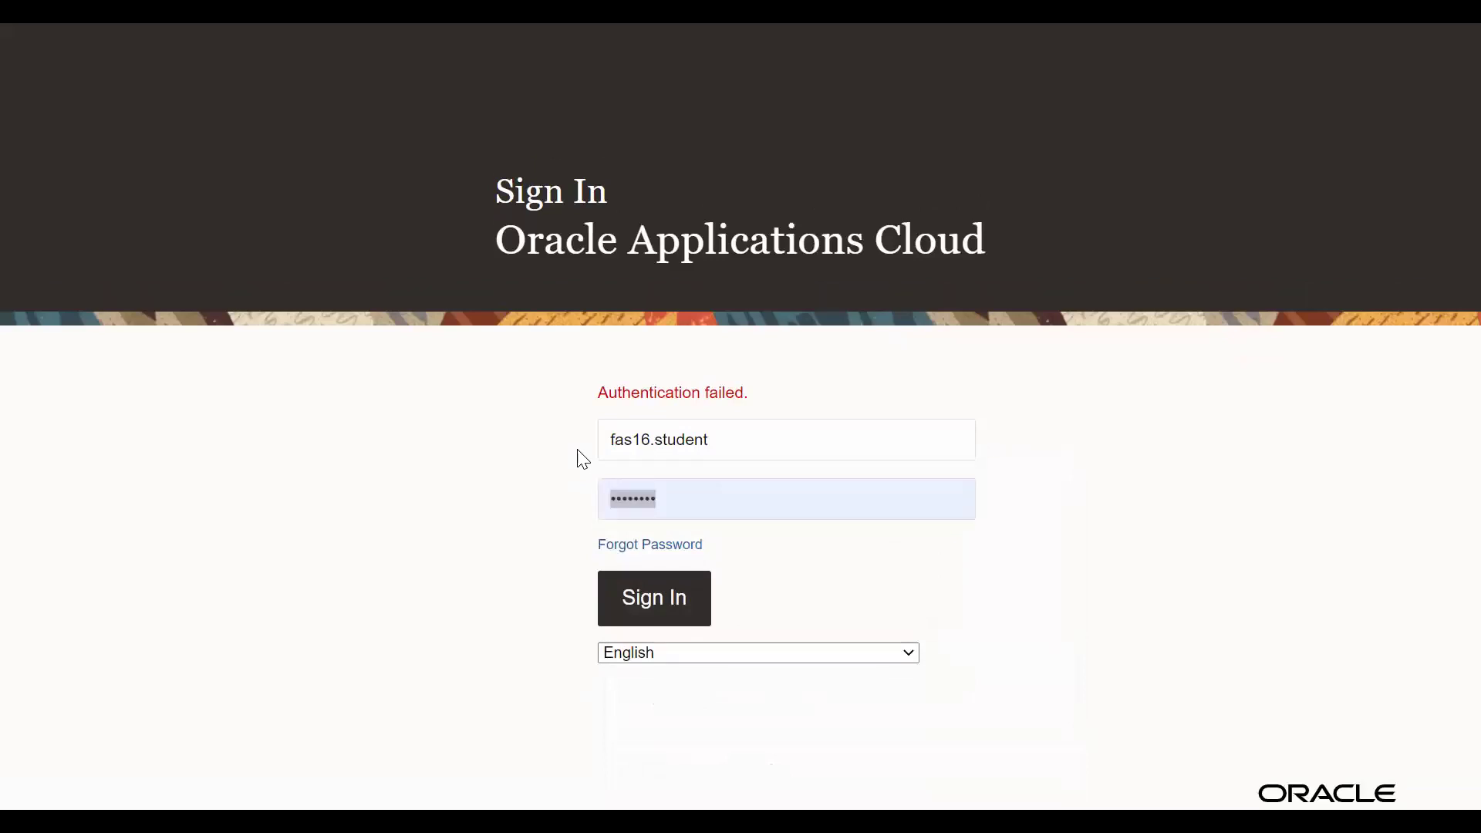
pyautogui.click(707, 506)
pyautogui.click(657, 594)
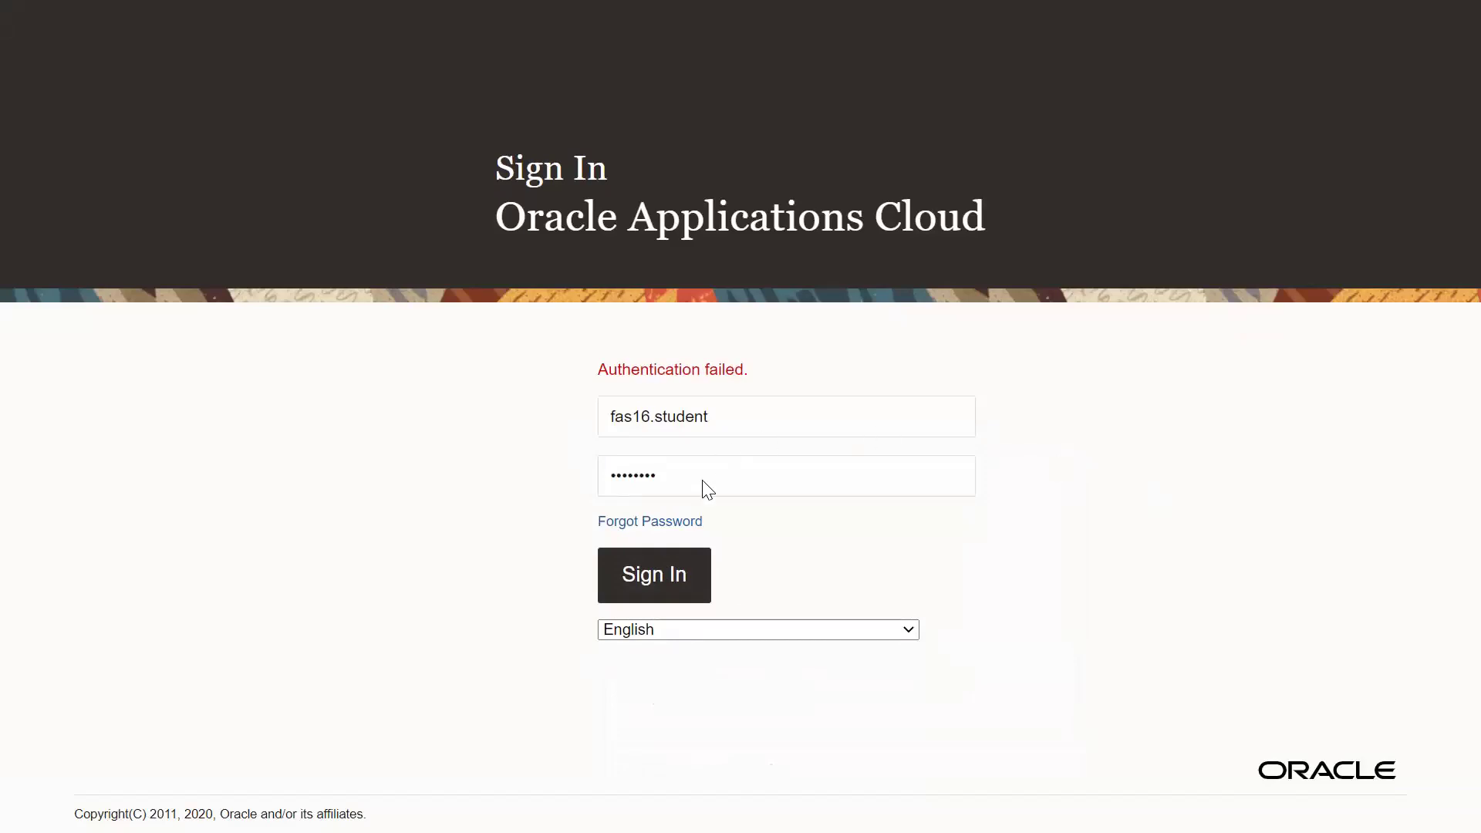
pyautogui.click(654, 571)
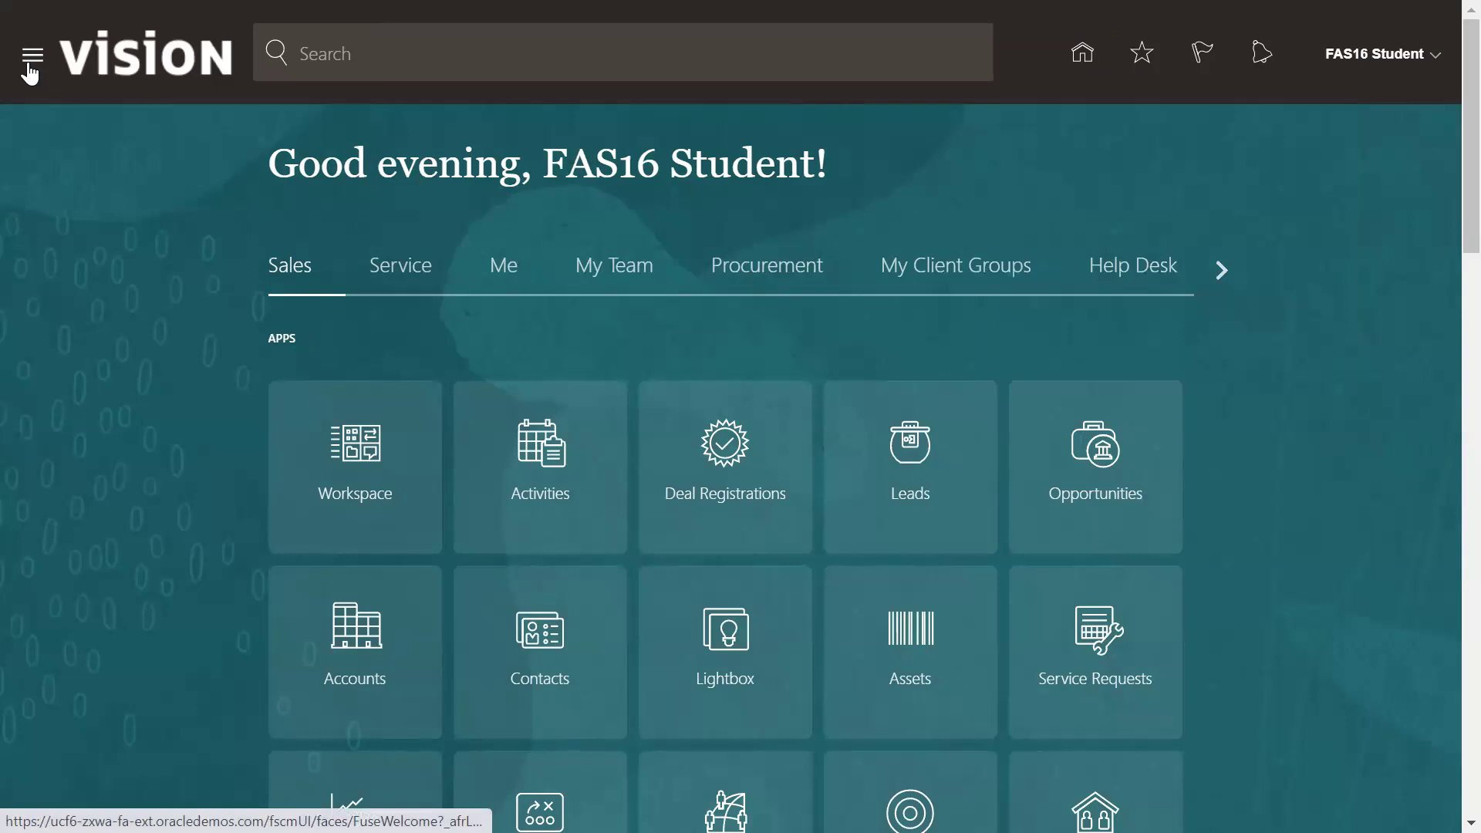
# Step: Open the Scheduled Processes work area from the Tools group
pyautogui.click(31, 68)
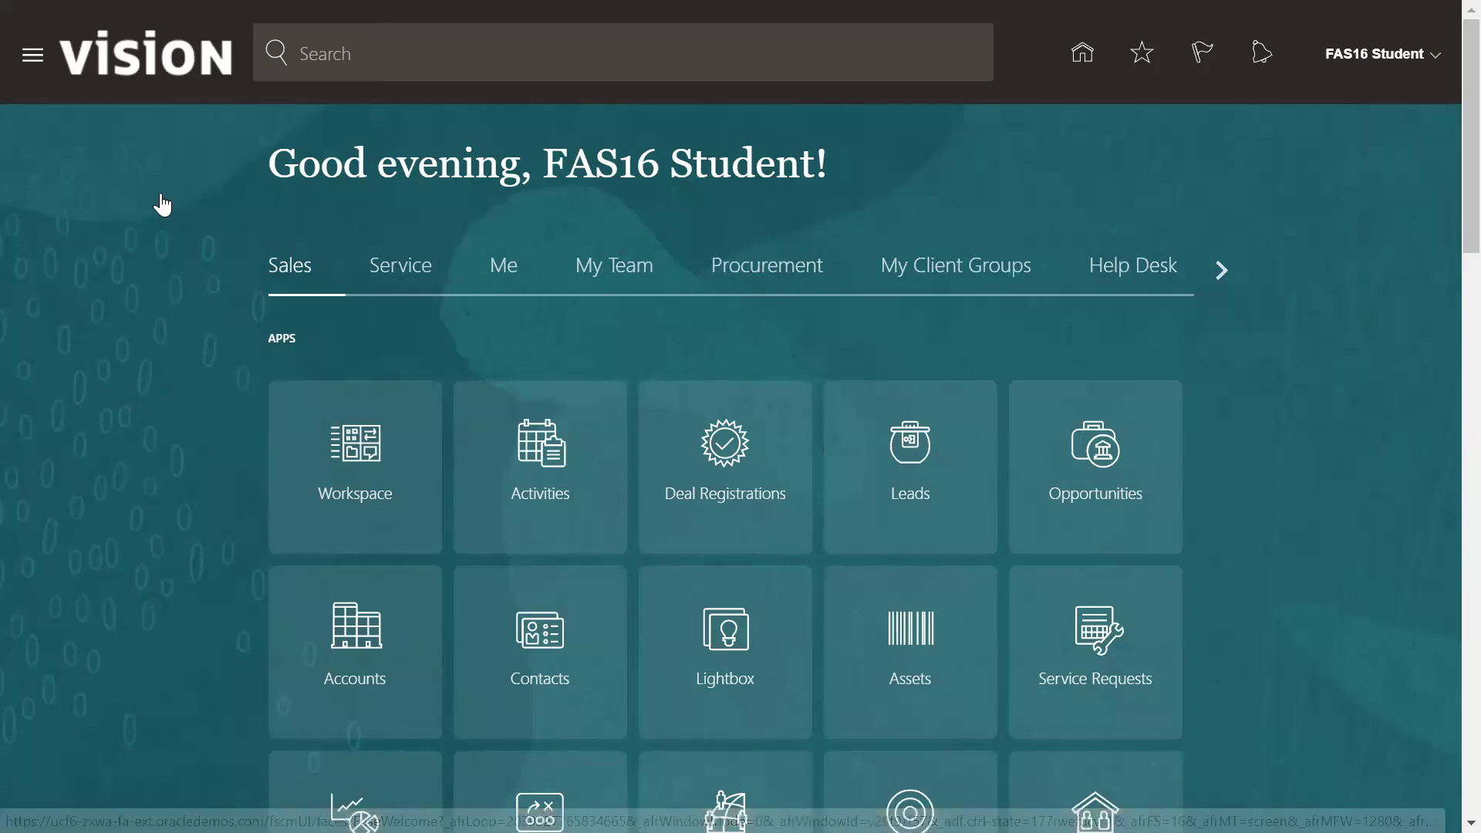
pyautogui.click(889, 716)
pyautogui.click(278, 668)
pyautogui.scroll(-3, 823, 617)
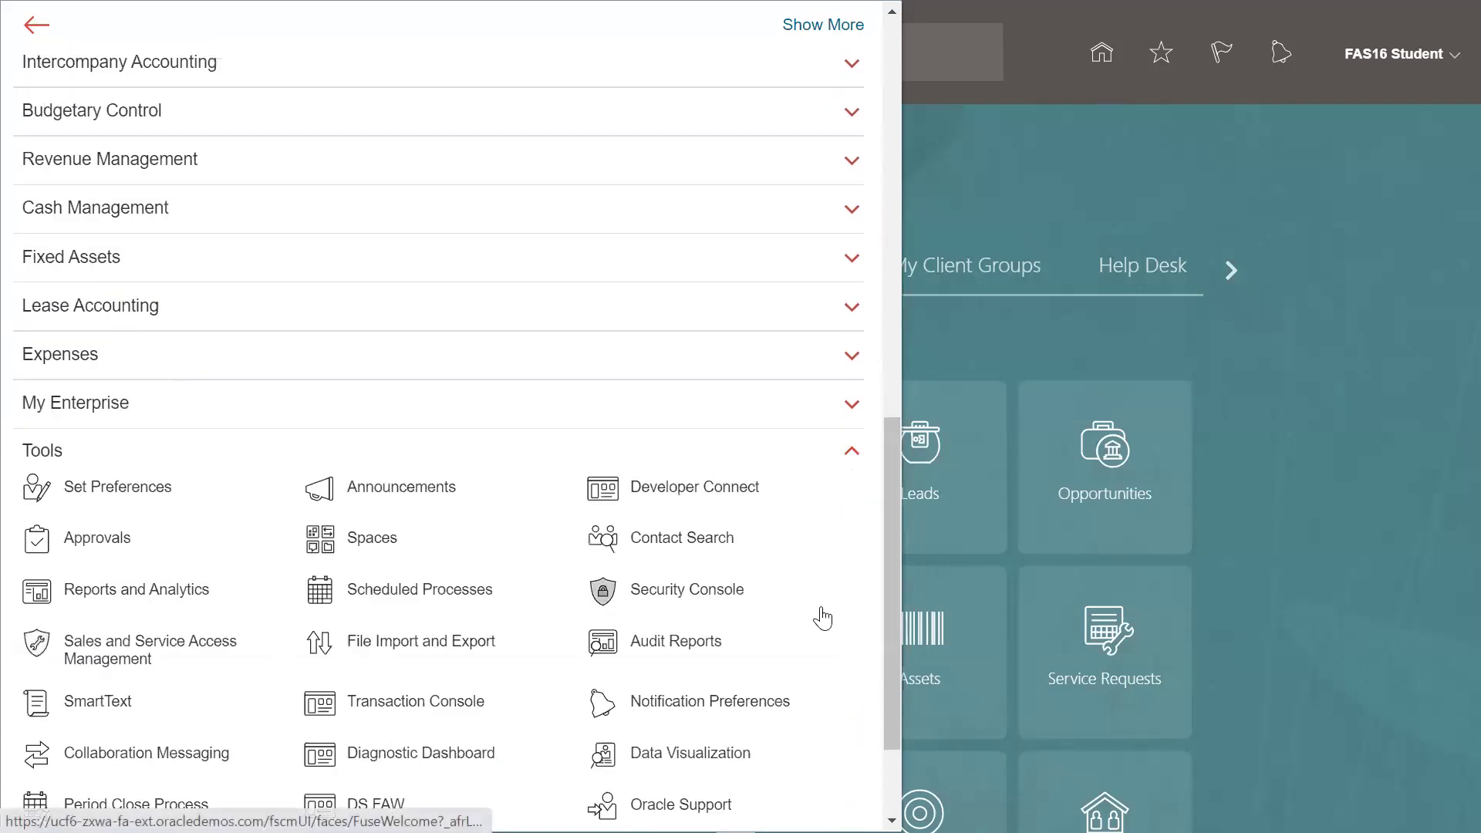
pyautogui.click(374, 591)
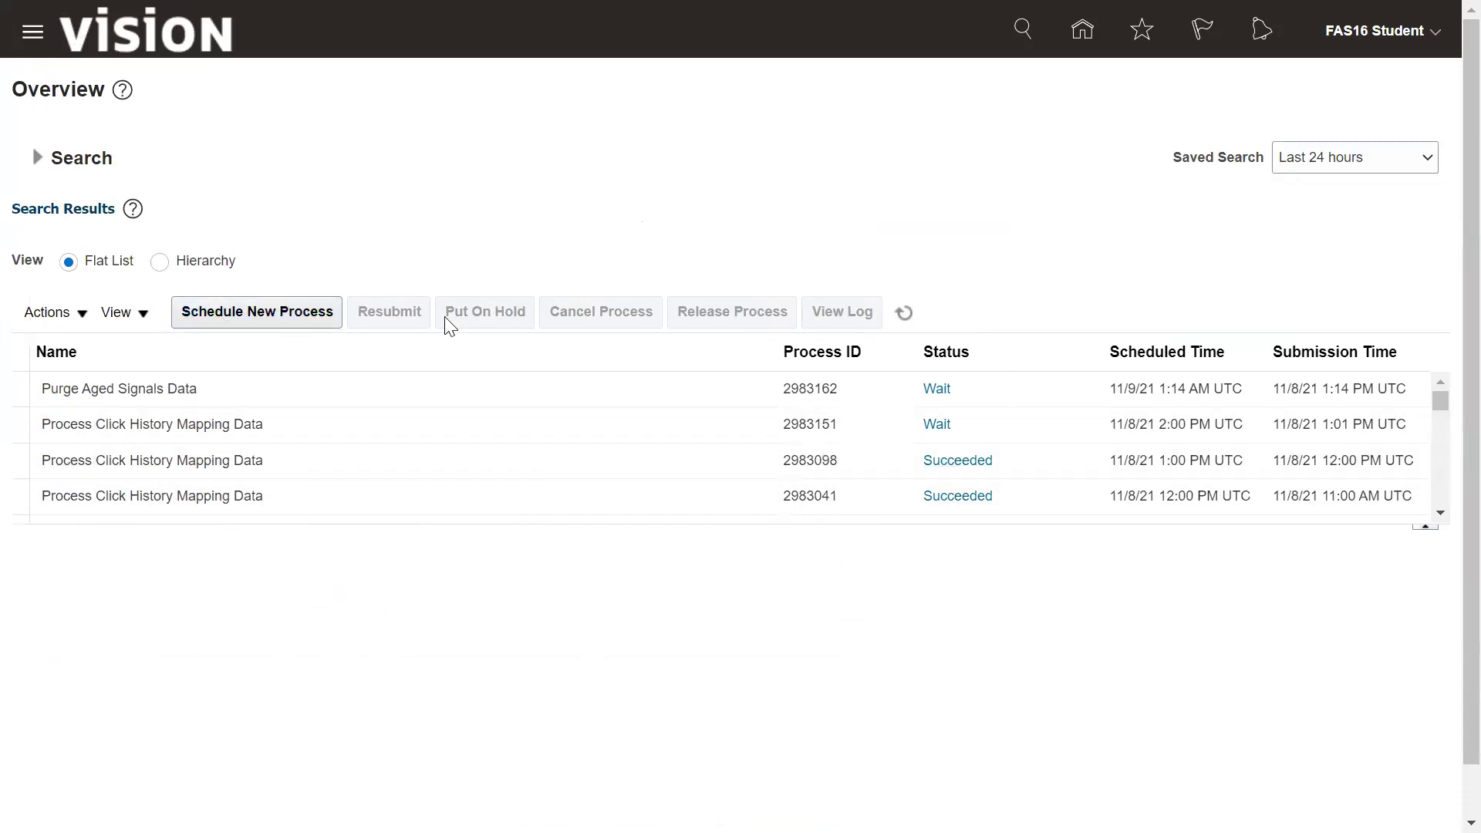
# Step: Refresh the scheduled processes list and look through the last 24 hours of entries for the submitted journal posting process
pyautogui.click(904, 312)
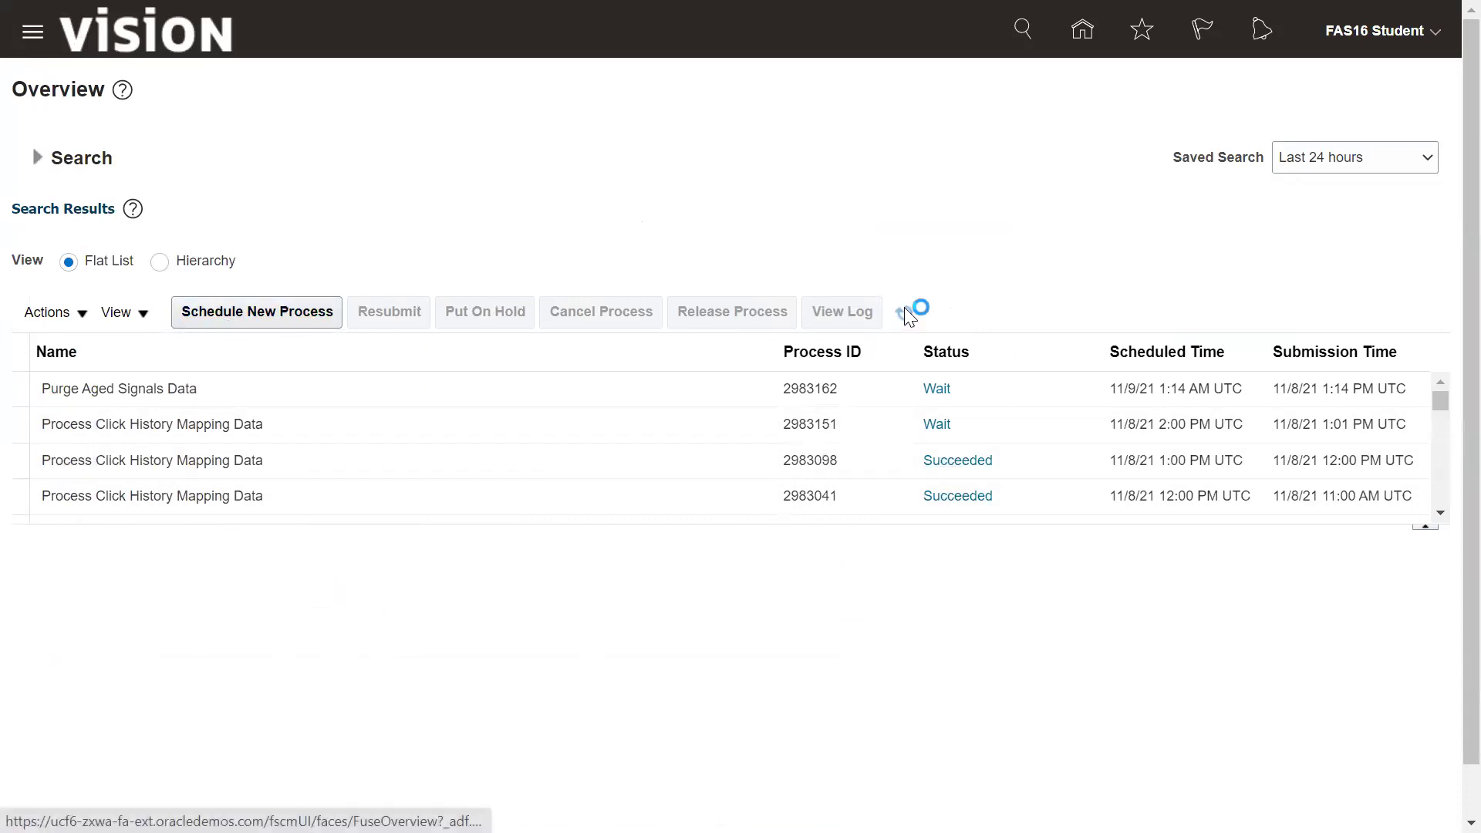
pyautogui.click(1441, 513)
pyautogui.click(1440, 513)
pyautogui.click(1440, 513)
pyautogui.click(1440, 513)
pyautogui.click(1440, 513)
pyautogui.click(1440, 513)
pyautogui.click(1440, 513)
pyautogui.click(1440, 513)
pyautogui.click(1441, 513)
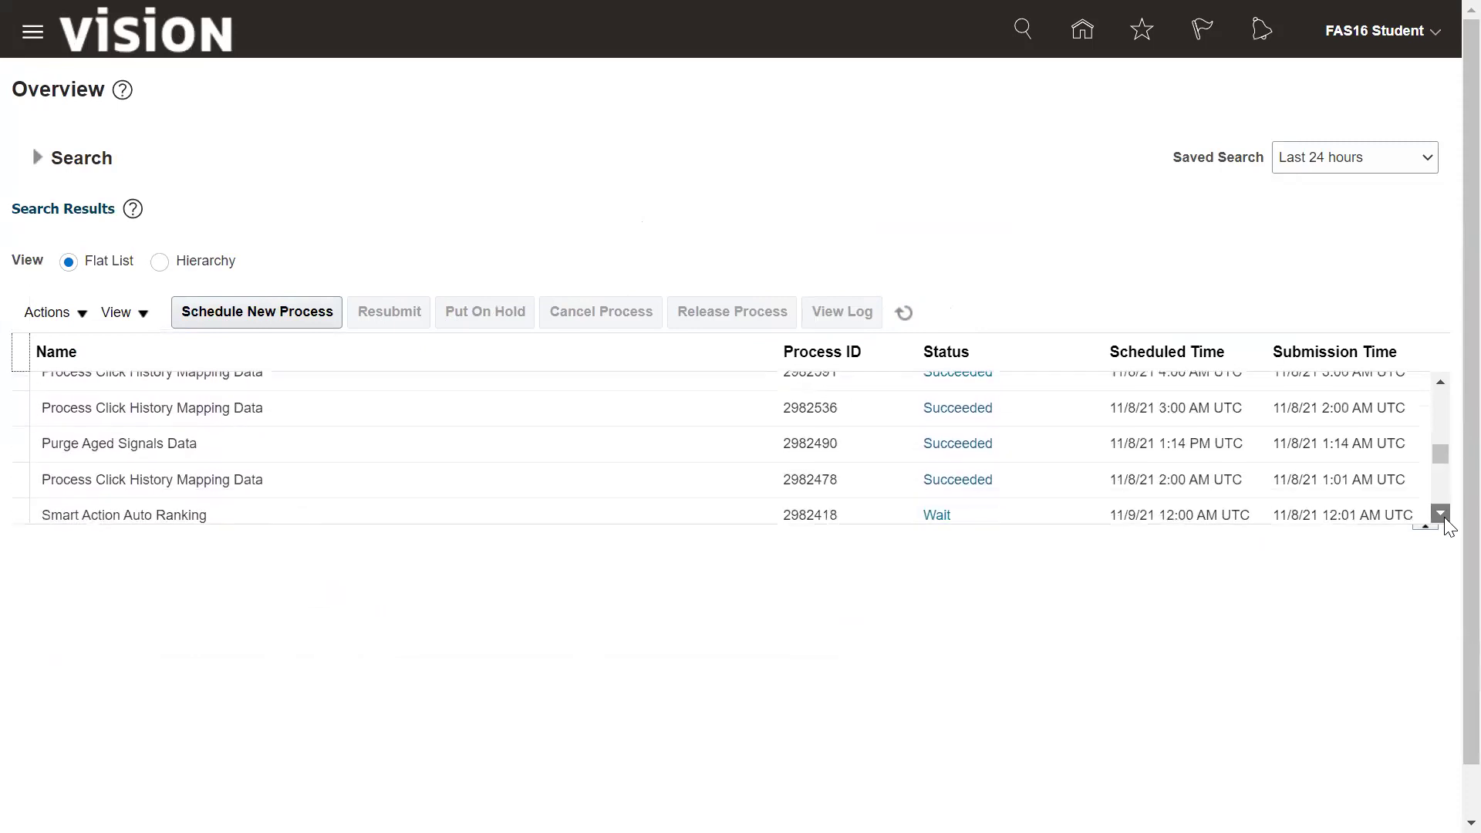
pyautogui.click(1439, 466)
pyautogui.moveTo(1441, 463); pyautogui.dragTo(1442, 353)
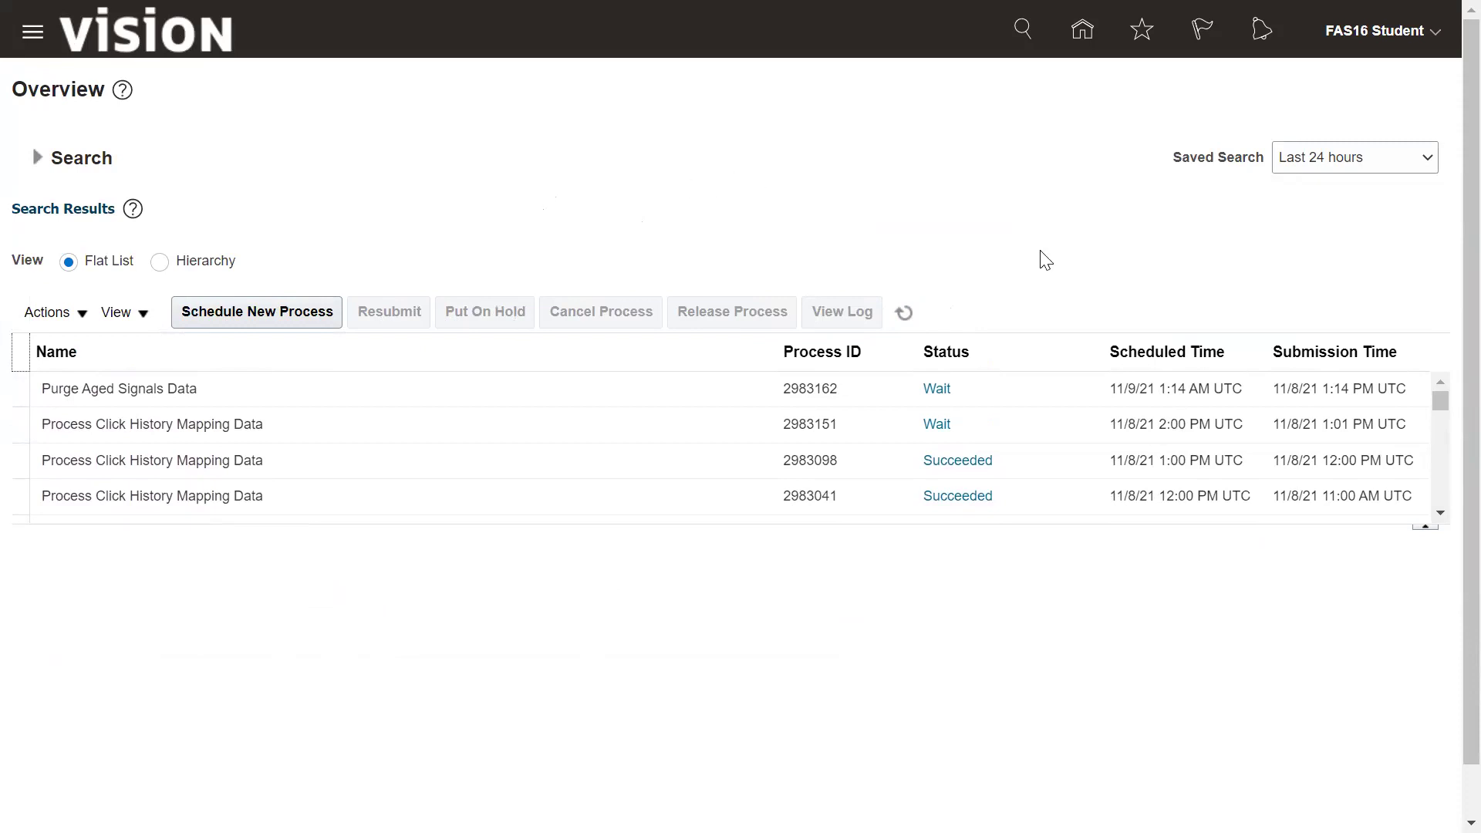
# Step: Sign out of the student account and sign back in as INDFAS01 with its saved user name and password
pyautogui.click(1406, 37)
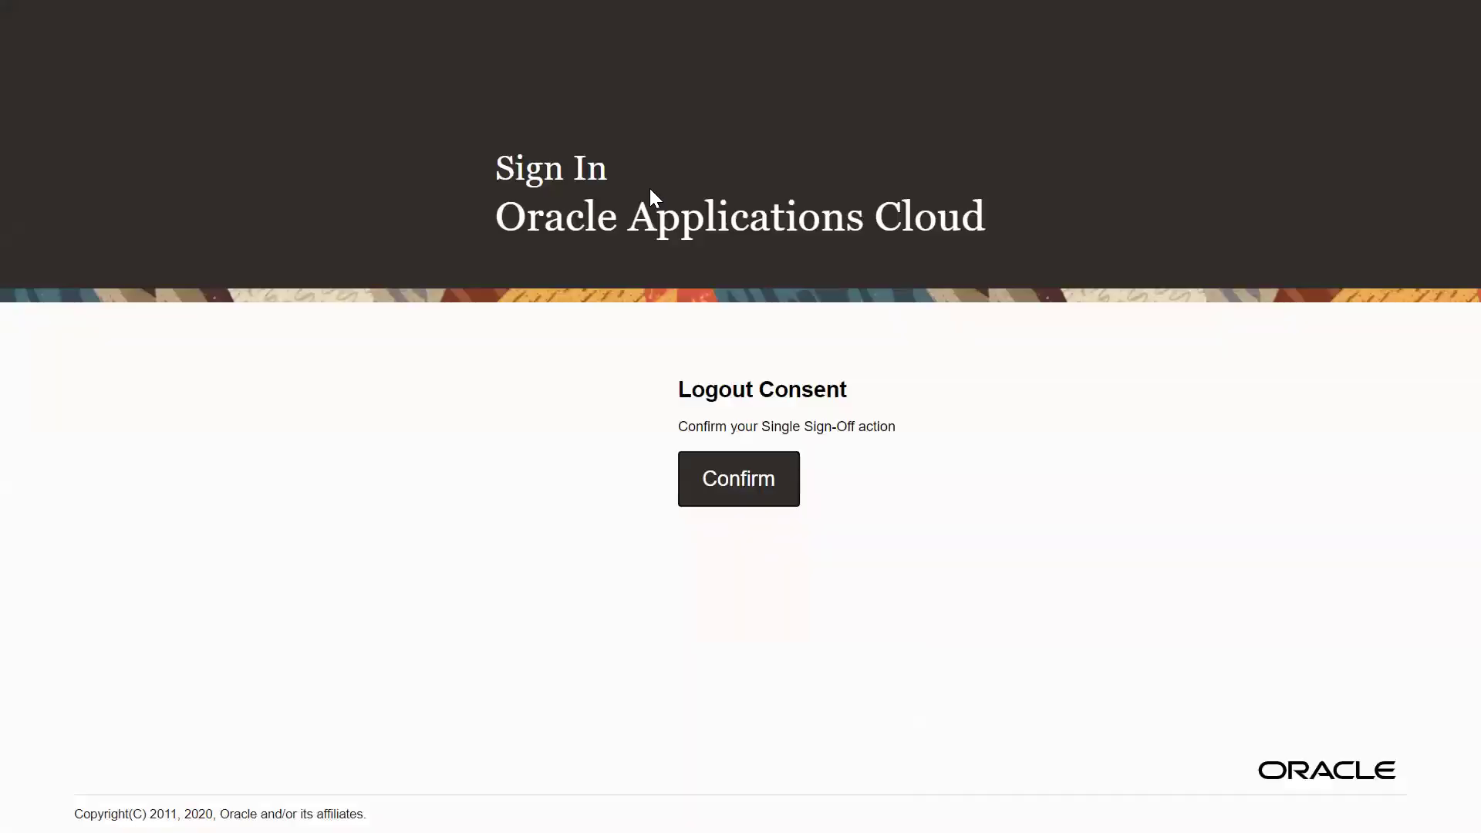
pyautogui.click(735, 500)
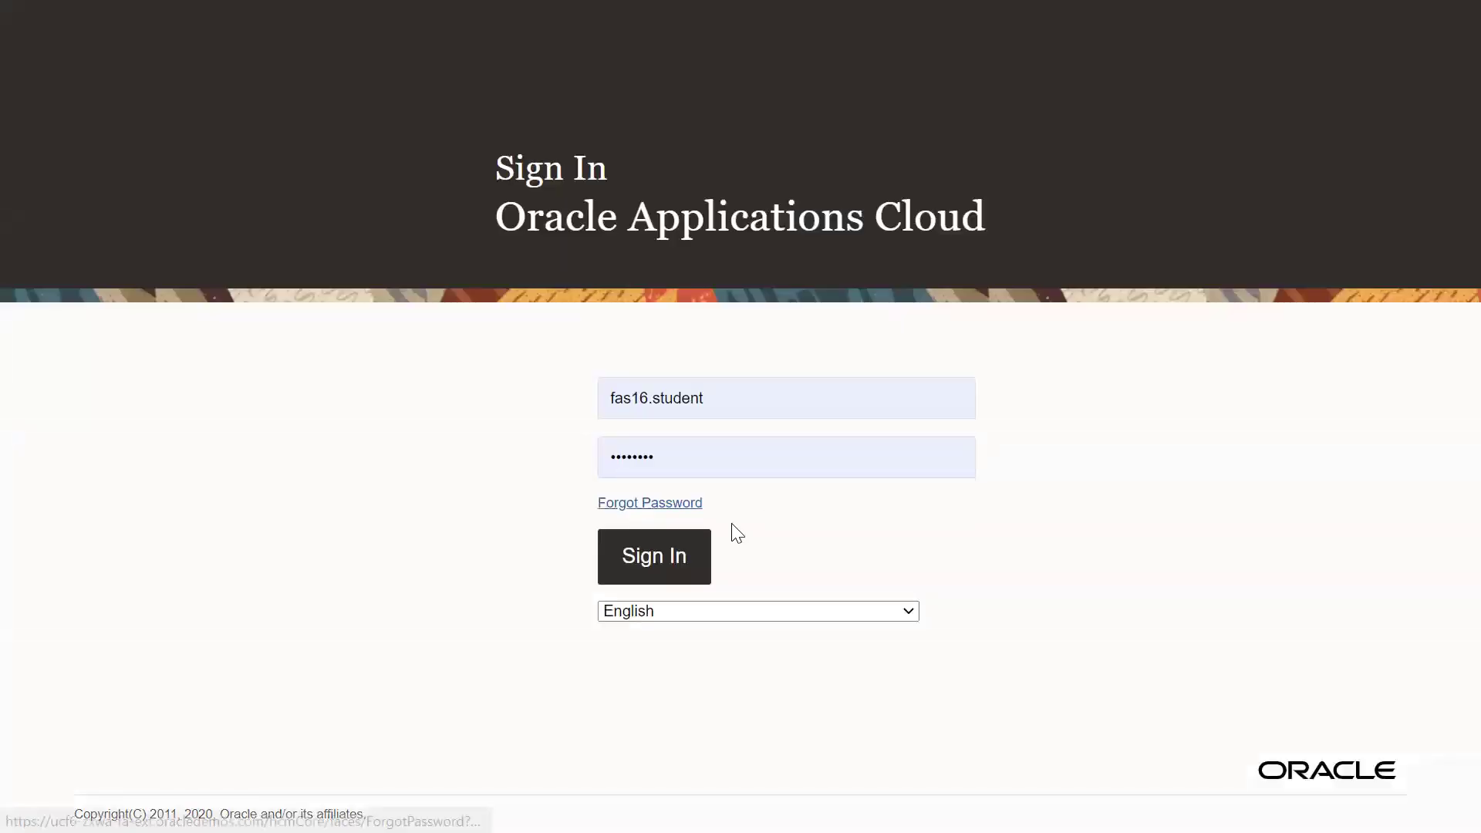
pyautogui.click(754, 387)
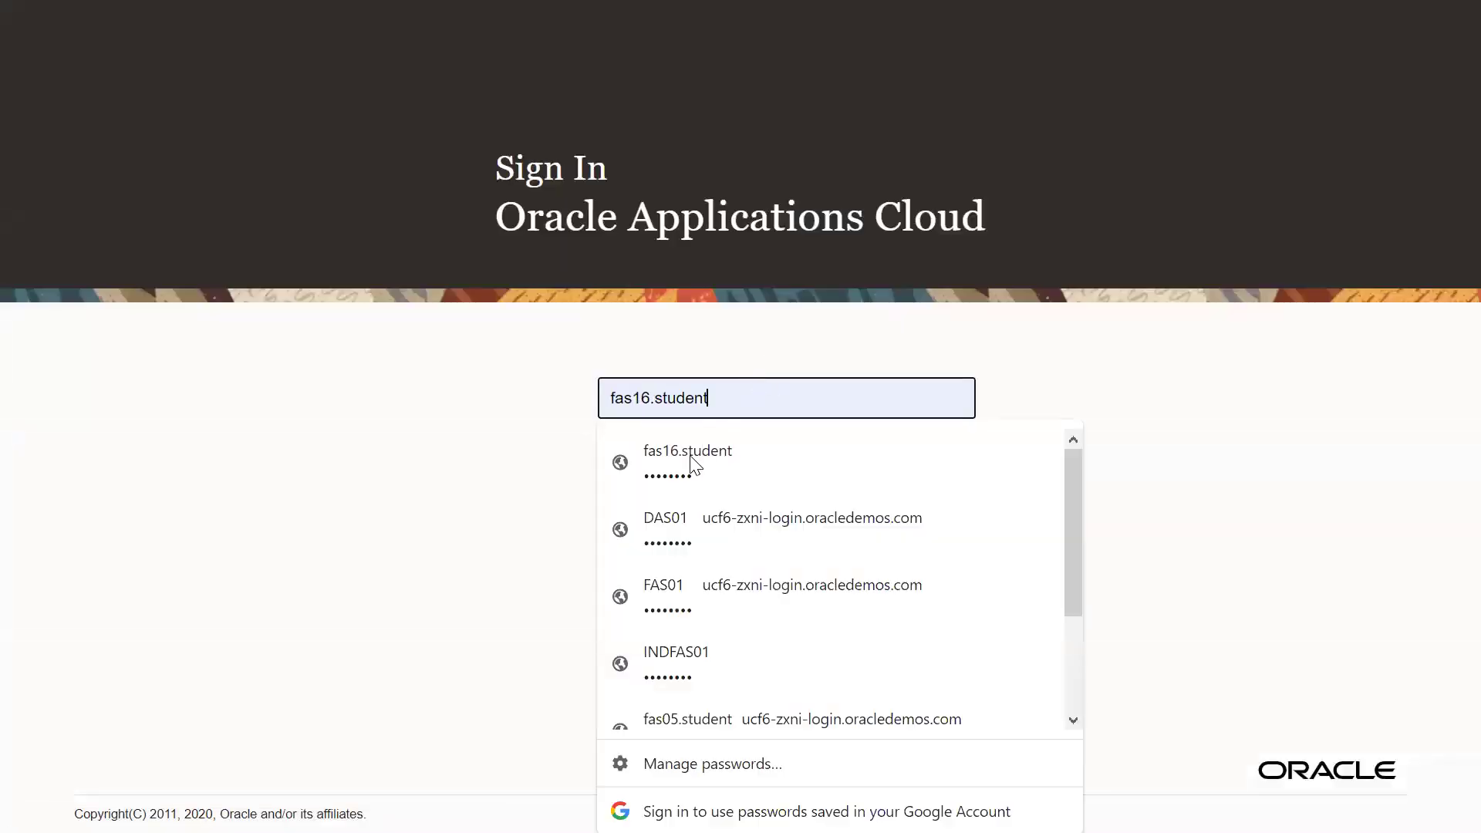
pyautogui.click(681, 603)
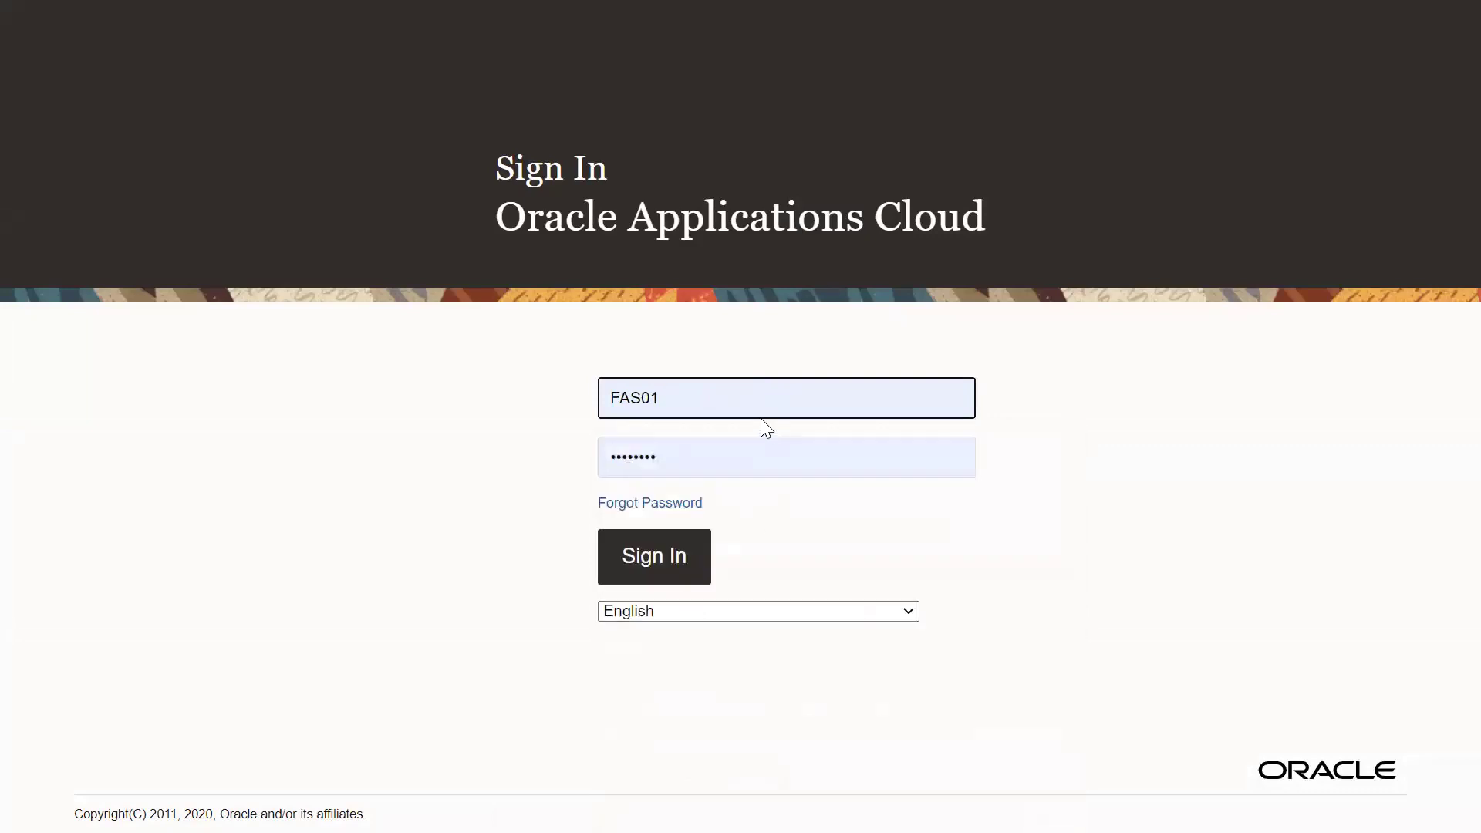
pyautogui.click(744, 397)
pyautogui.click(688, 679)
pyautogui.click(642, 556)
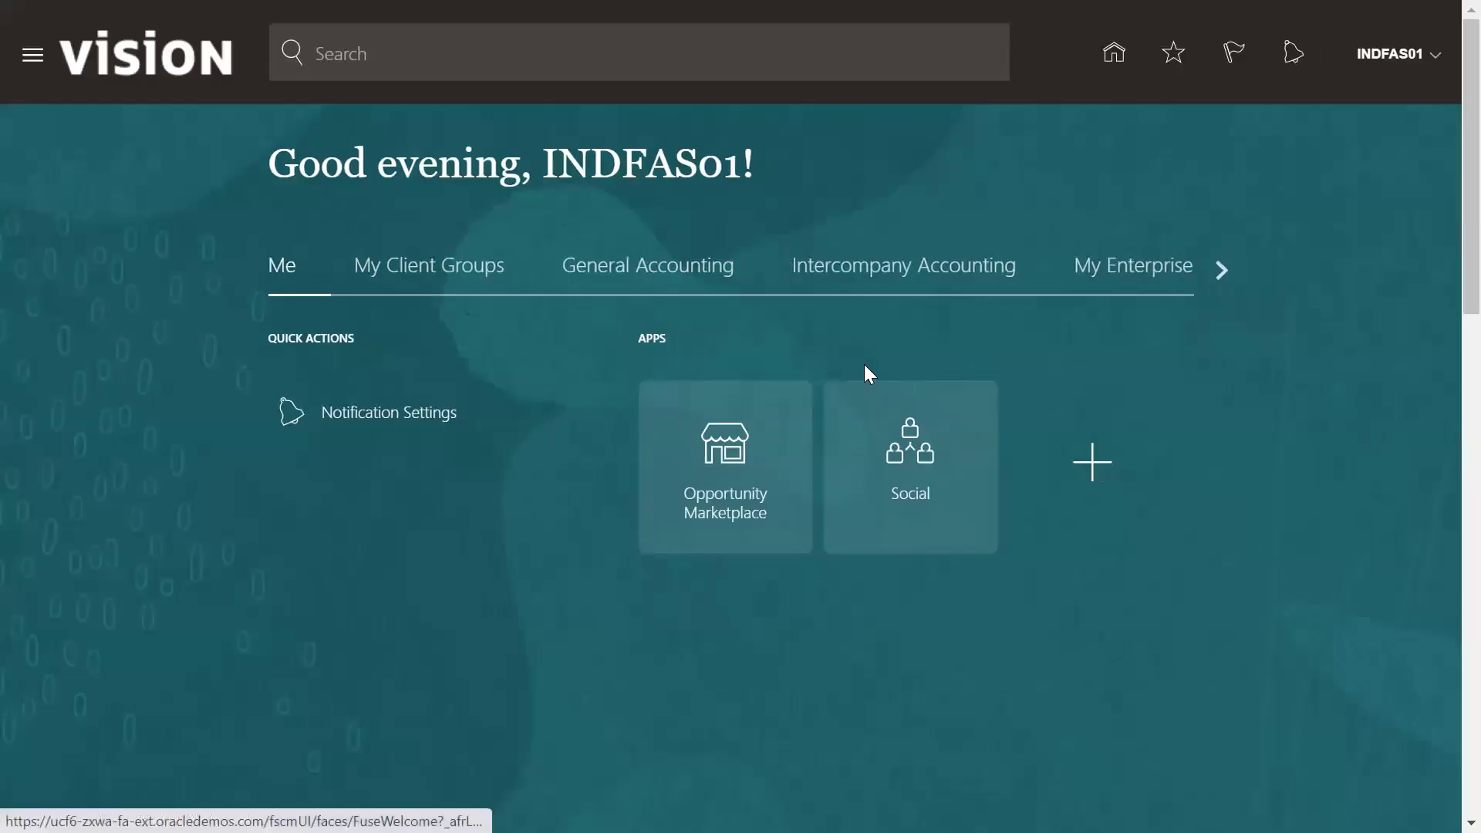
# Step: Open Journals under General Accounting and go to the Manage Journals task
pyautogui.click(600, 276)
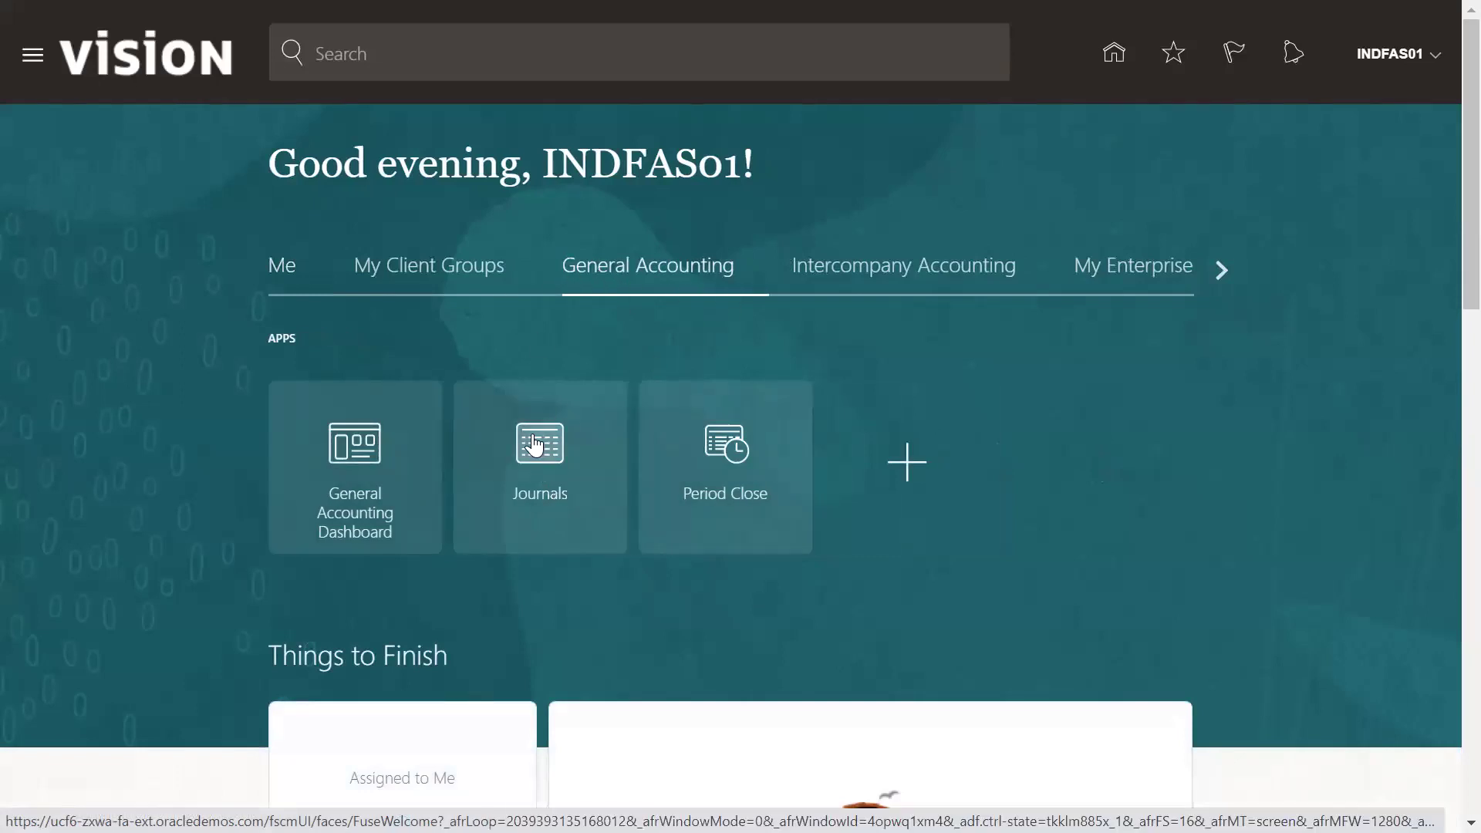
pyautogui.click(533, 446)
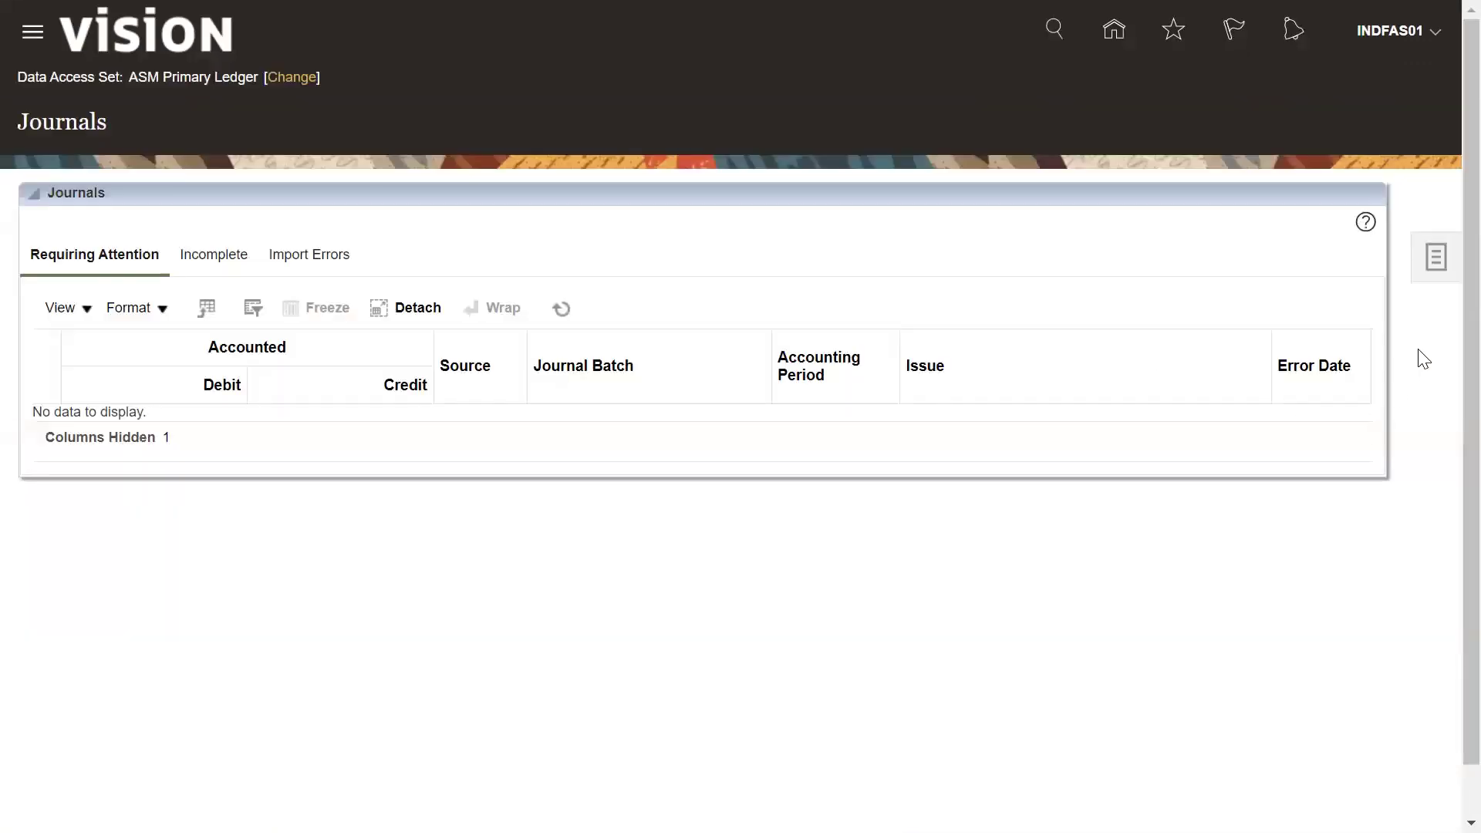
pyautogui.click(1437, 265)
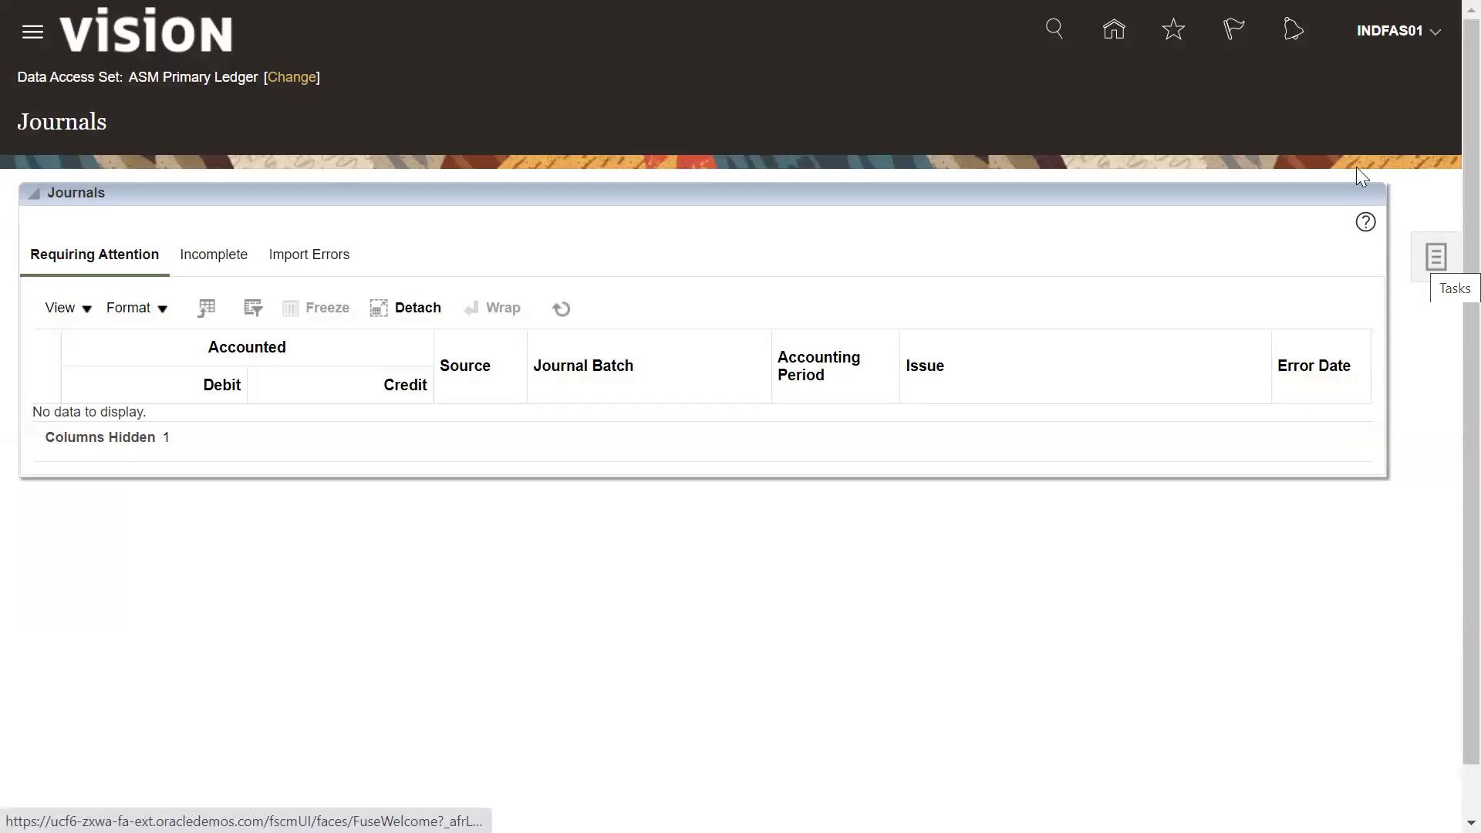
pyautogui.click(1315, 107)
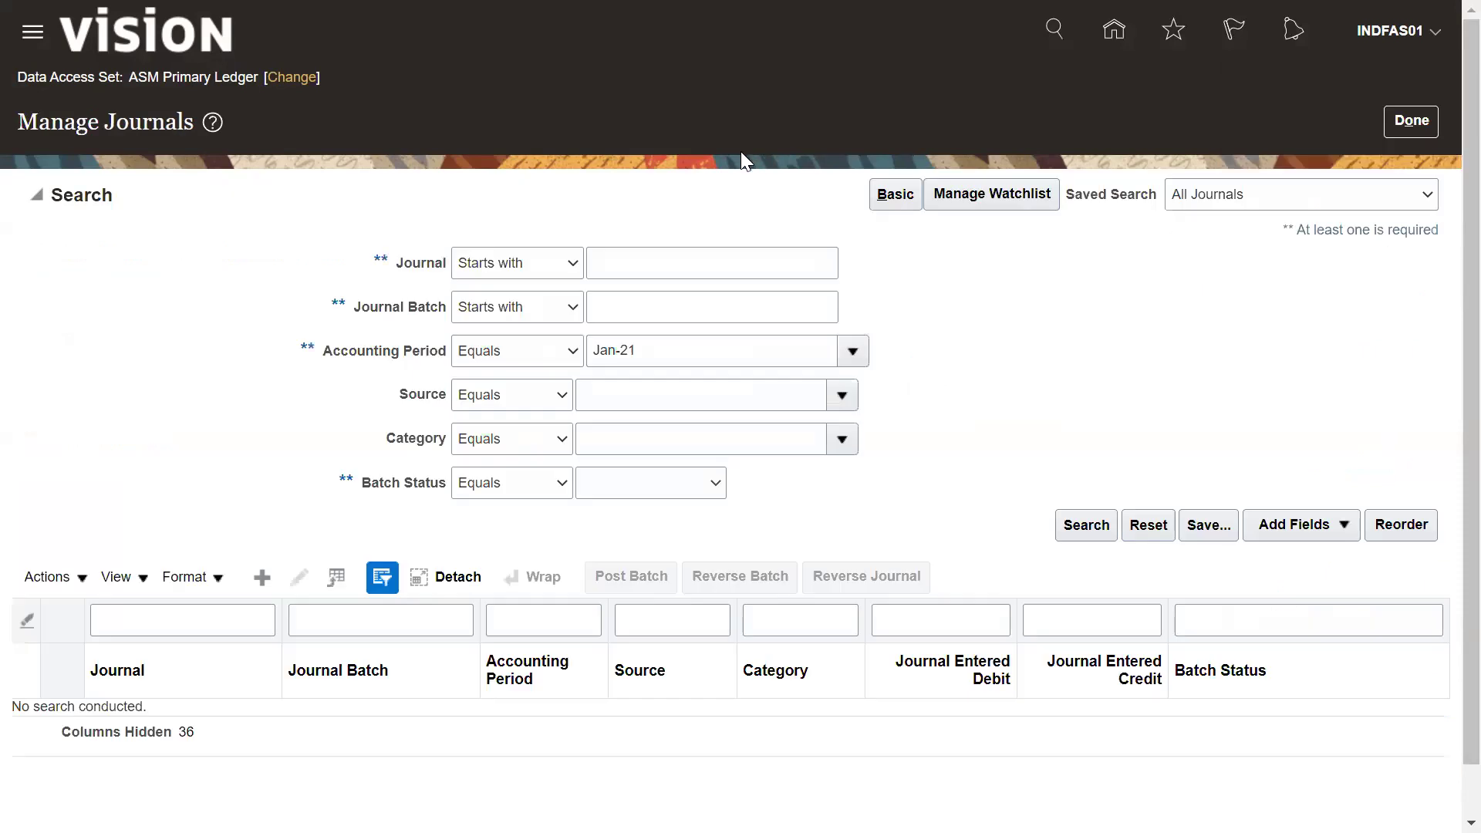
# Step: Search all journals for accounting period Jan-21 and check the batch status of ASM Journal Batch
pyautogui.click(645, 267)
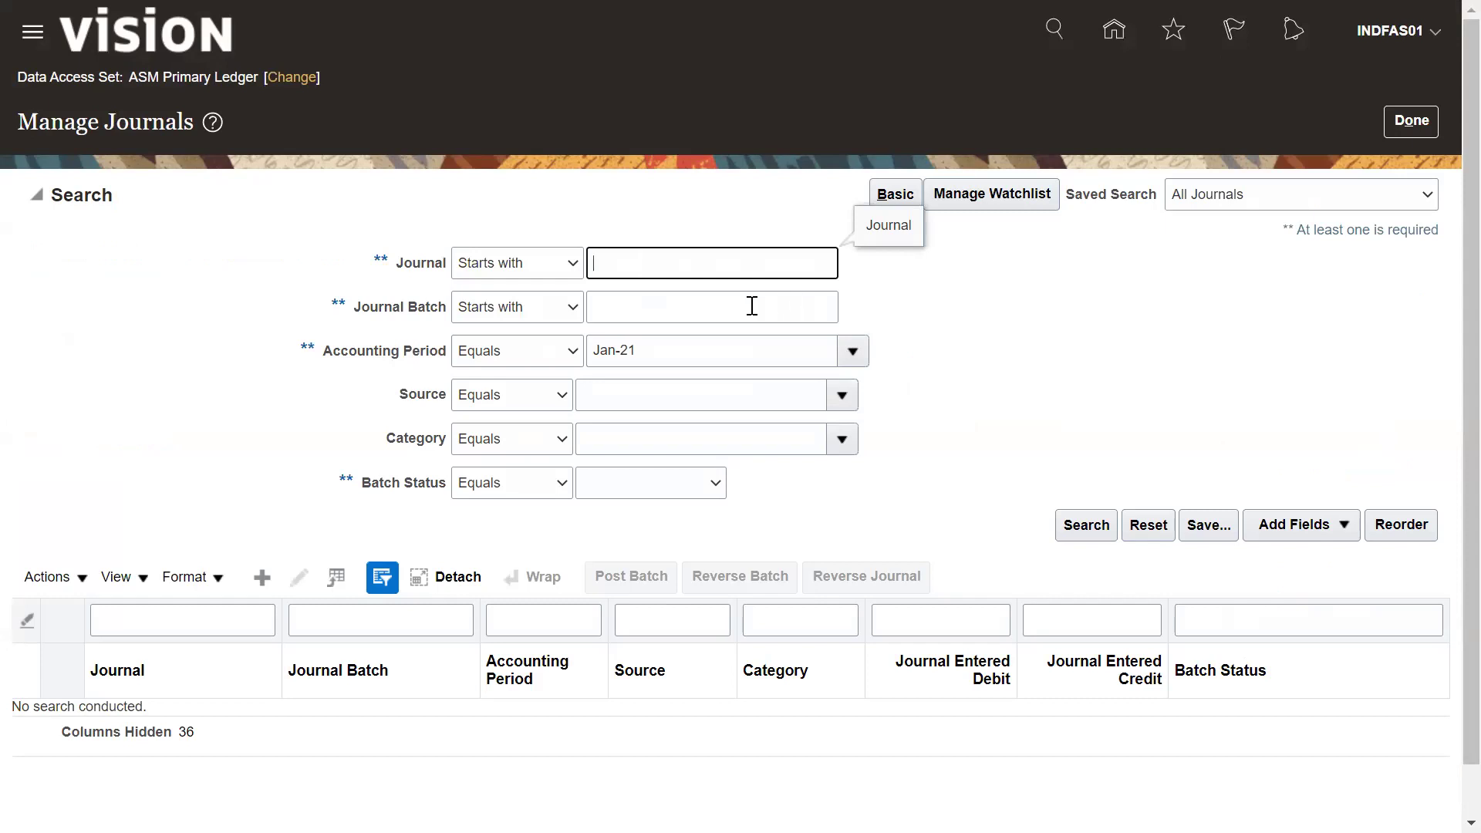
pyautogui.click(1082, 527)
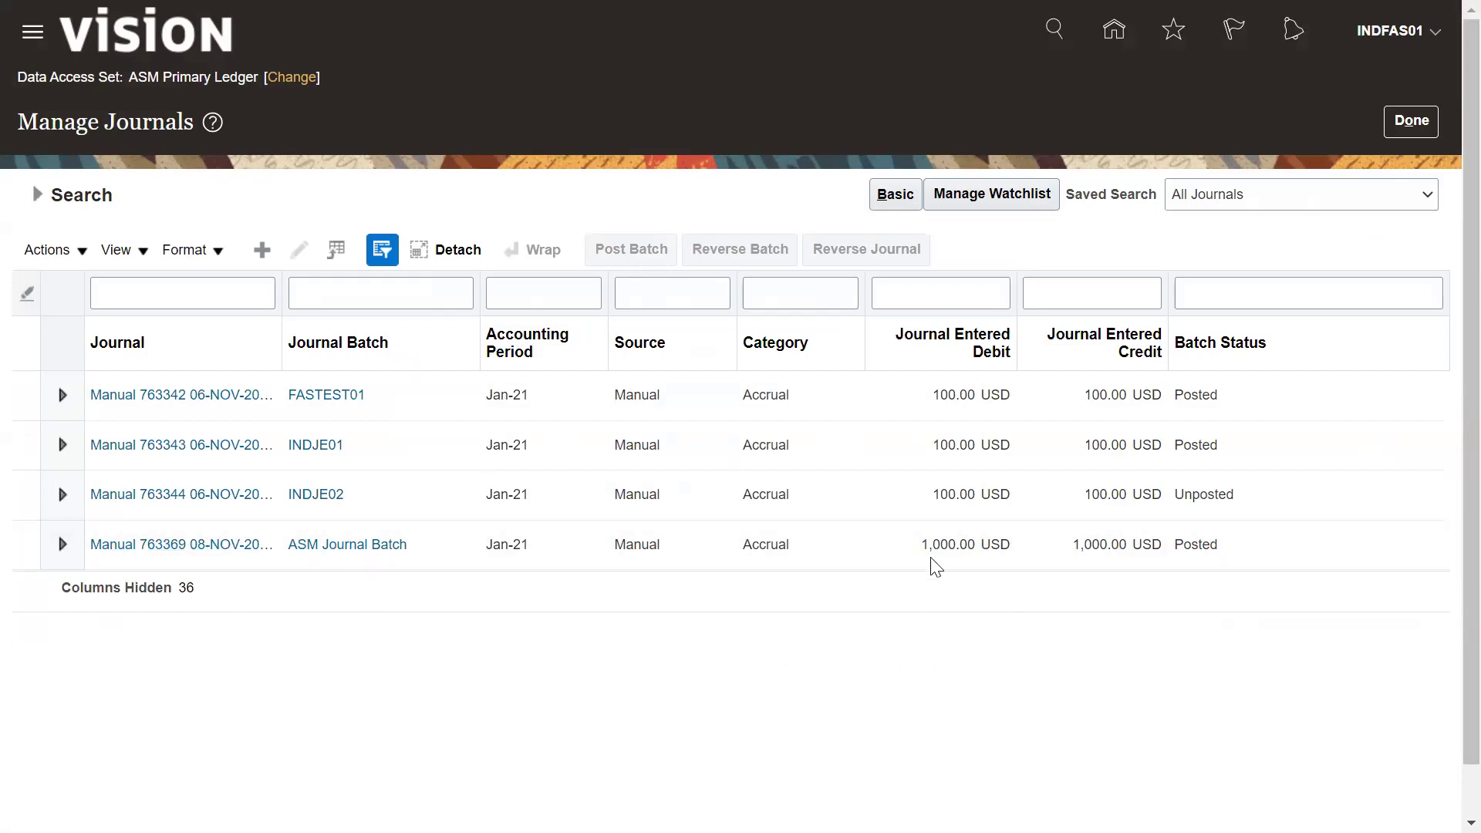
pyautogui.doubleClick(1200, 545)
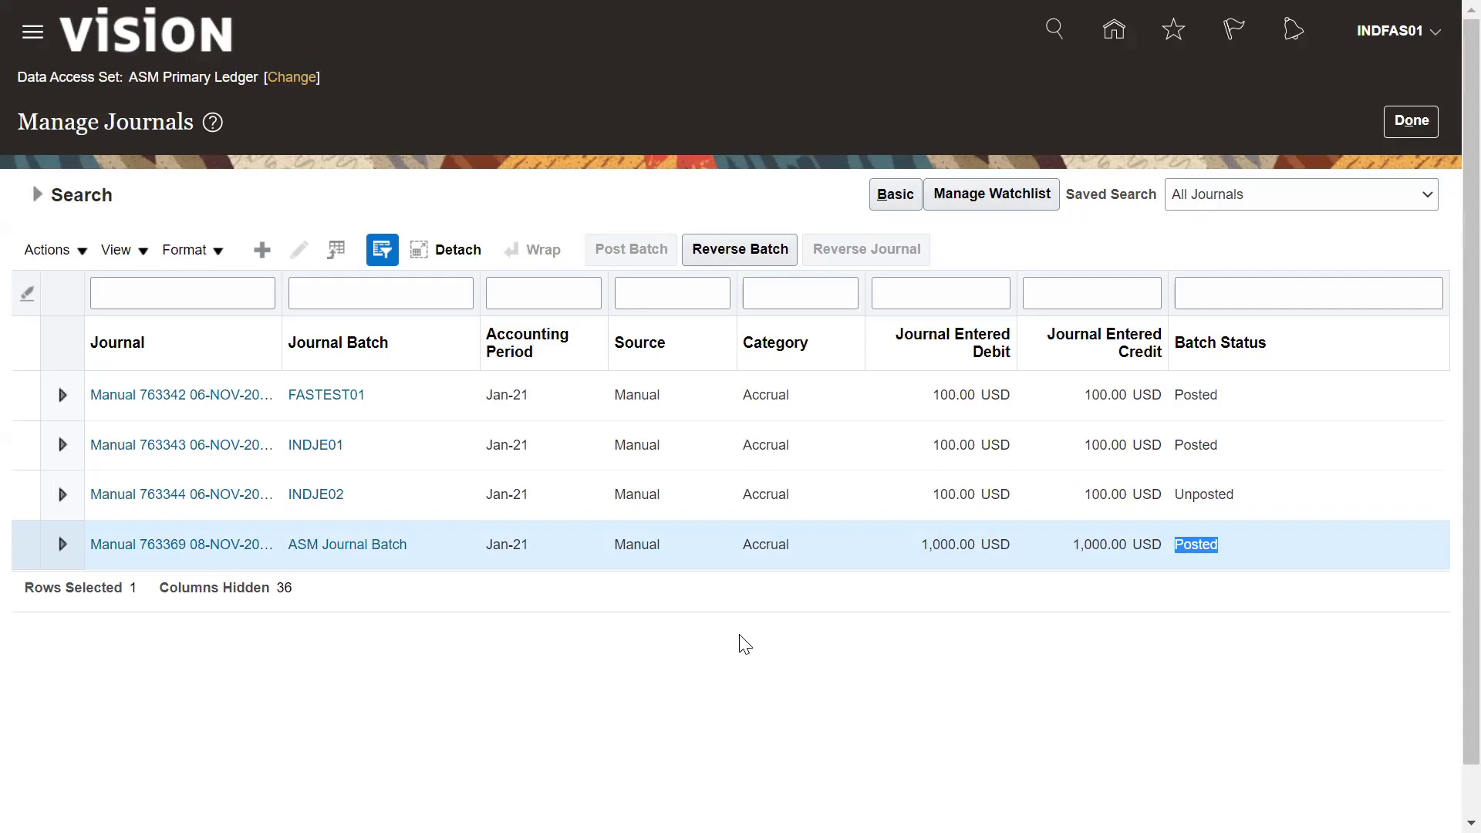
# Step: Open the manual journal in ASM Journal Batch and review its header details and journal lines
pyautogui.click(199, 545)
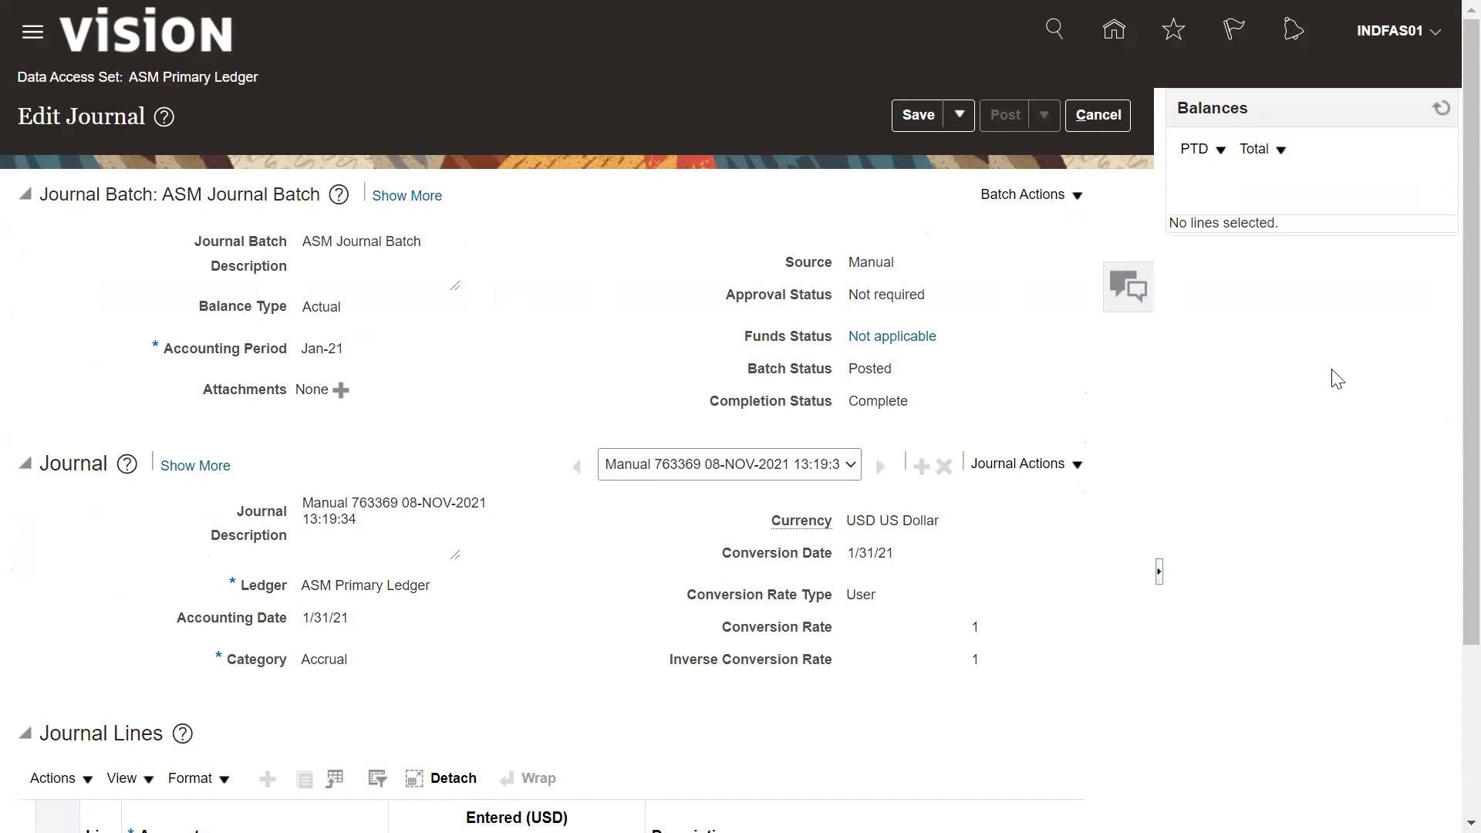
pyautogui.scroll(-3, 495, 390)
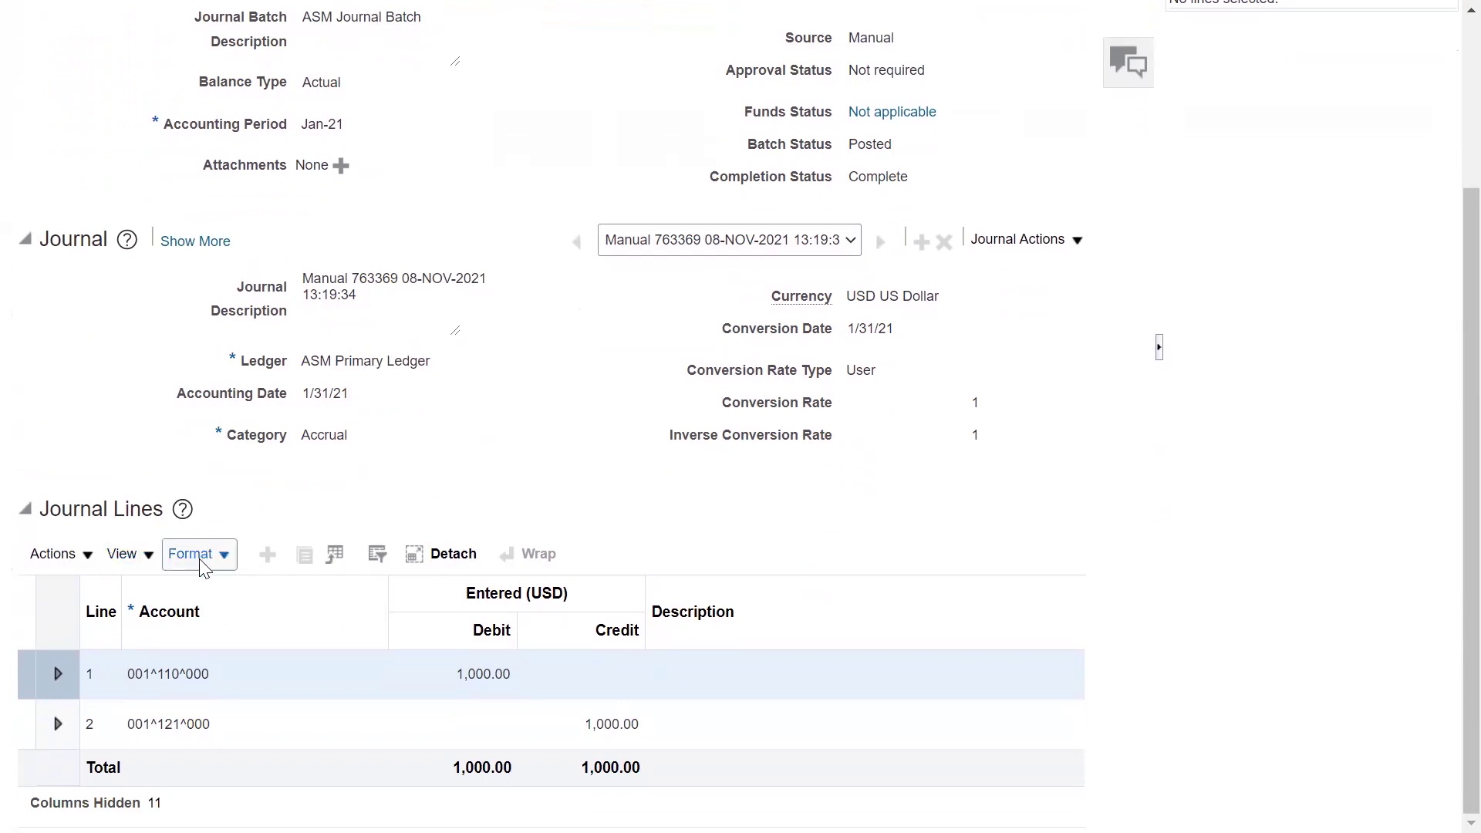
pyautogui.click(81, 568)
pyautogui.scroll(3, 1450, 330)
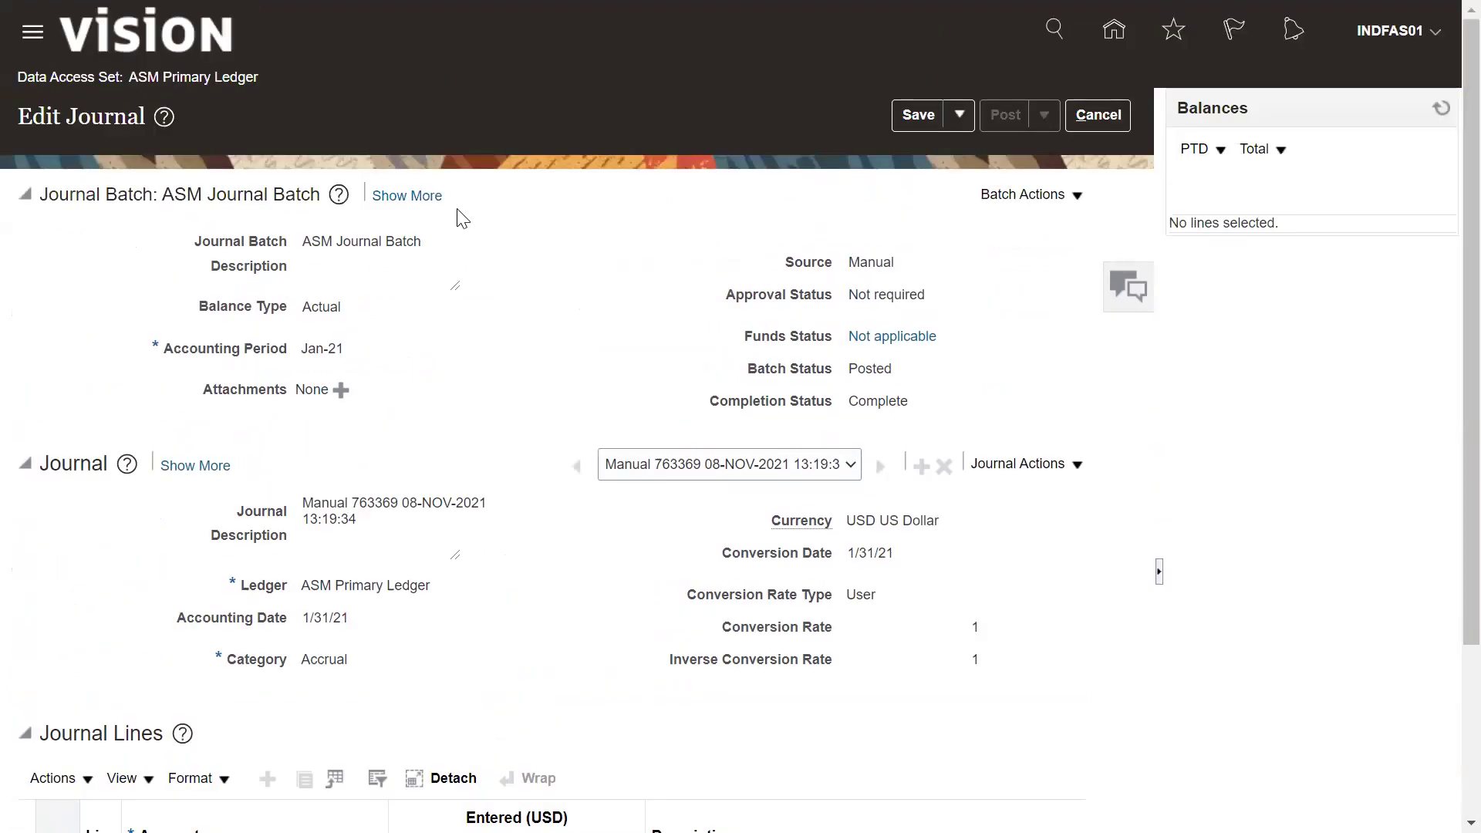
# Step: Expand the additional details of ASM Journal Batch and its manual journal, and review the journal name, header details and lines
pyautogui.click(415, 198)
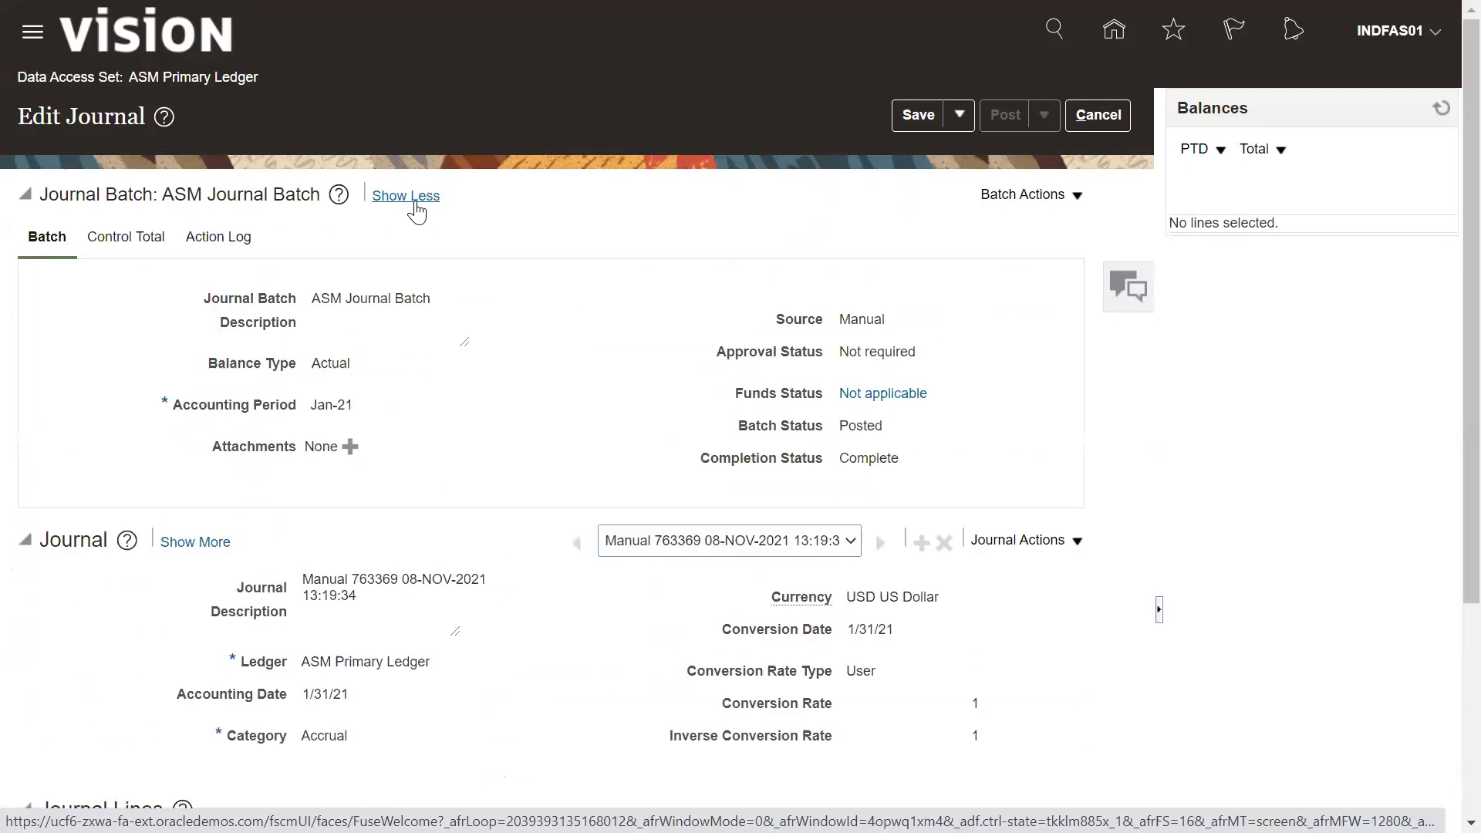
pyautogui.scroll(-3, 483, 387)
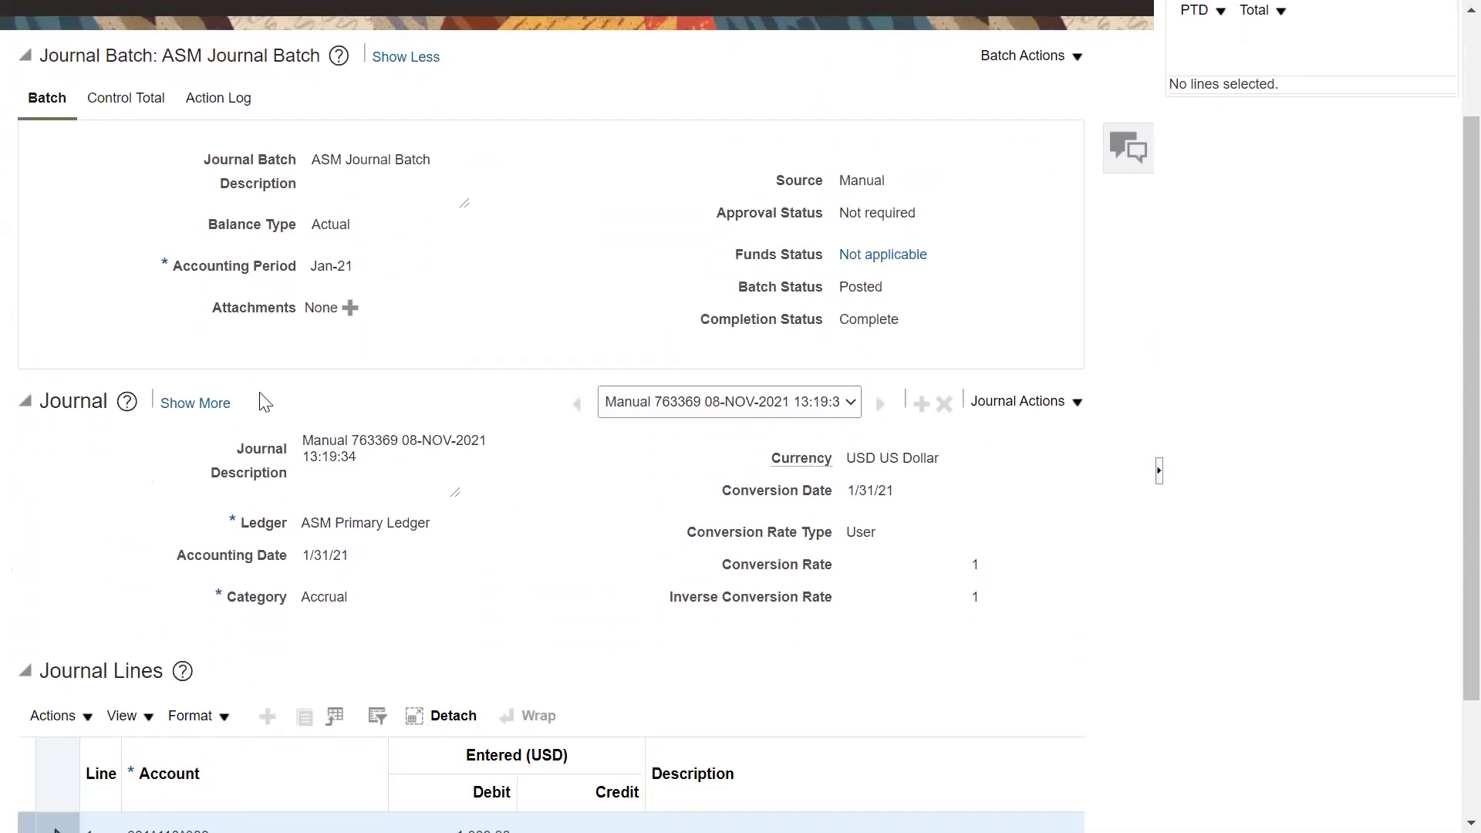
pyautogui.click(197, 403)
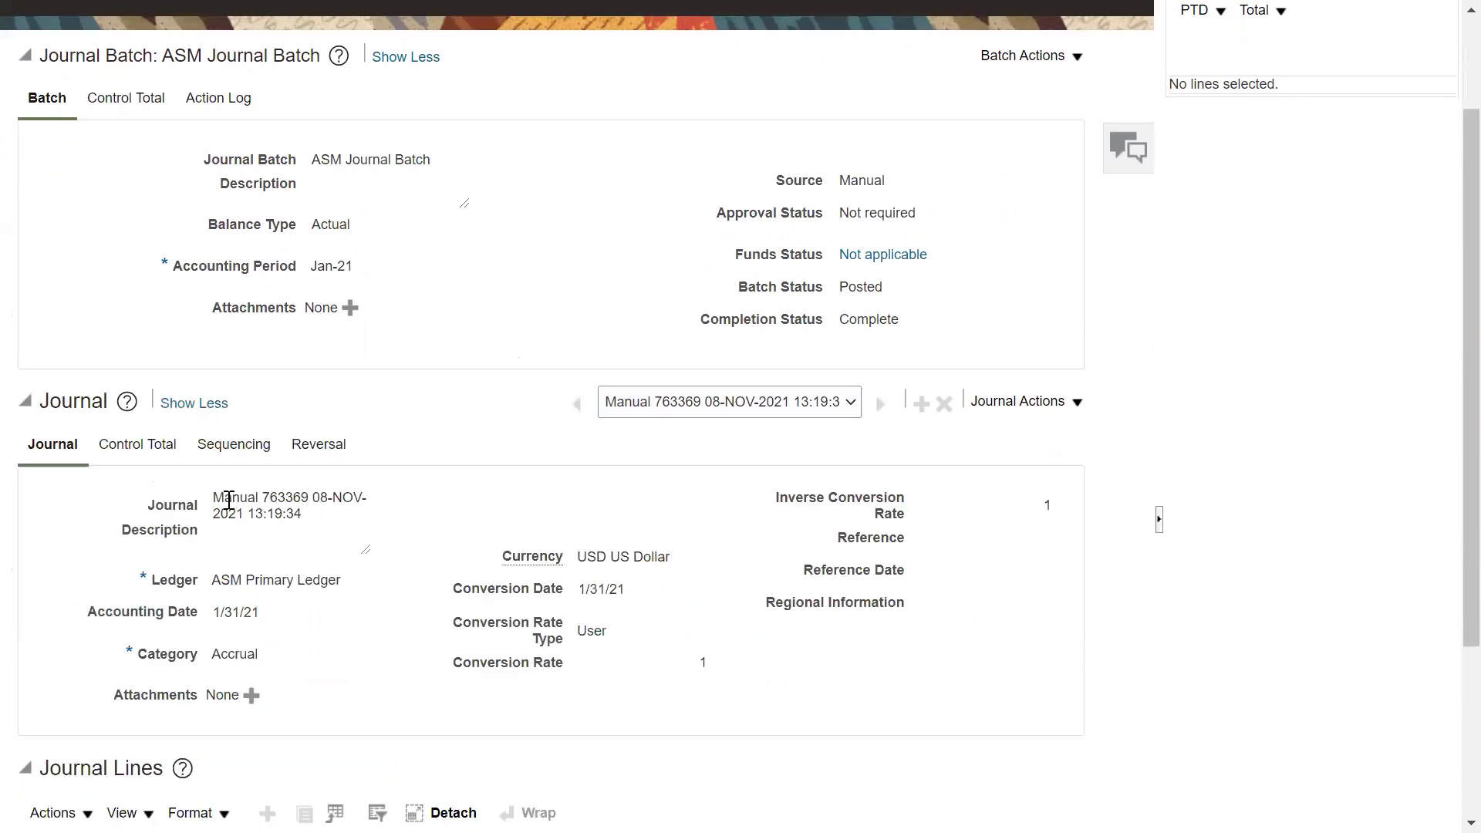
pyautogui.moveTo(213, 500); pyautogui.dragTo(301, 513)
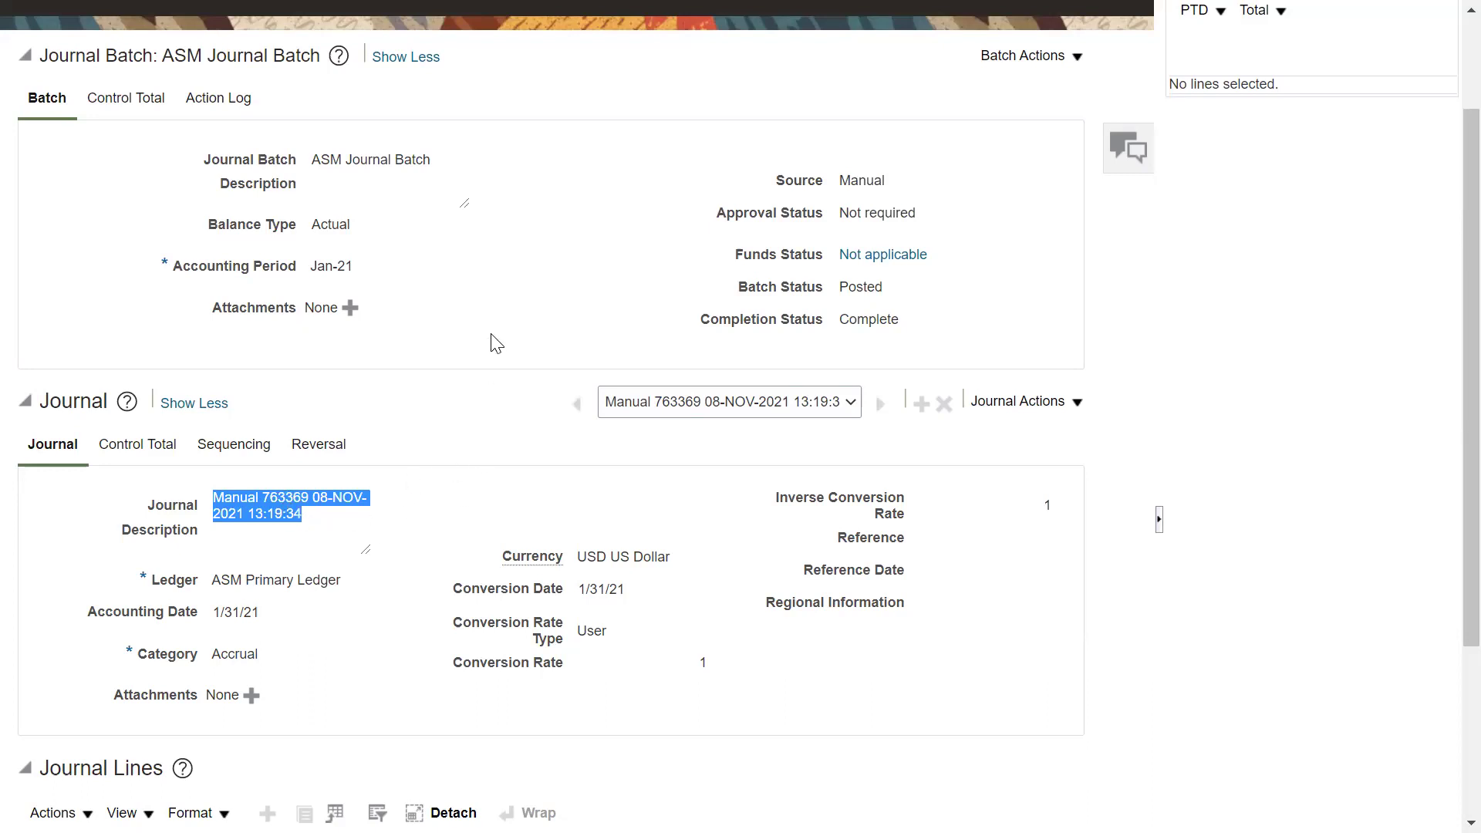
pyautogui.click(526, 330)
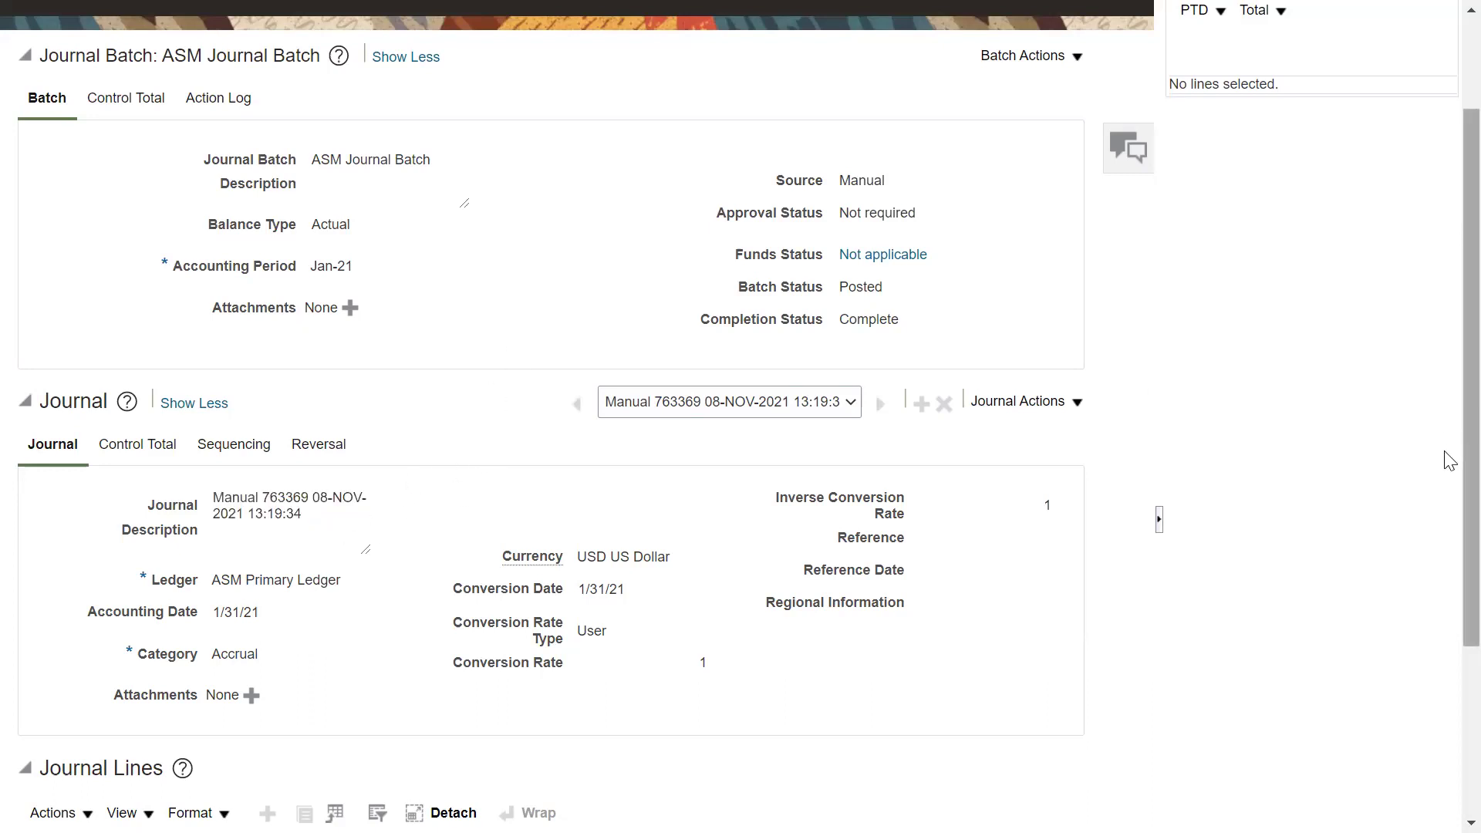
pyautogui.scroll(2, 1445, 456)
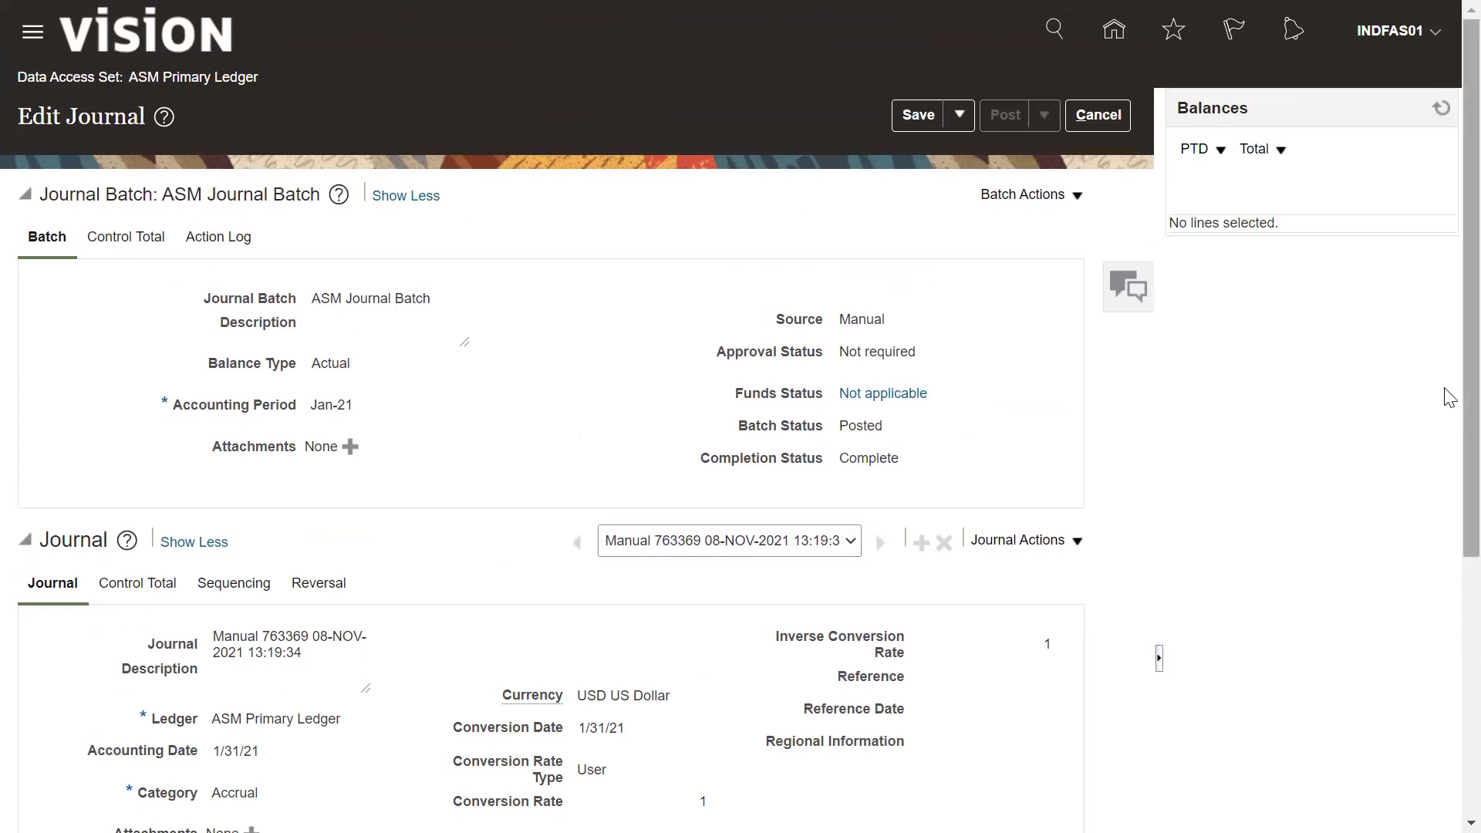
pyautogui.scroll(-5, 1449, 397)
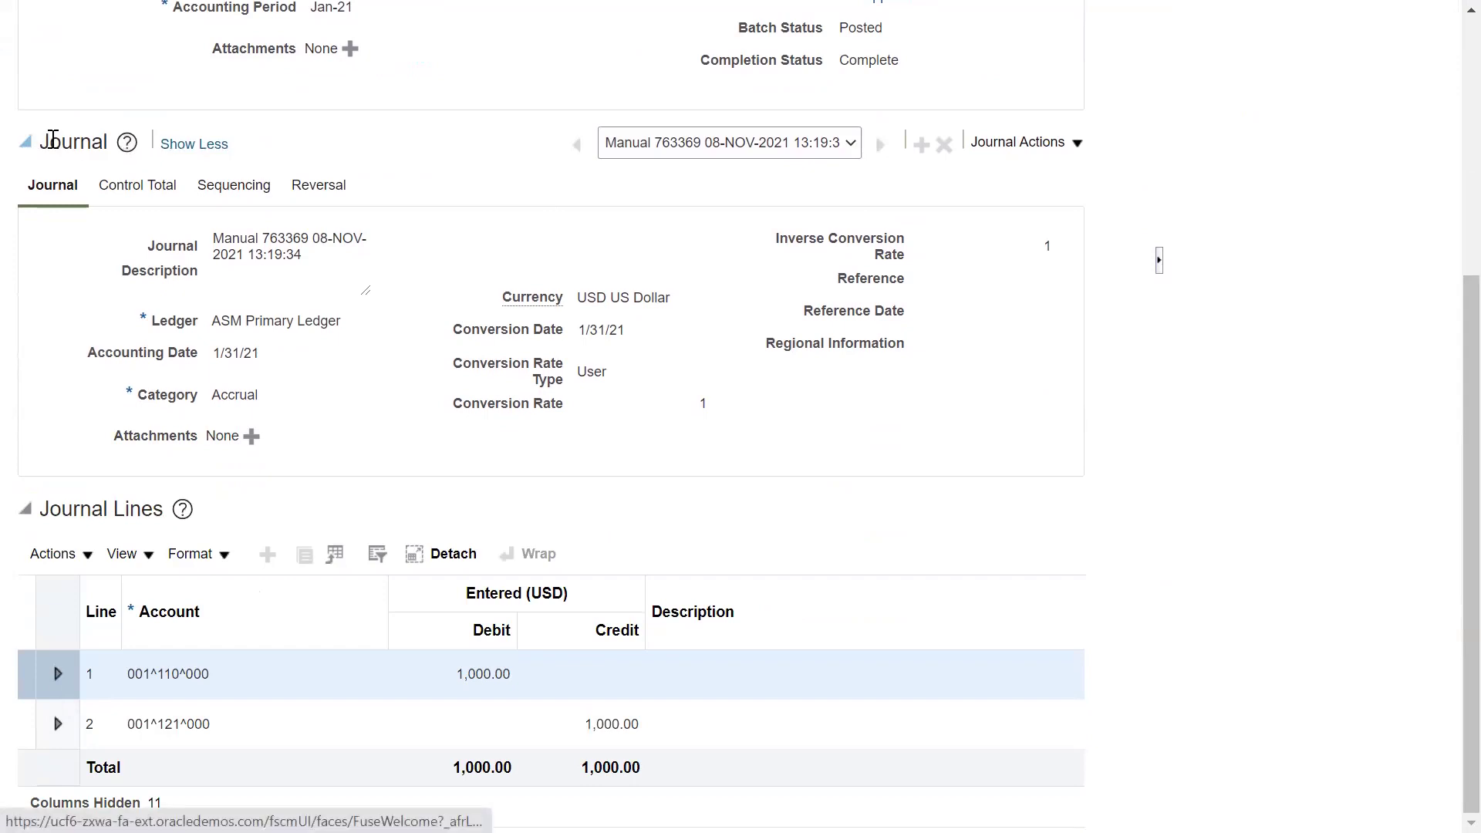
pyautogui.click(196, 145)
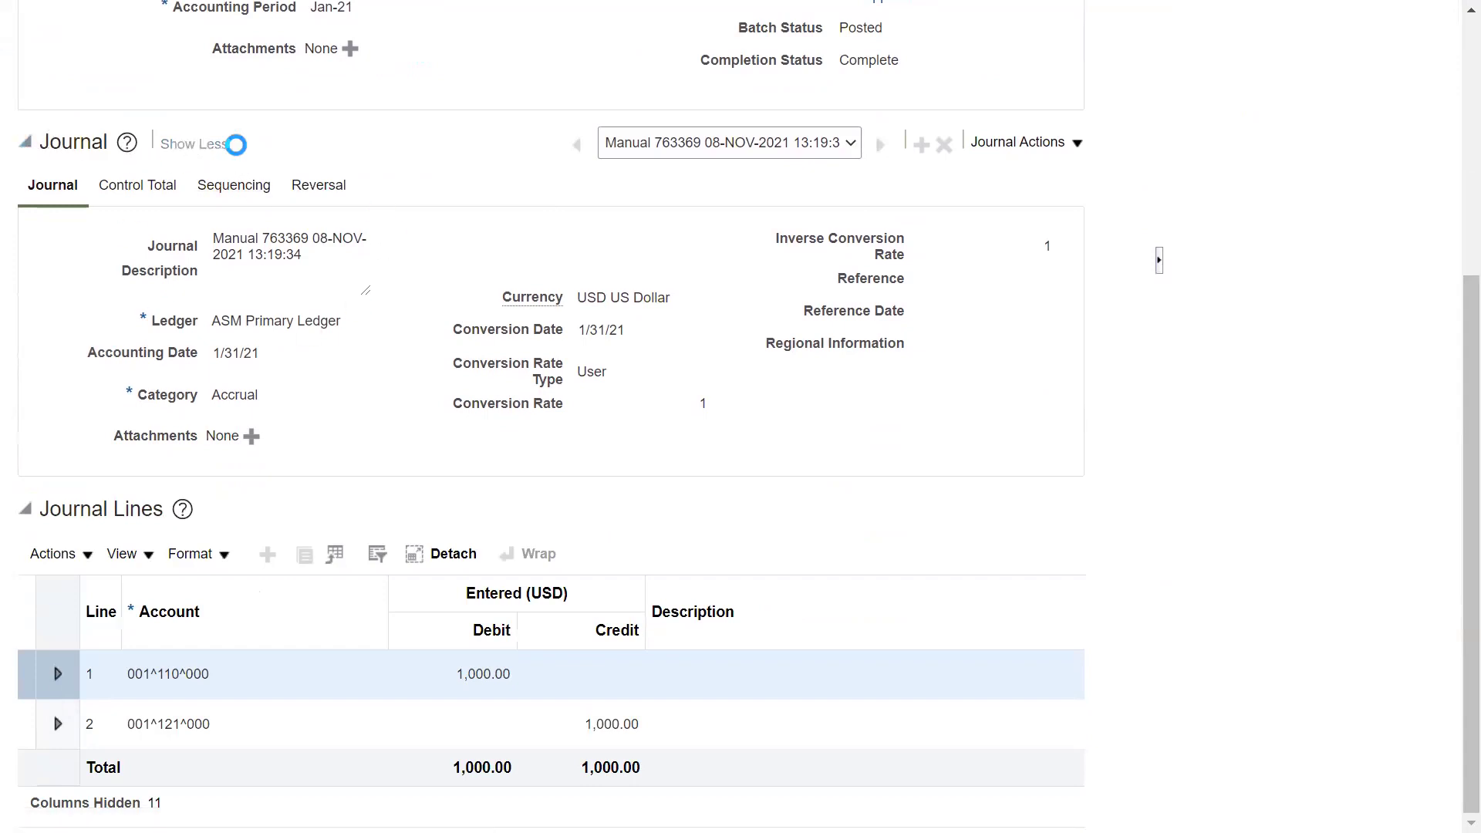
pyautogui.click(193, 239)
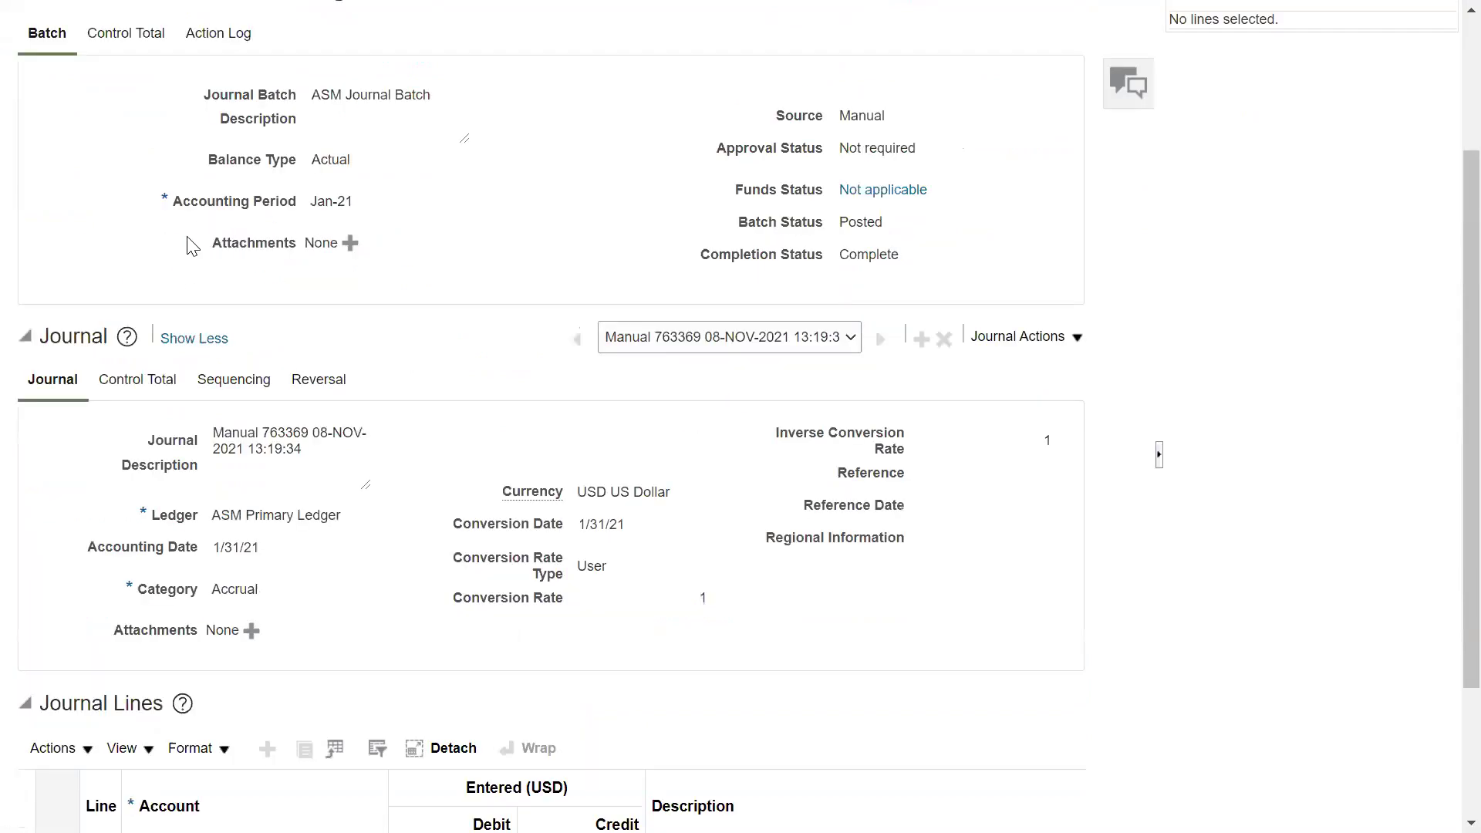
# Step: Set the journal's reversal period to Jan-21 in its reversal details and check the reversal status
pyautogui.click(322, 382)
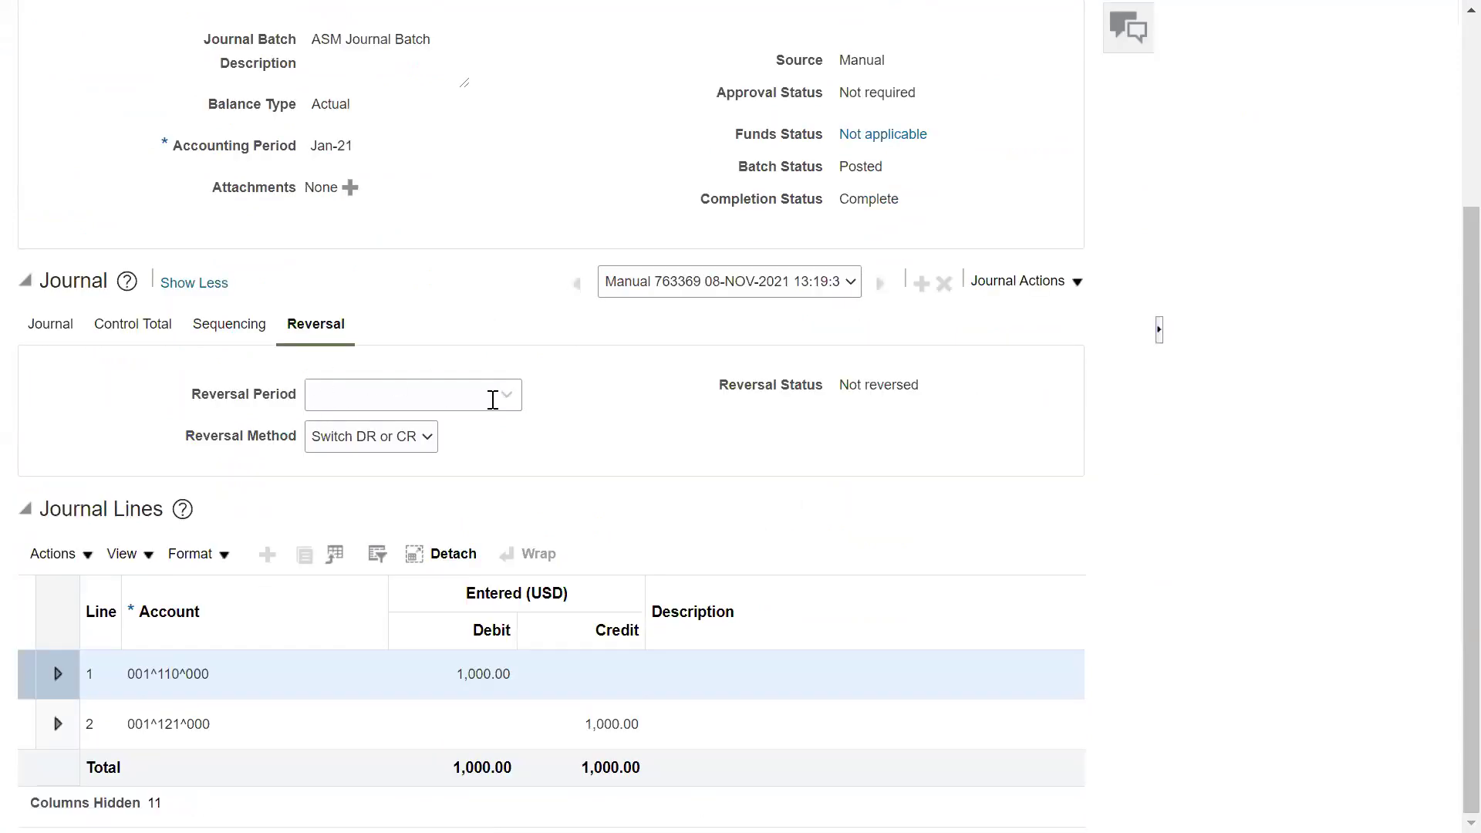
pyautogui.click(508, 398)
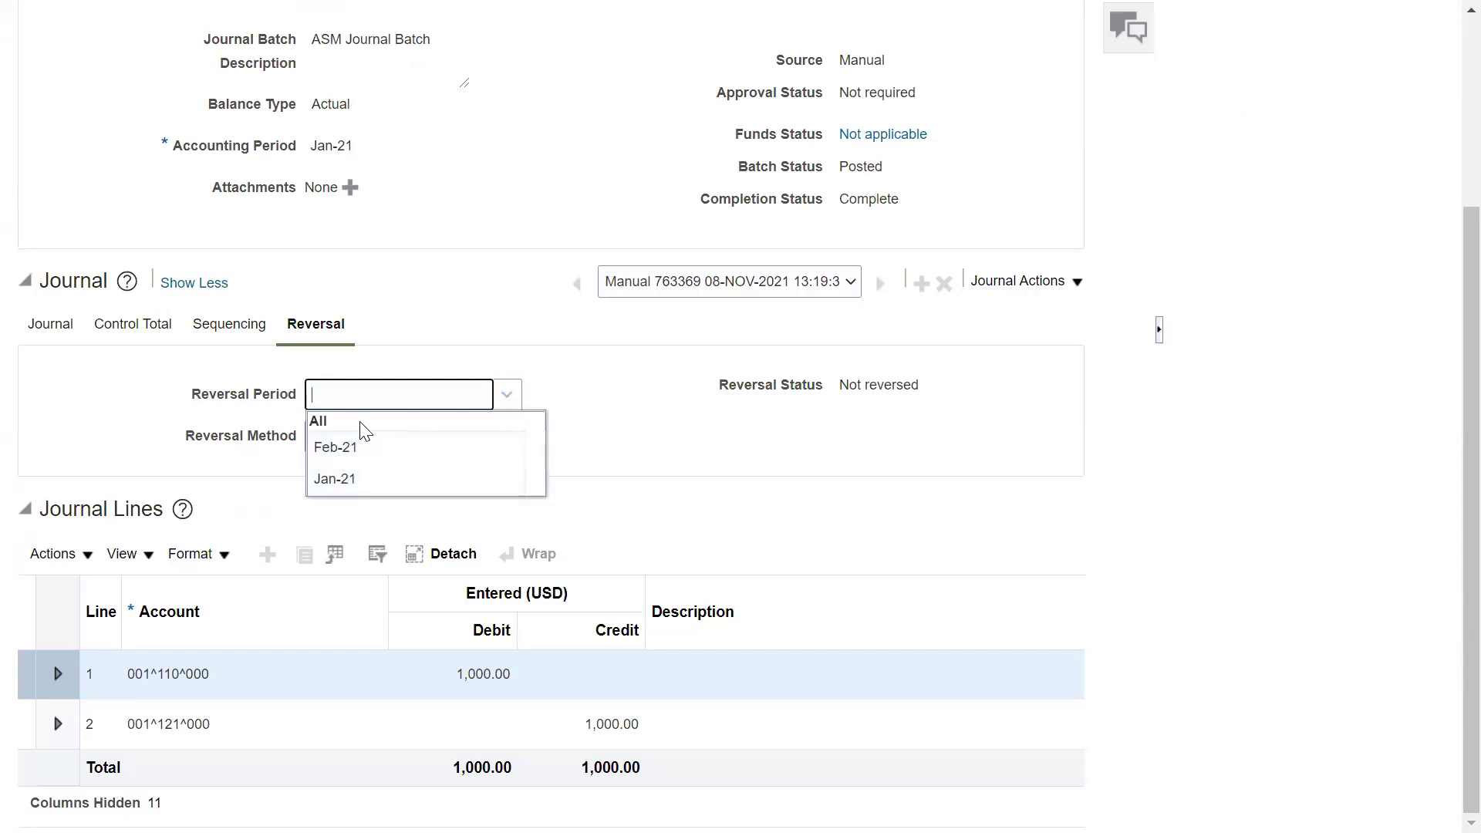
pyautogui.click(339, 489)
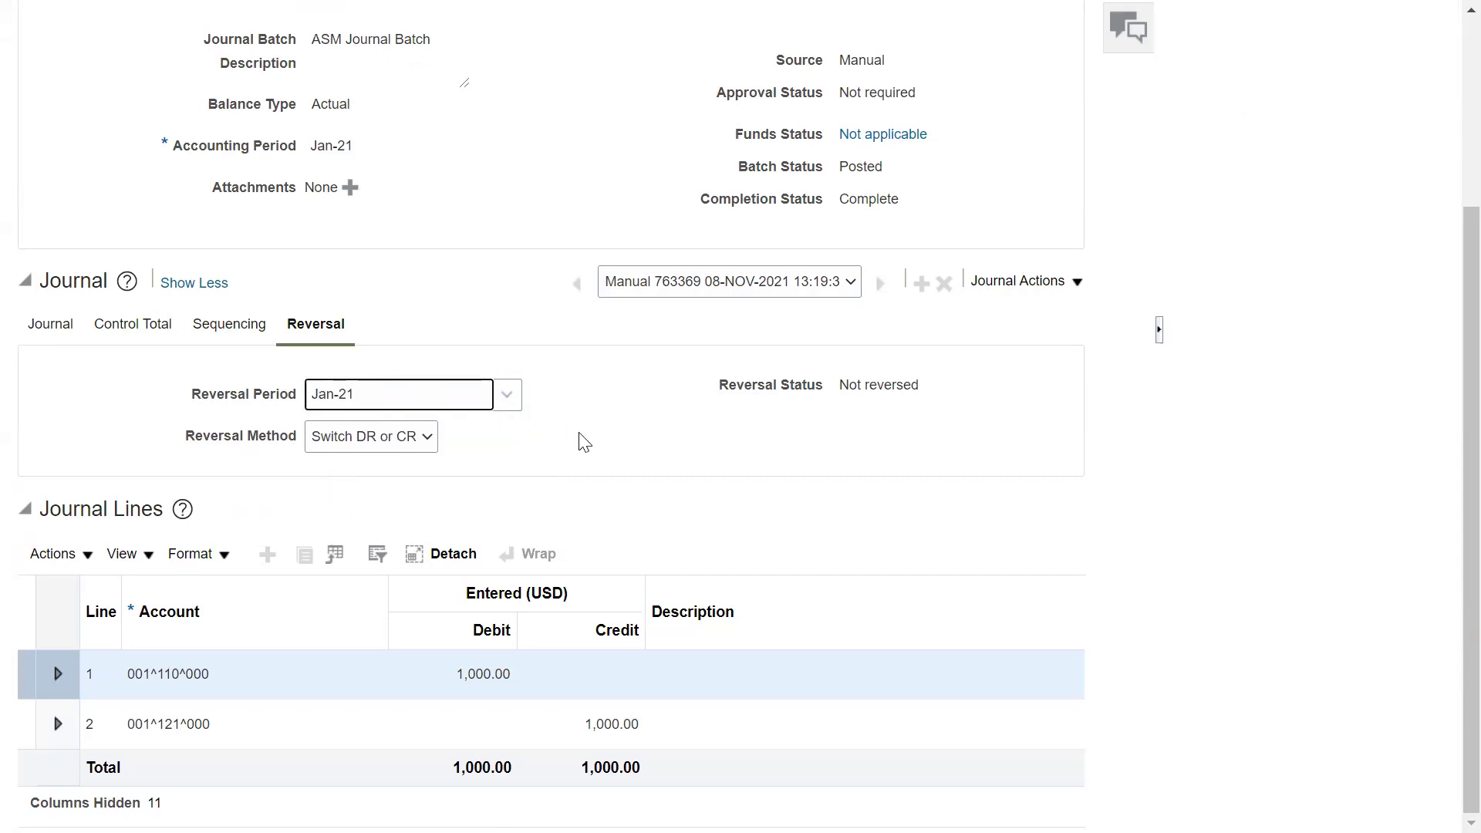
pyautogui.moveTo(728, 386); pyautogui.dragTo(833, 401)
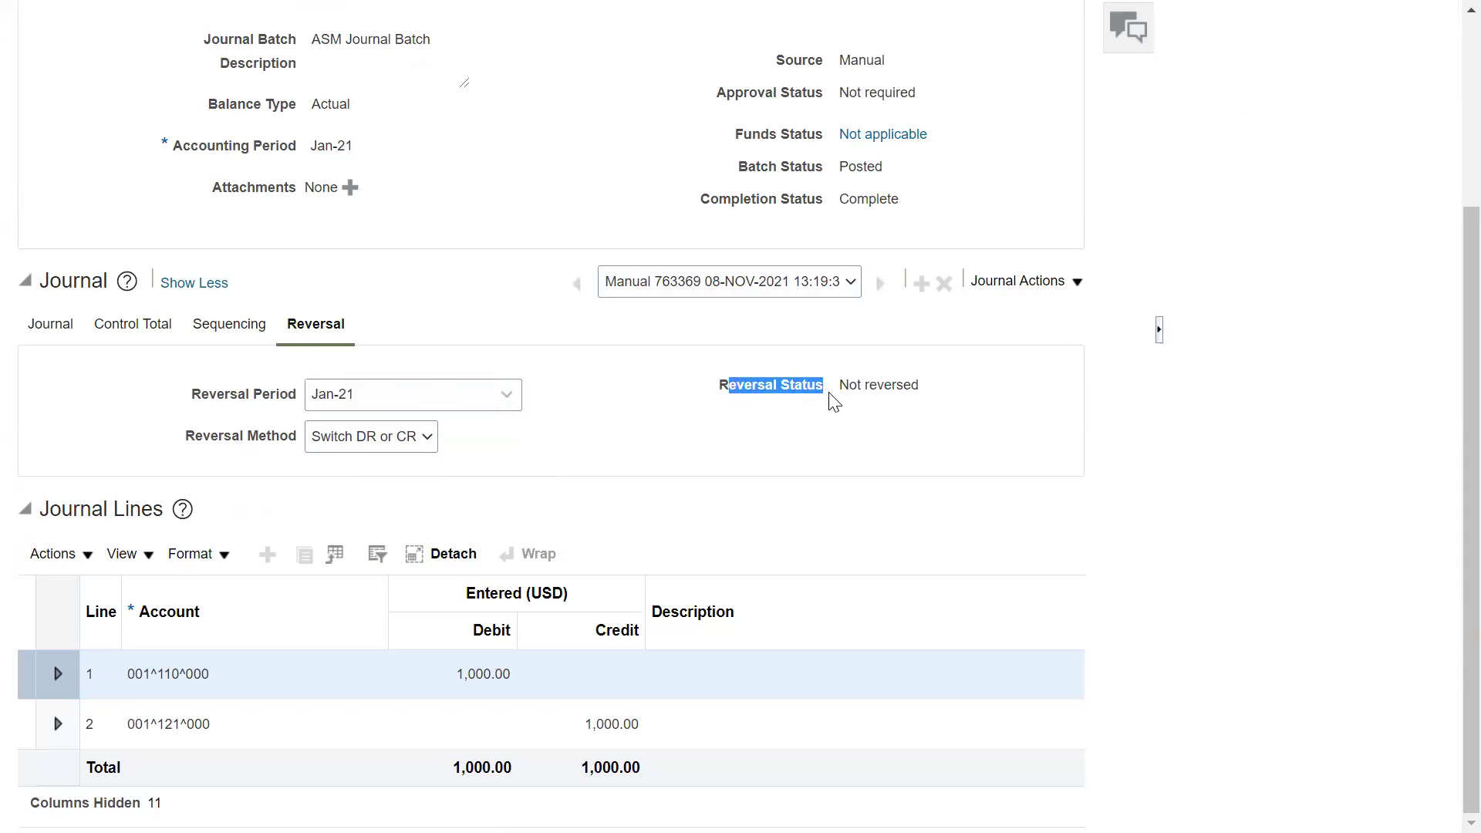
pyautogui.click(855, 389)
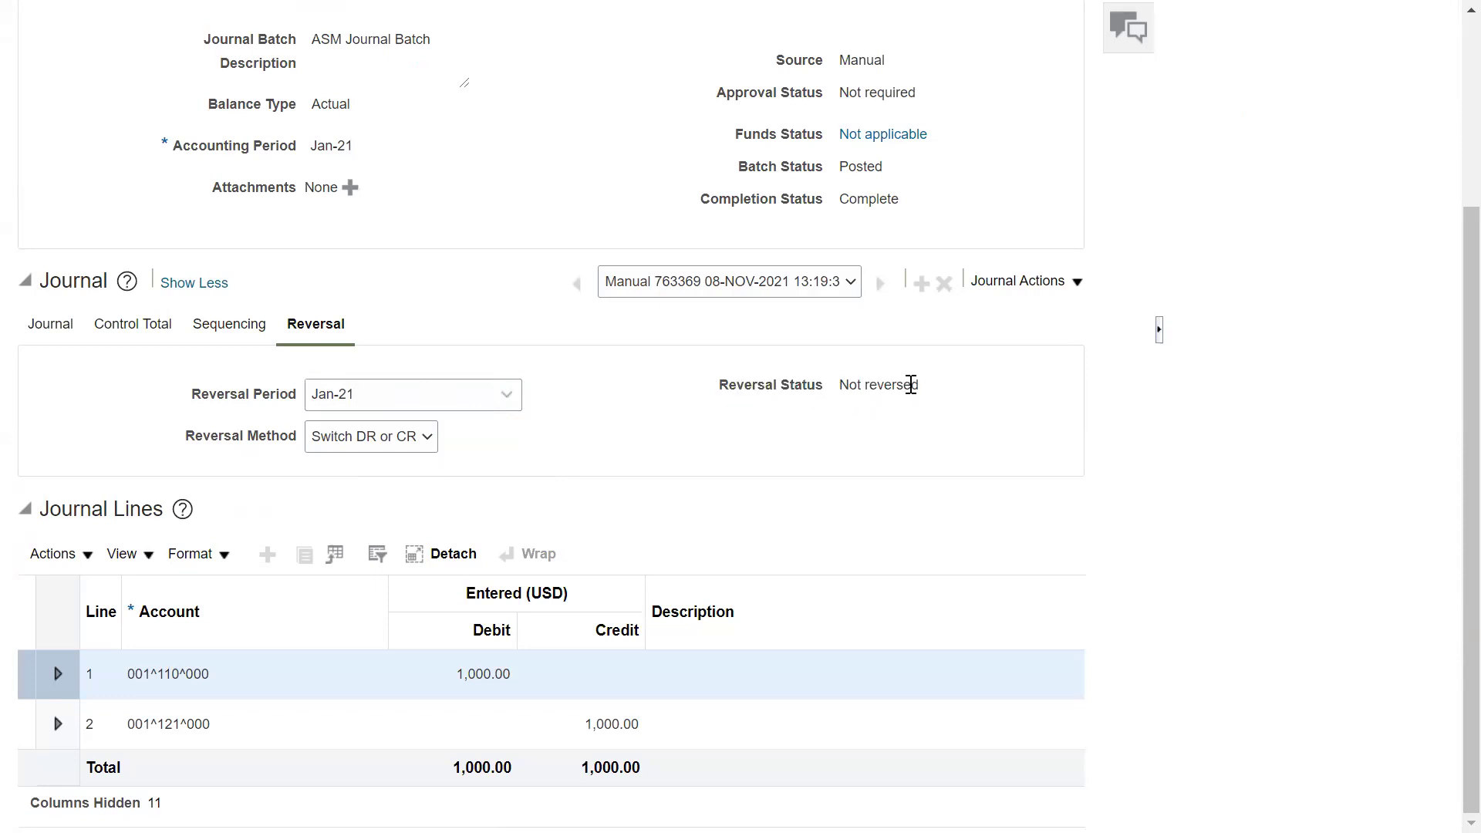
pyautogui.moveTo(840, 388); pyautogui.dragTo(925, 397)
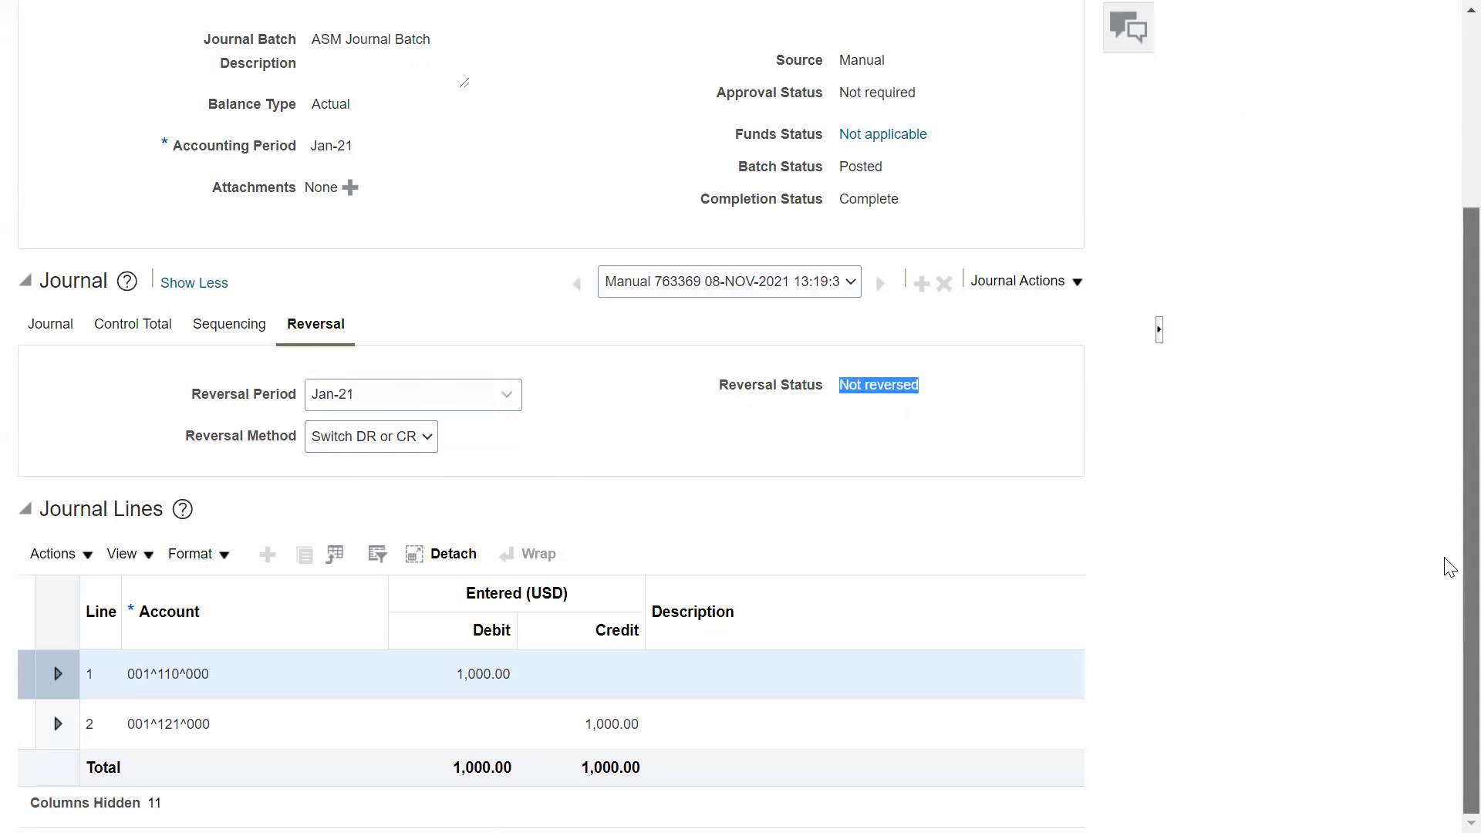
# Step: Save the journal's reversal settings
pyautogui.scroll(4, 1446, 401)
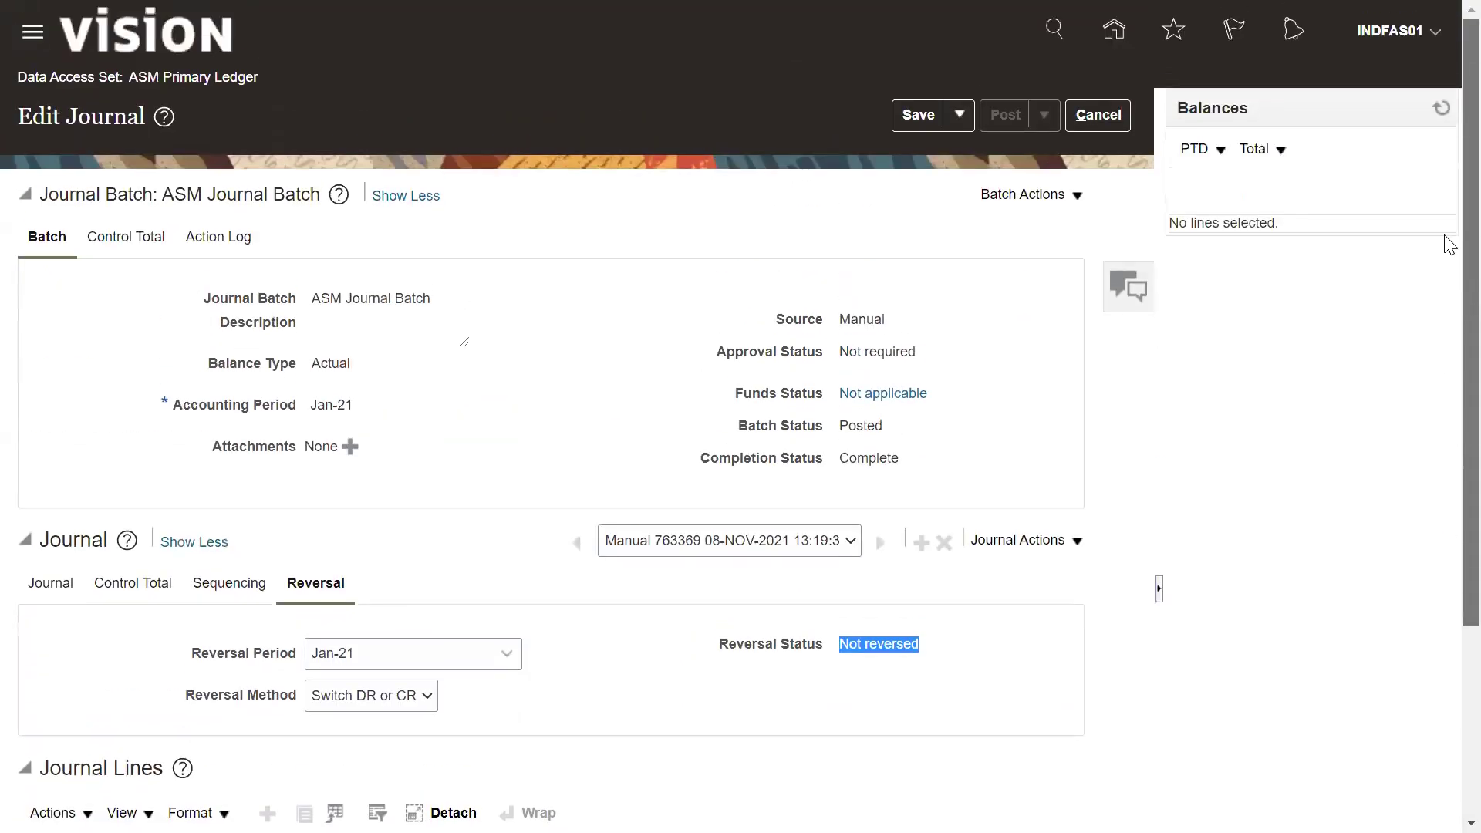
pyautogui.click(924, 112)
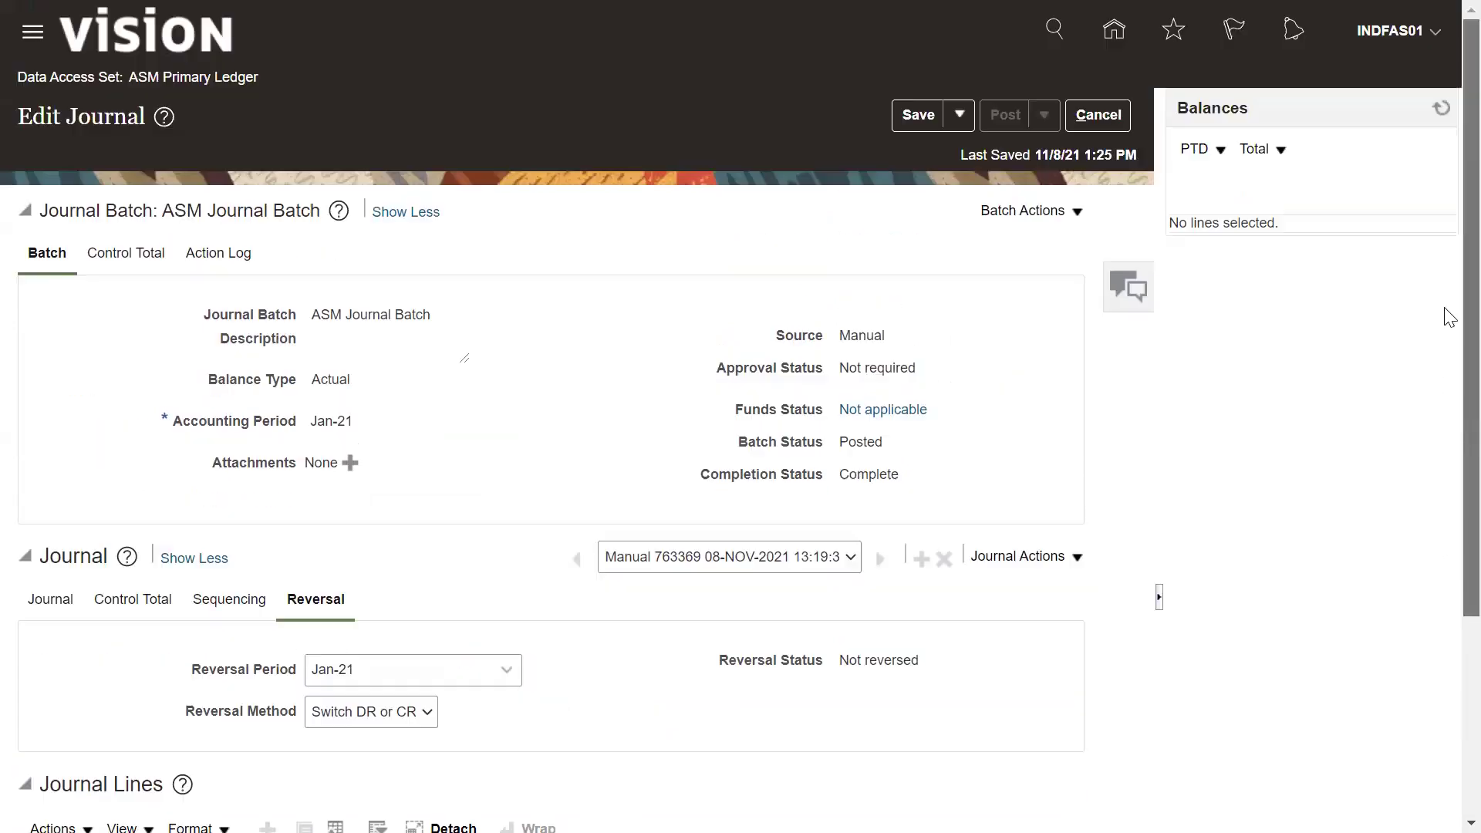
pyautogui.click(960, 115)
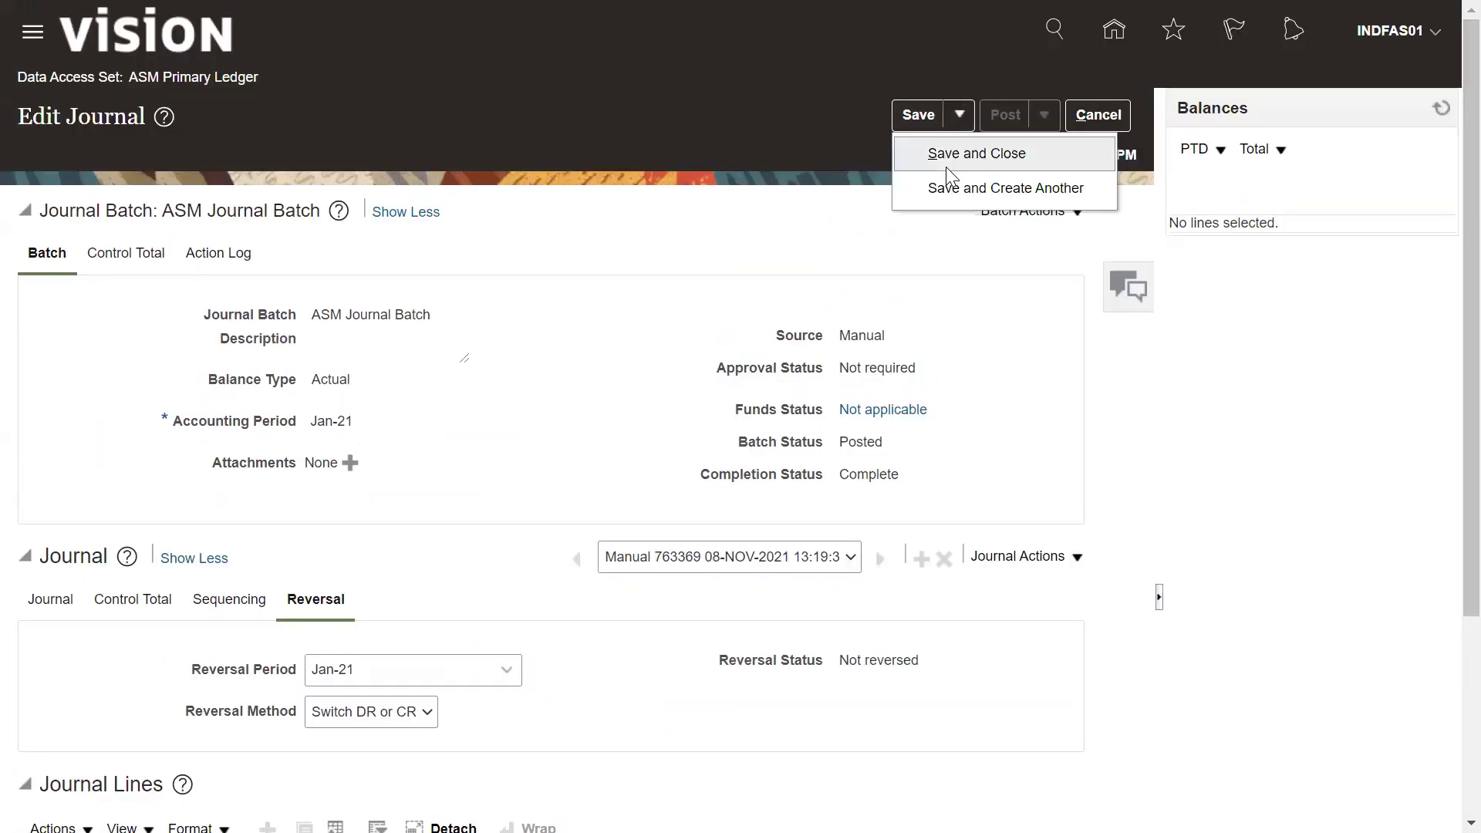
pyautogui.click(957, 289)
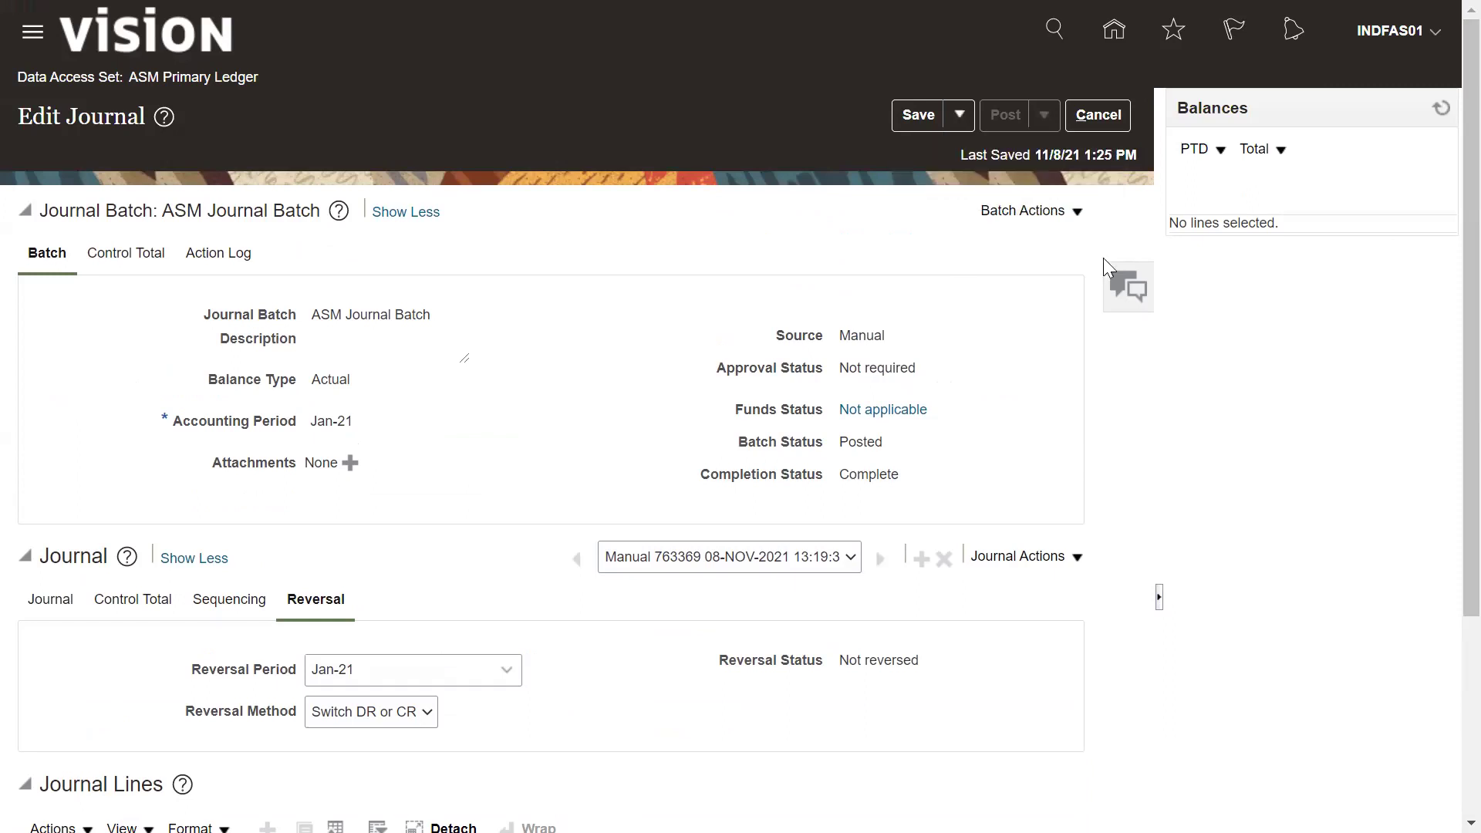
# Step: Select the batch name, leave the journal editor and reopen the Manage Journals task from the Journals work area
pyautogui.moveTo(316, 317); pyautogui.dragTo(446, 330)
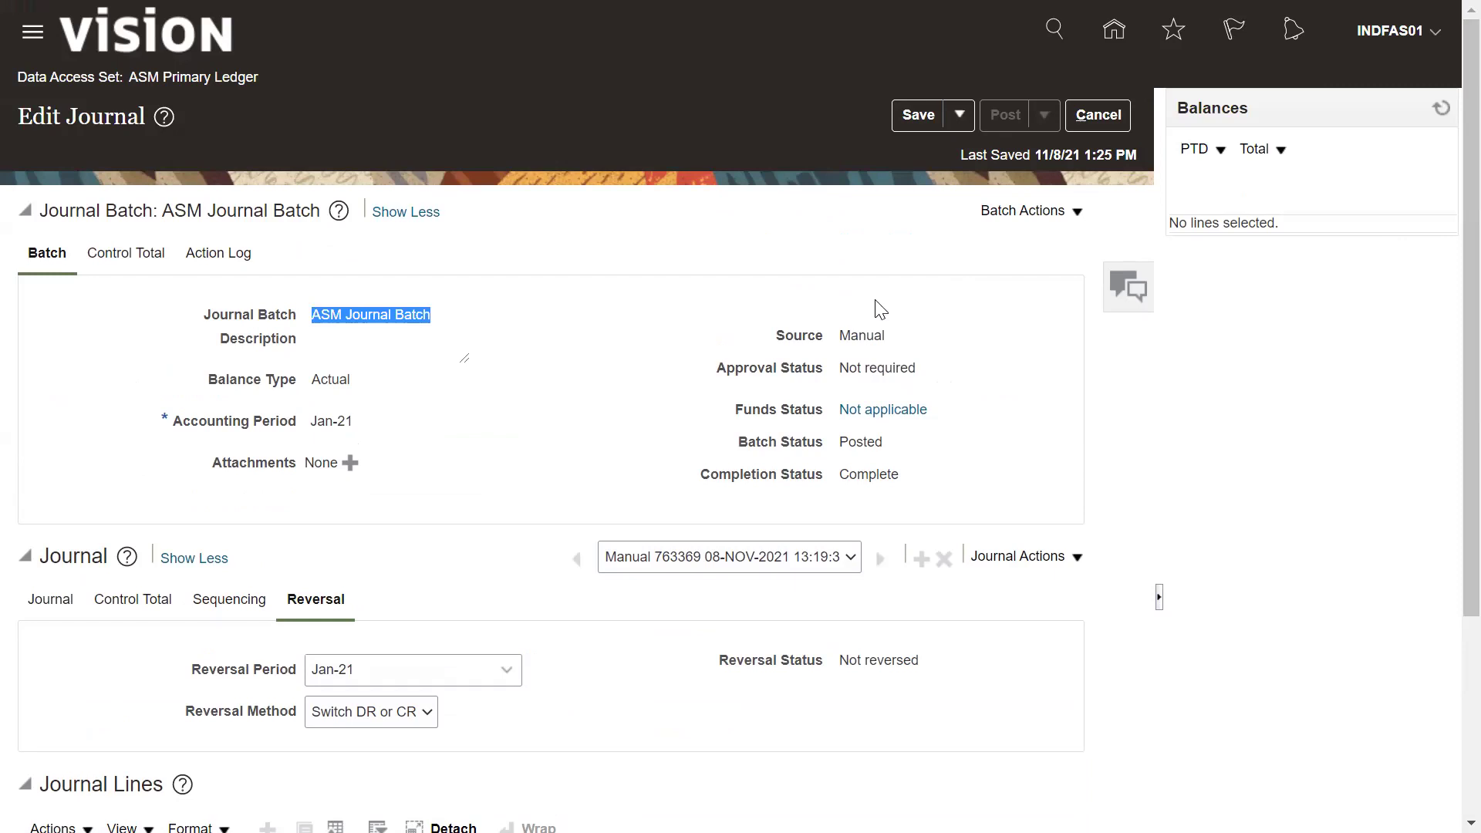
pyautogui.click(1089, 116)
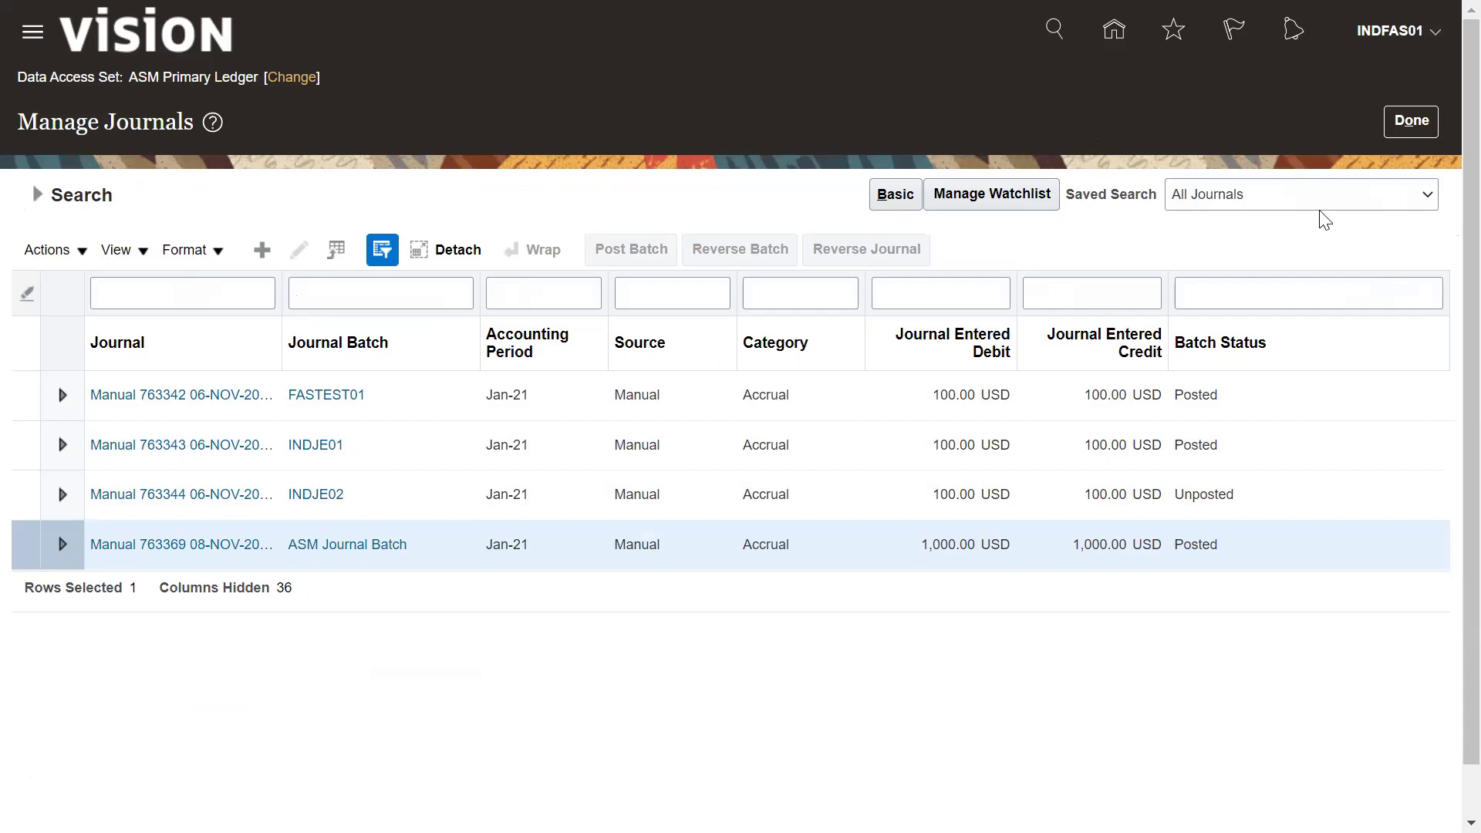
pyautogui.click(1409, 120)
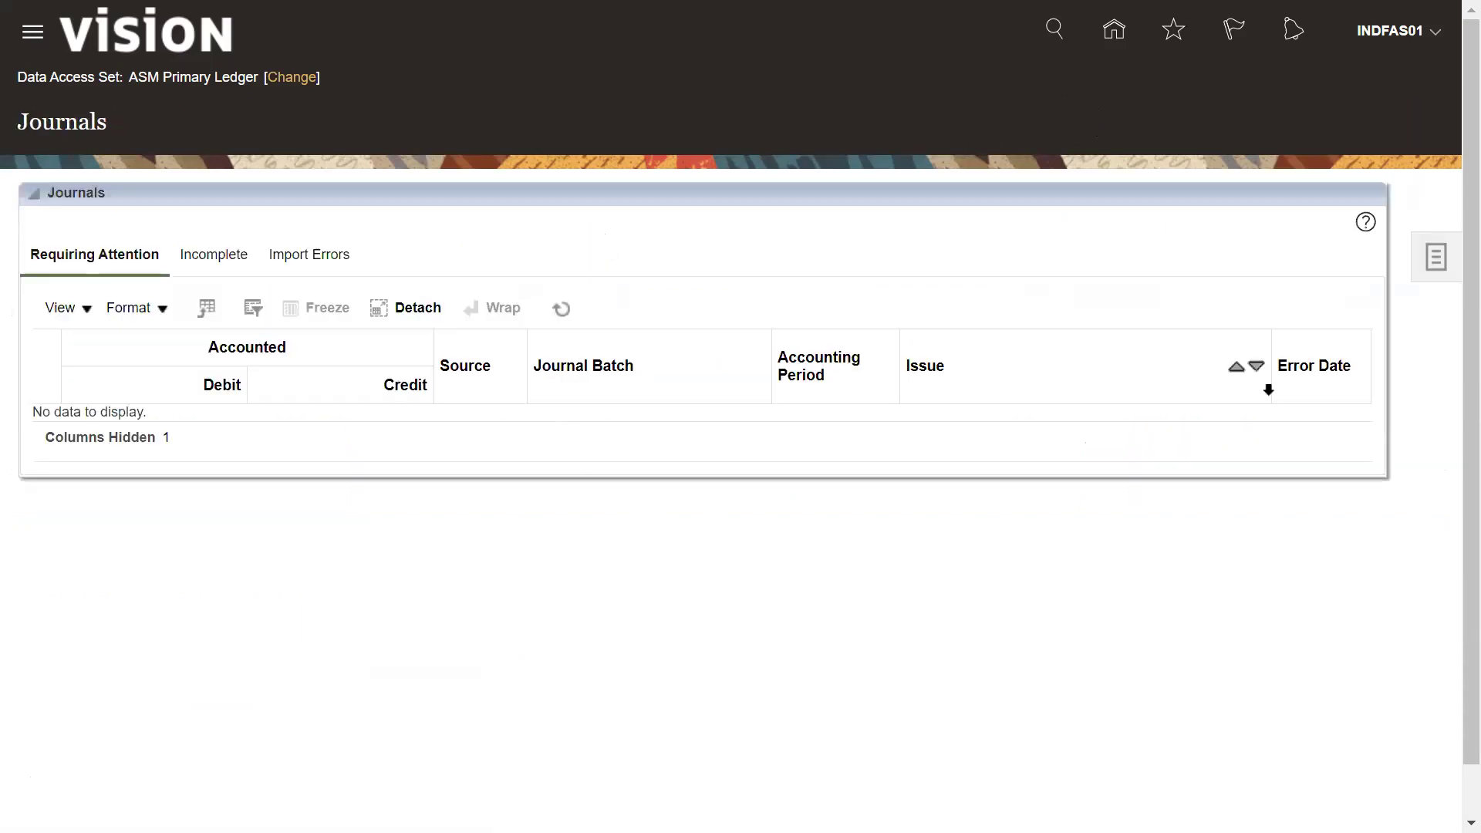
pyautogui.click(1443, 267)
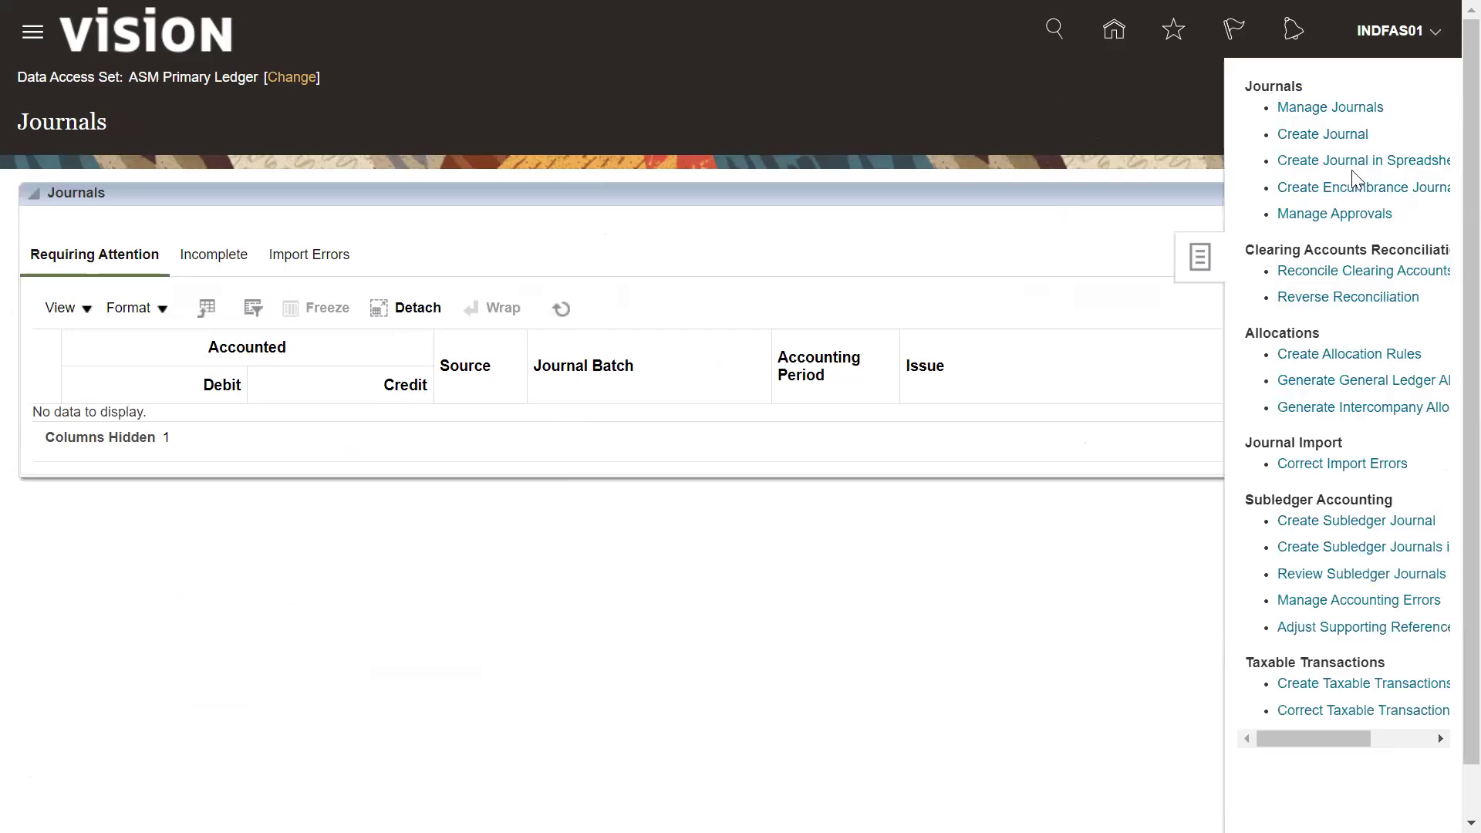
pyautogui.click(1303, 108)
# Step: Search for journals in Jan-21 whose journal name starts with ASM Journal Batch
pyautogui.click(612, 265)
pyautogui.write('ASM Journal Batch')
pyautogui.click(1110, 527)
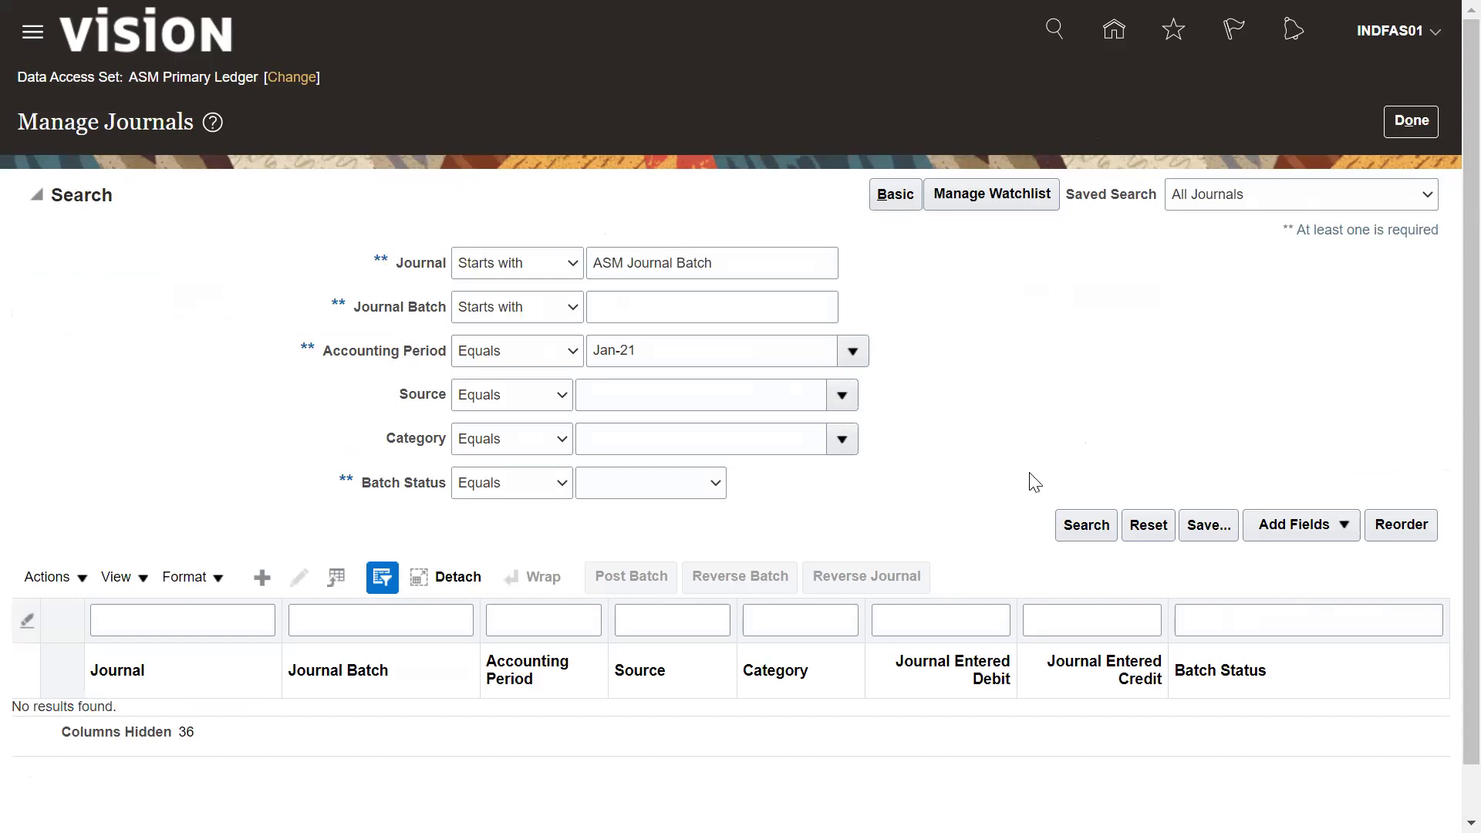
pyautogui.click(1079, 529)
pyautogui.click(725, 254)
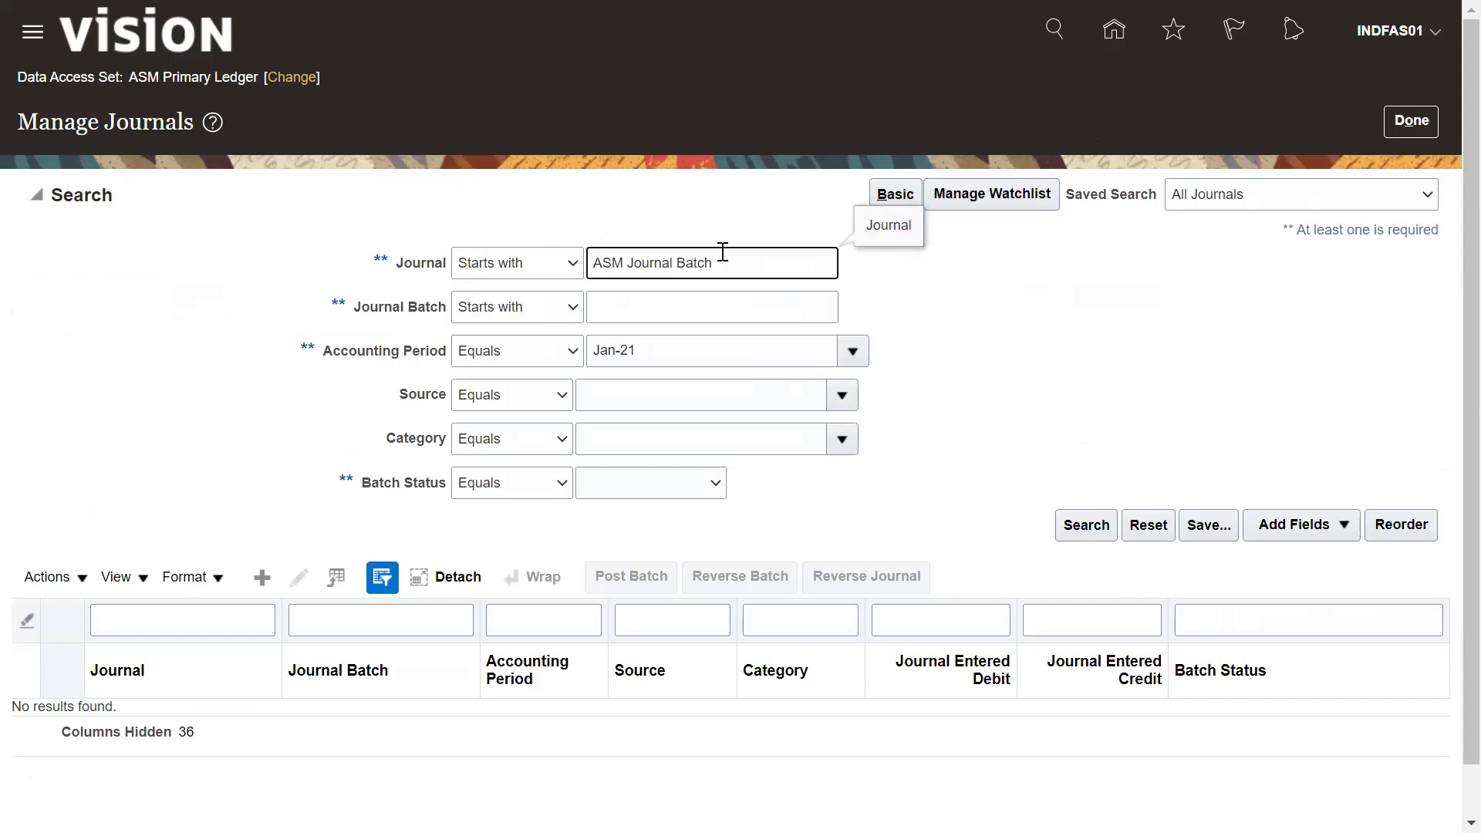
# Step: Try the search with the journal name condition set to Equals ASM Journal Batch
pyautogui.click(572, 266)
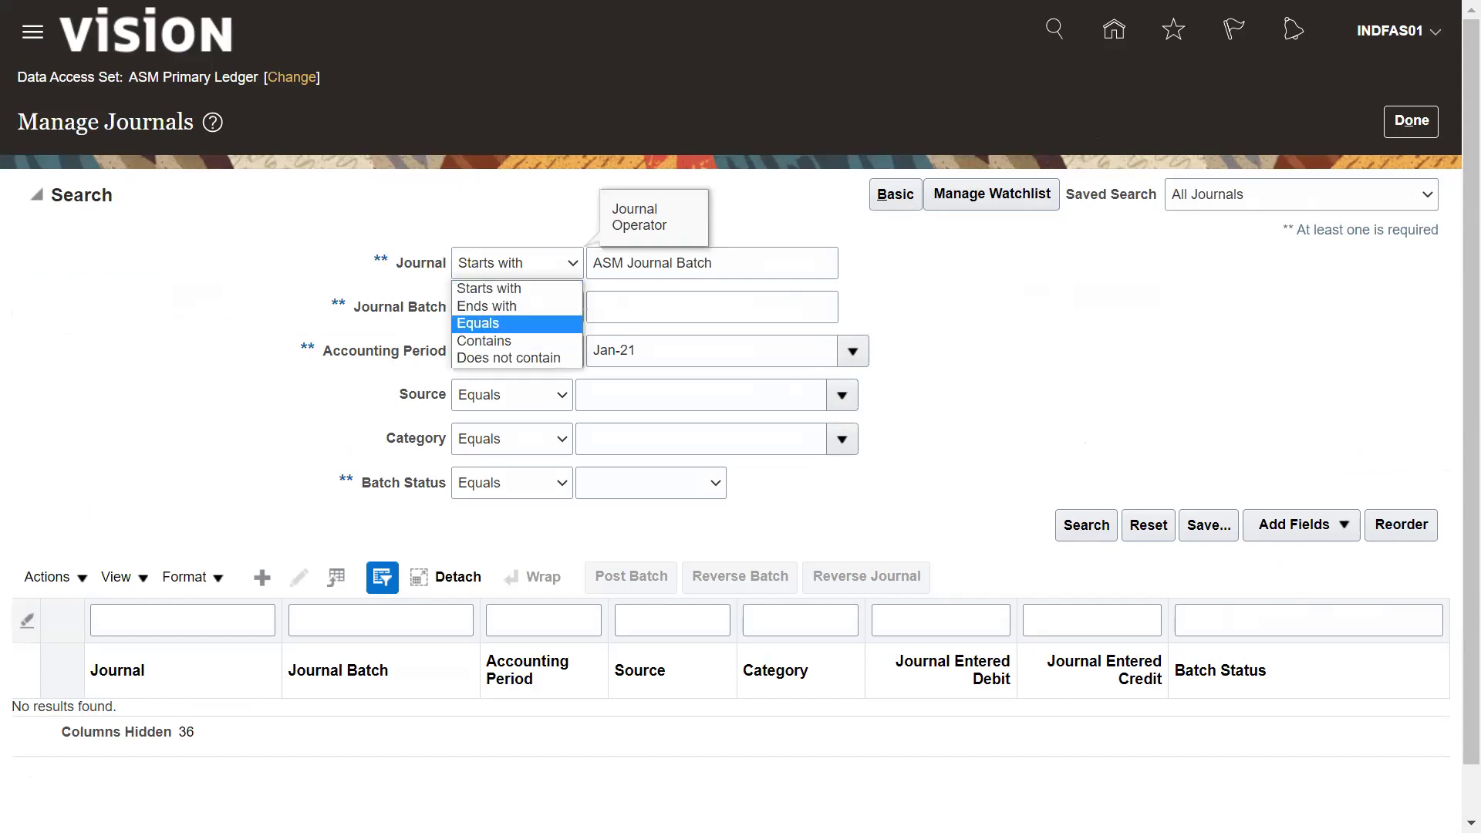
pyautogui.click(480, 325)
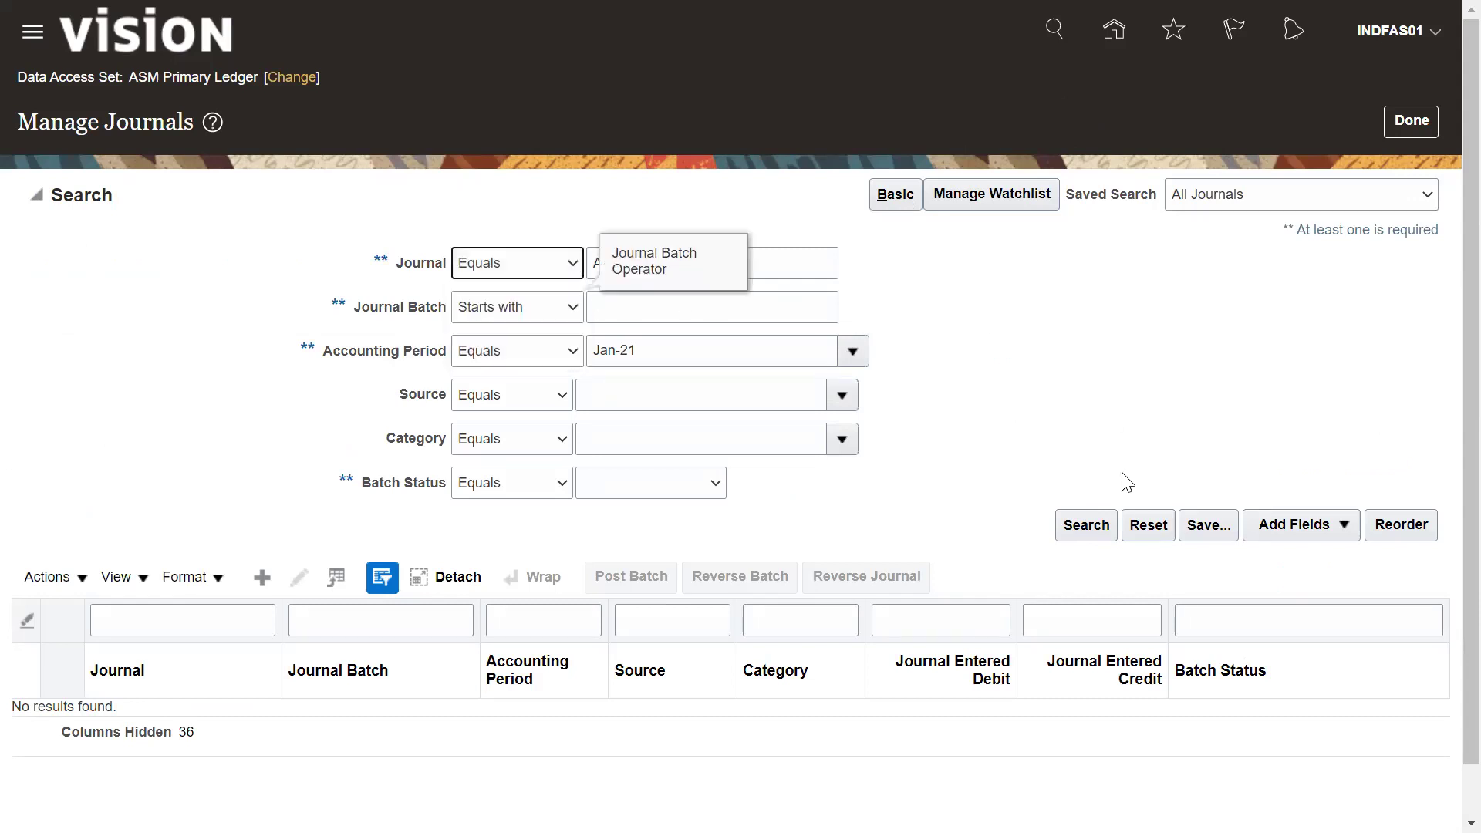
pyautogui.click(1099, 527)
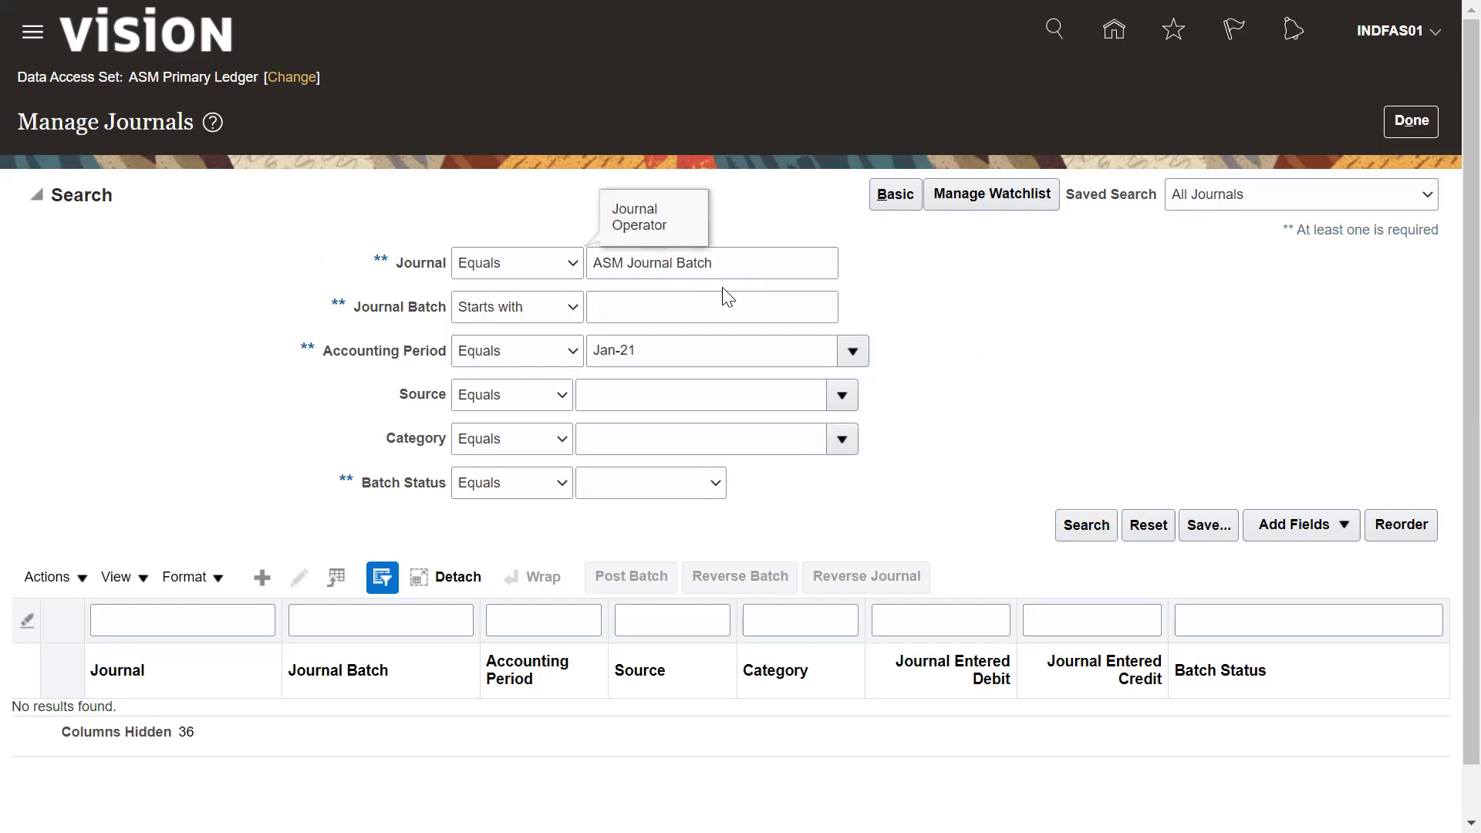
pyautogui.click(567, 265)
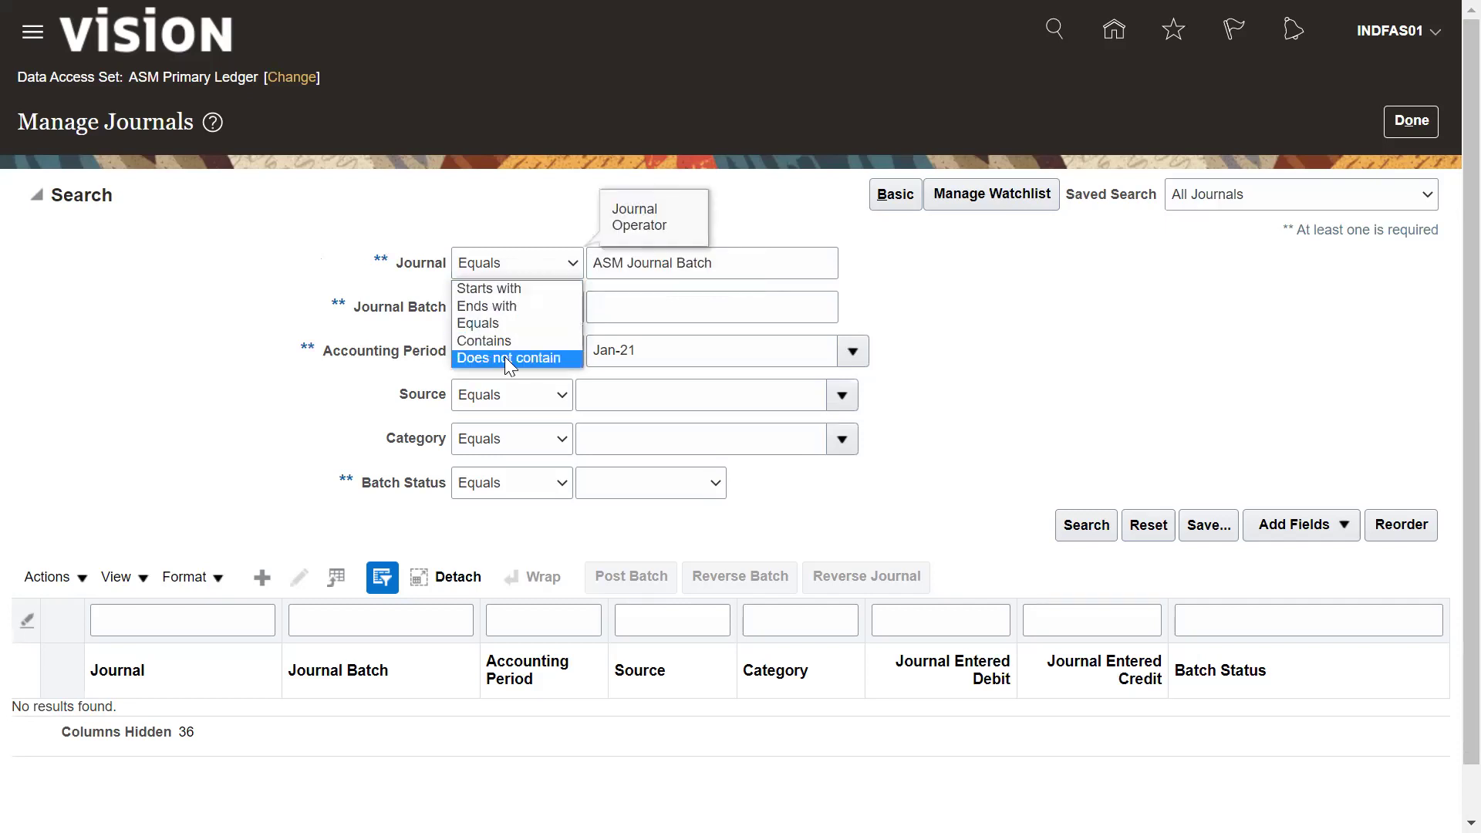
# Step: Search for Jan-21 journals again with the journal name condition set to Starts with ASM
pyautogui.click(793, 266)
pyautogui.press('BackSpace')
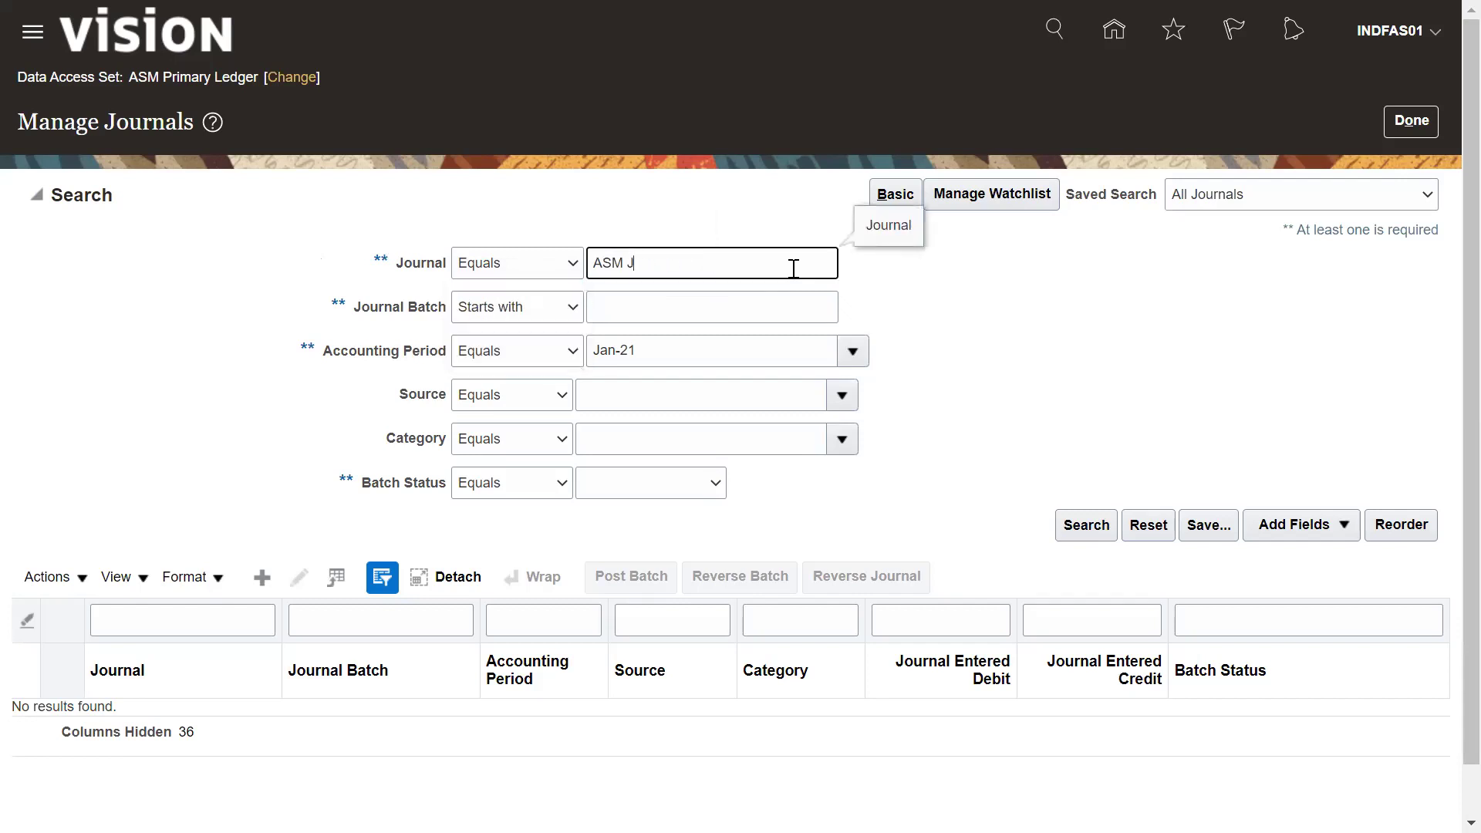
pyautogui.click(494, 270)
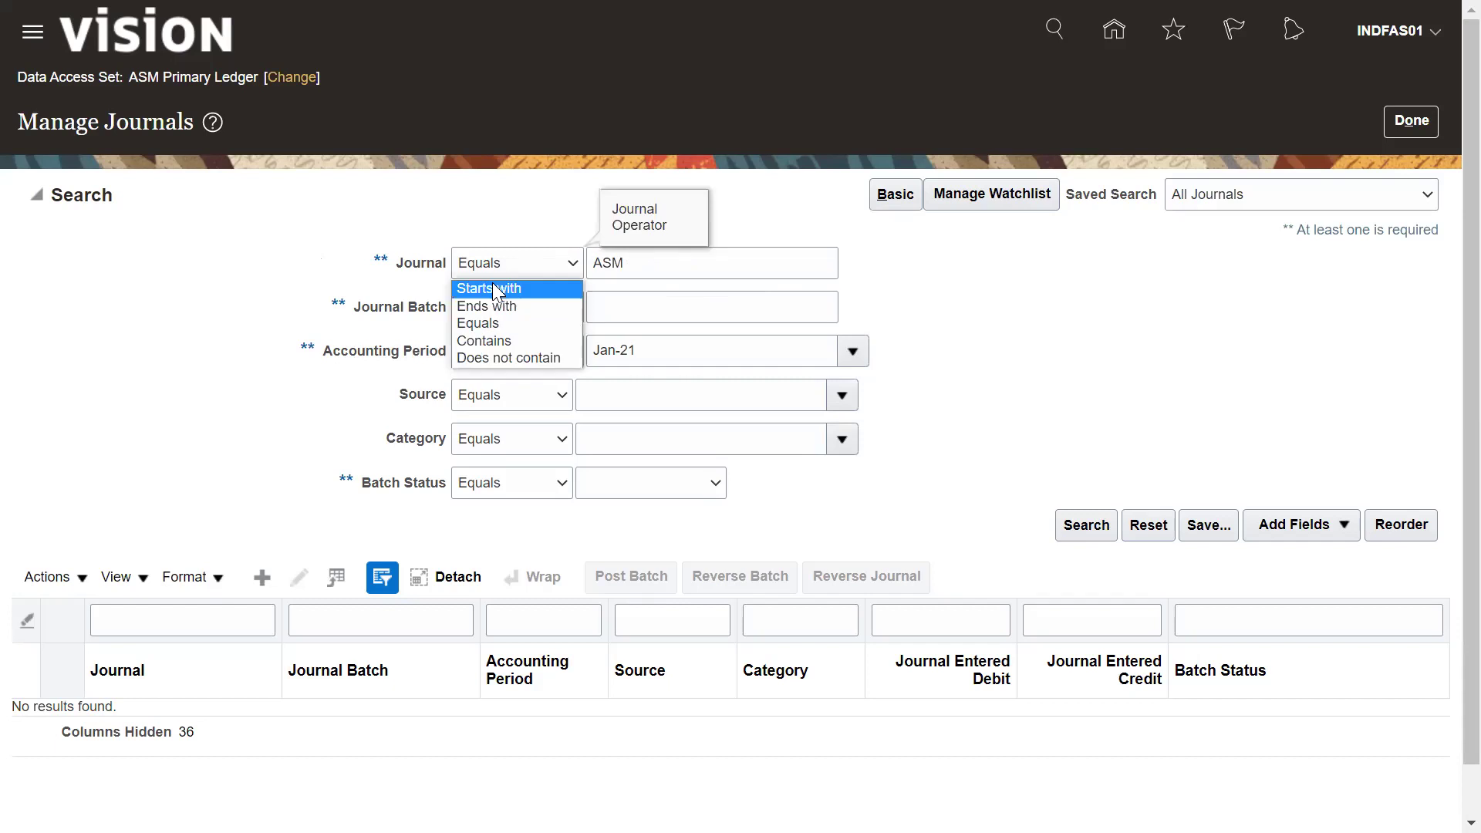
pyautogui.click(492, 289)
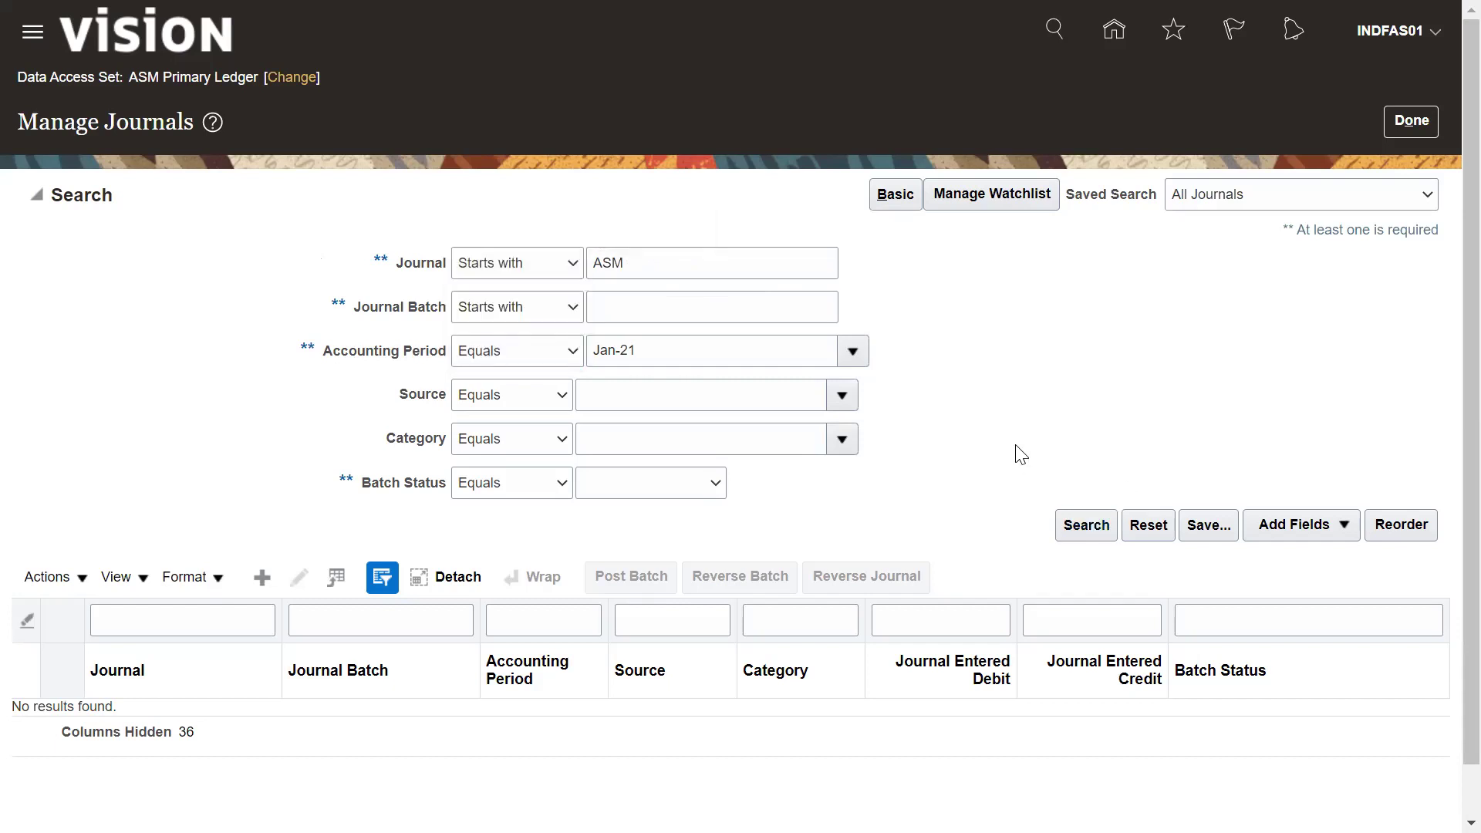
pyautogui.click(670, 275)
pyautogui.press('BackSpace')
pyautogui.press('BackSpace')
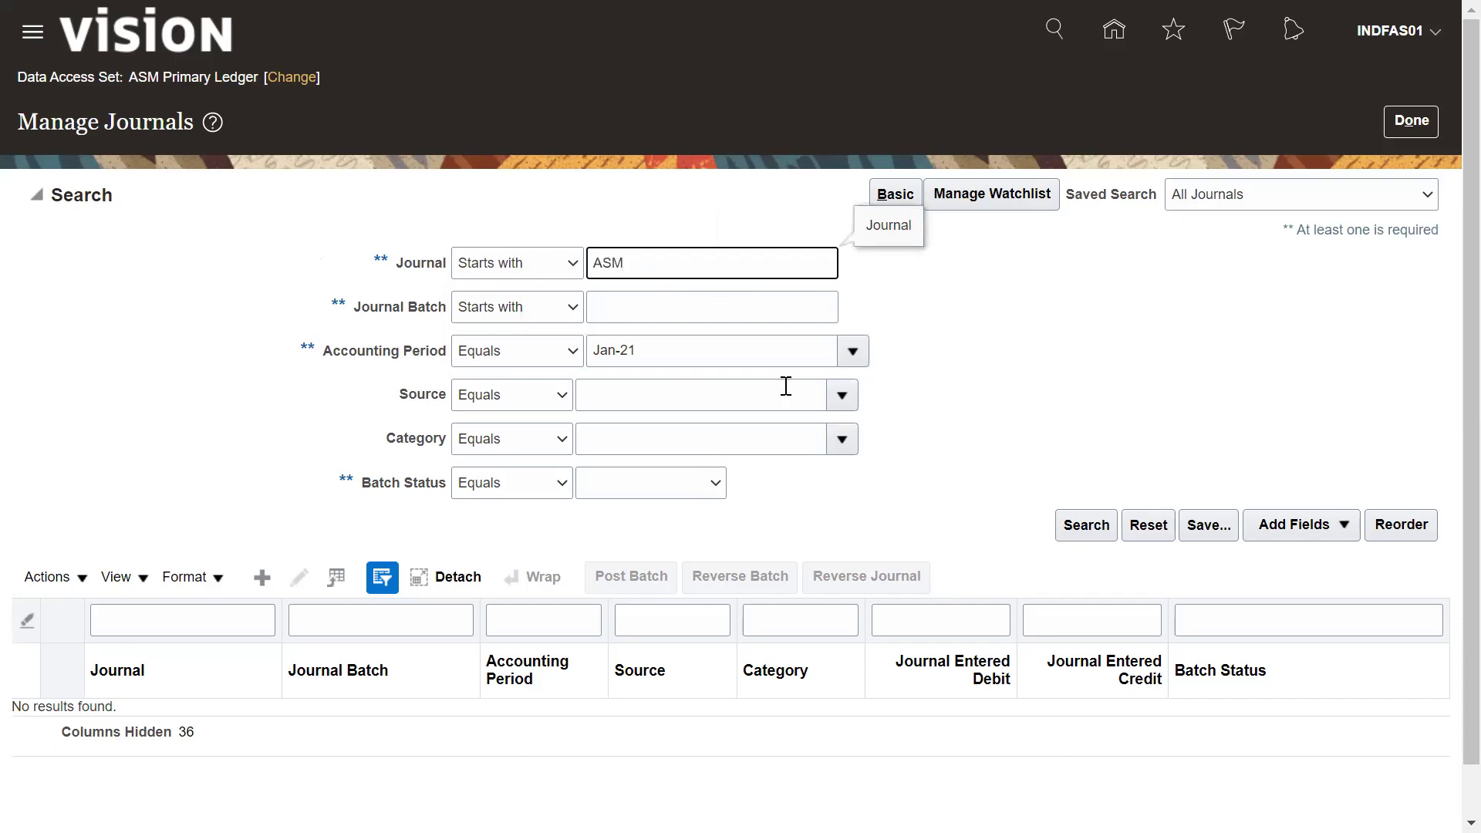
pyautogui.click(1080, 524)
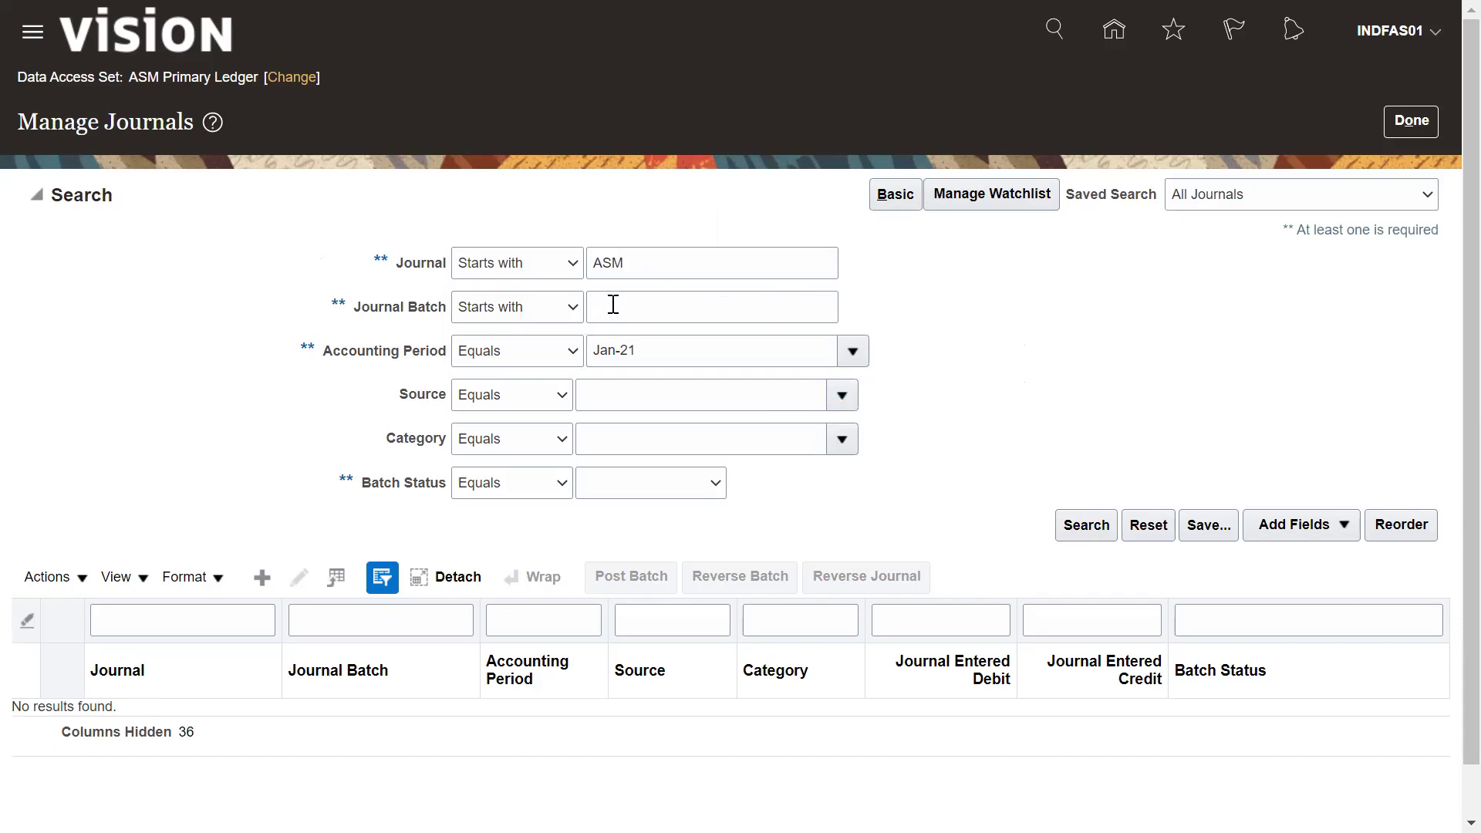
# Step: Clear the journal name condition, search for all Jan-21 journals and open the 1,000 USD journal of ASM Journal Batch
pyautogui.click(633, 267)
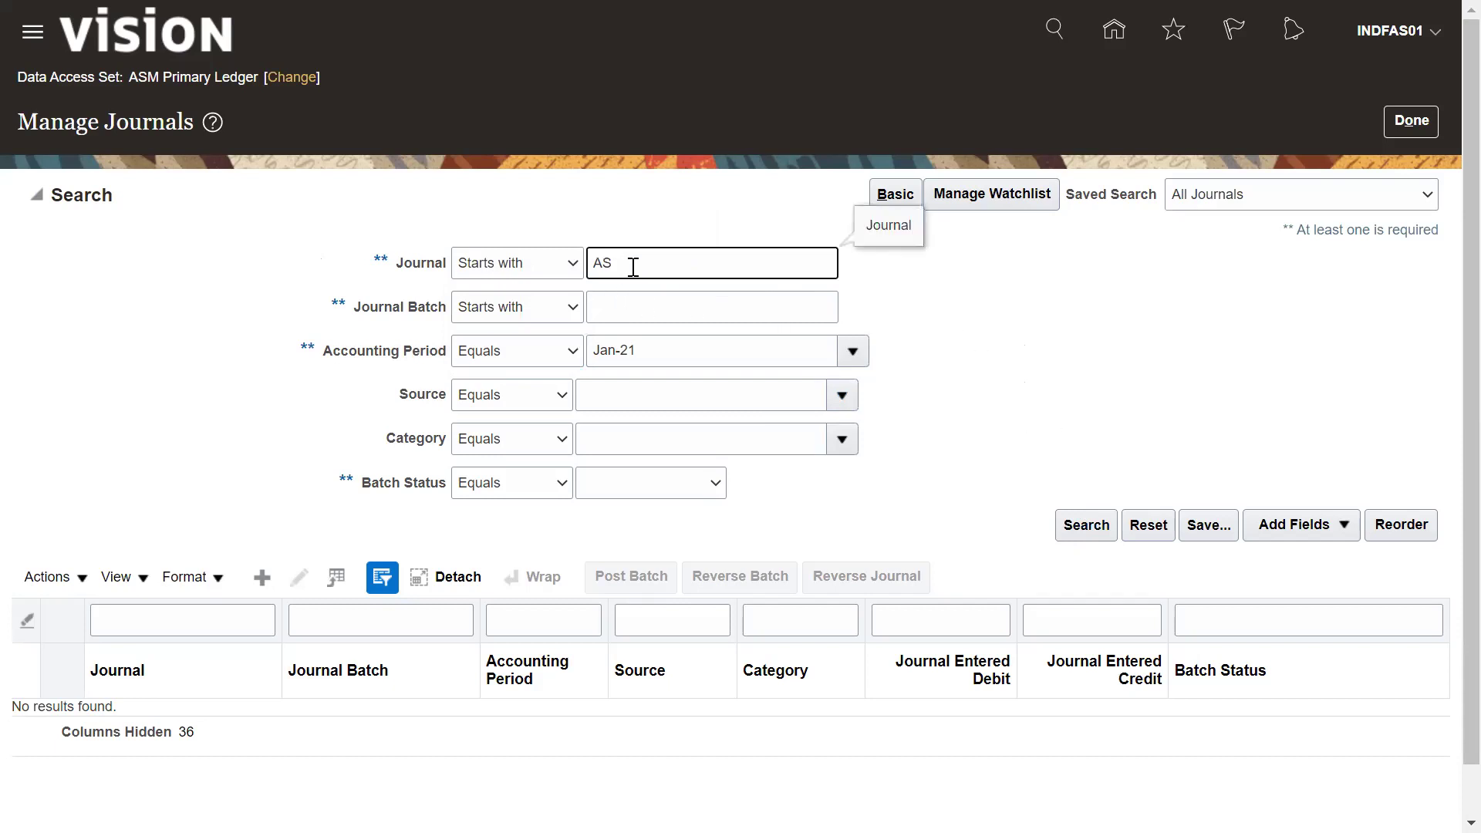
pyautogui.click(1084, 527)
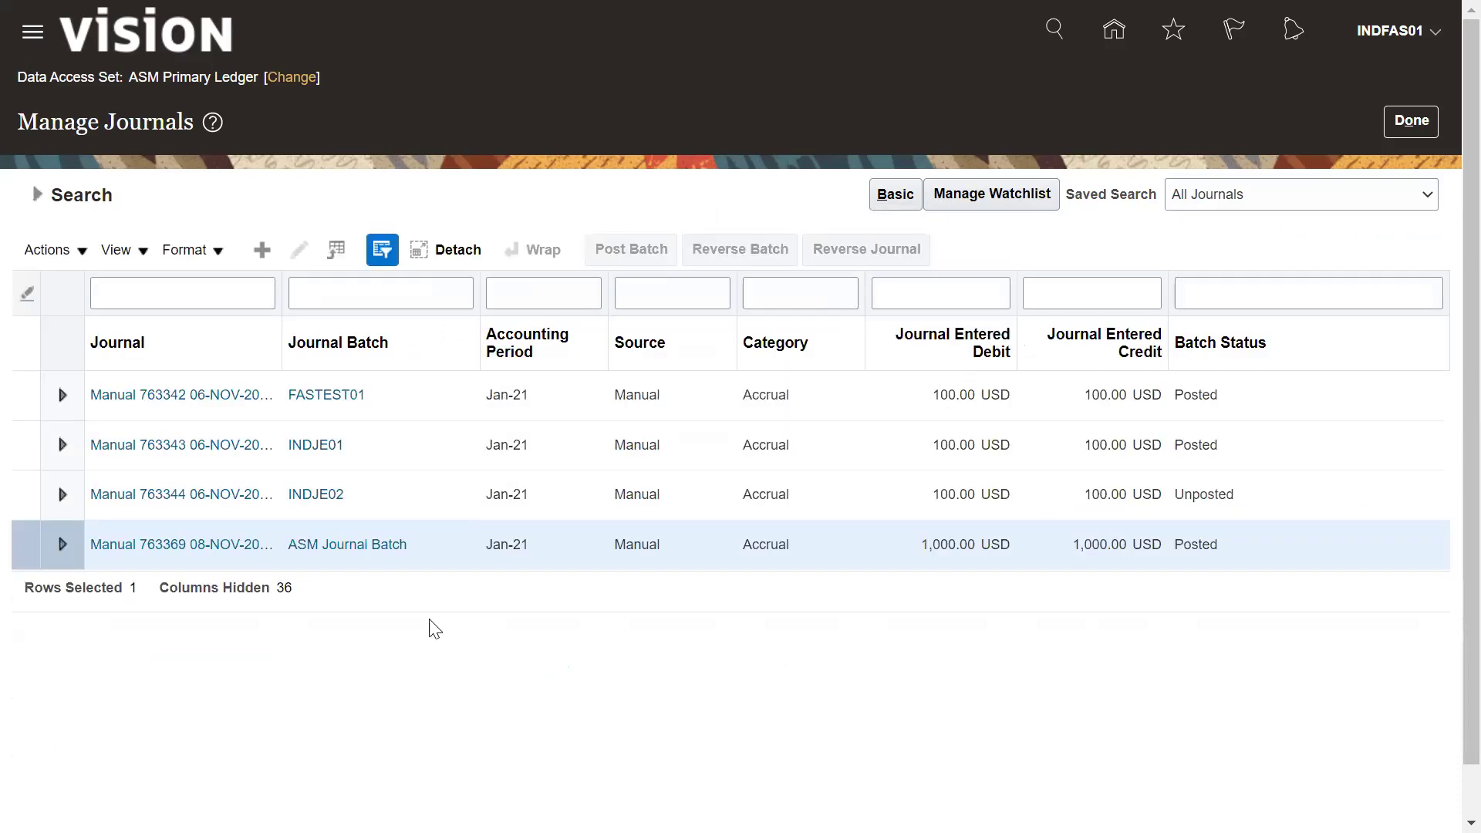
pyautogui.click(185, 546)
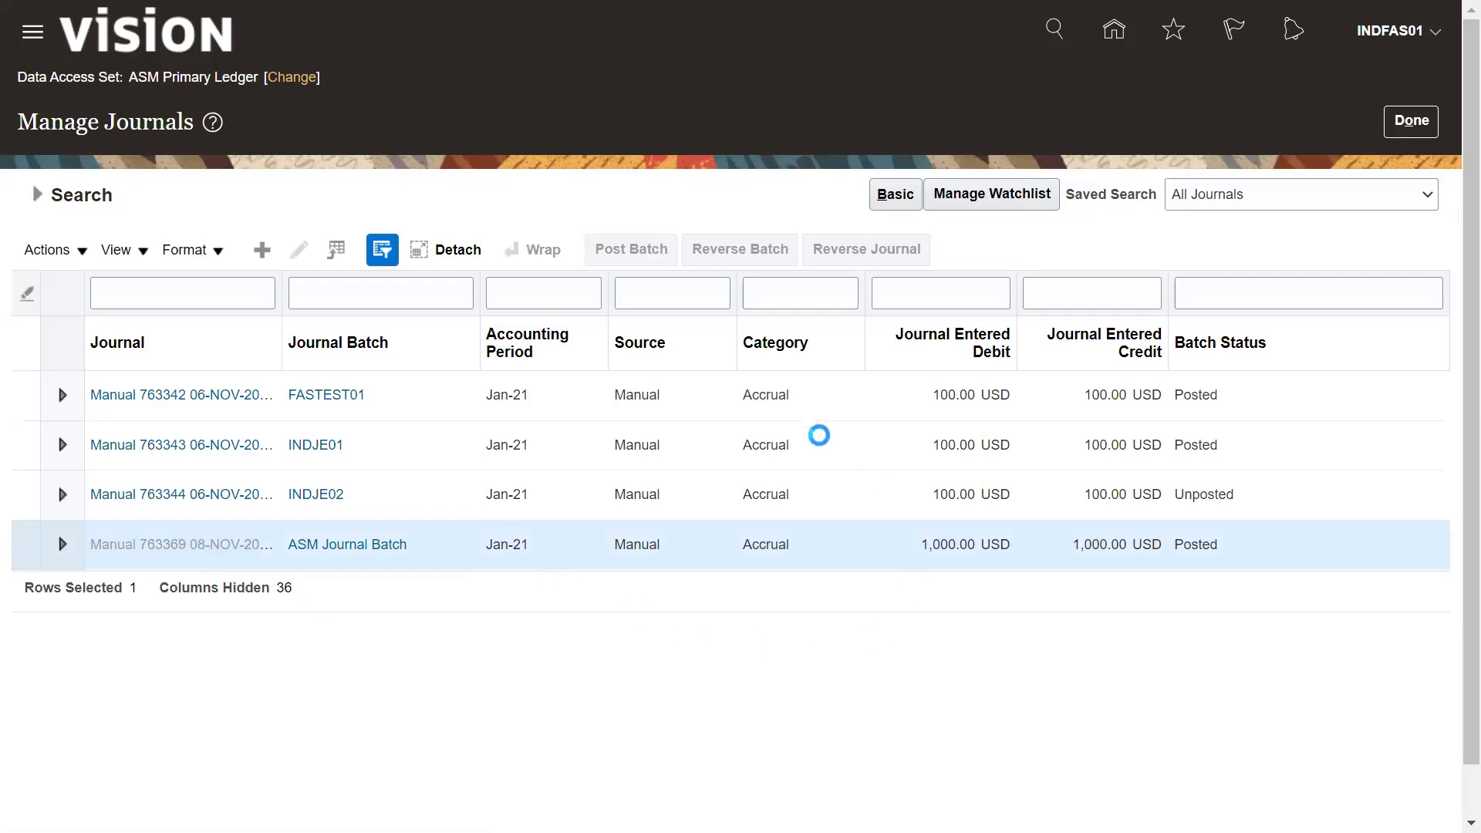
# Step: Expand the journal's additional details to review its reversal settings, and save and close the journal
pyautogui.moveTo(1451, 382); pyautogui.dragTo(1450, 606)
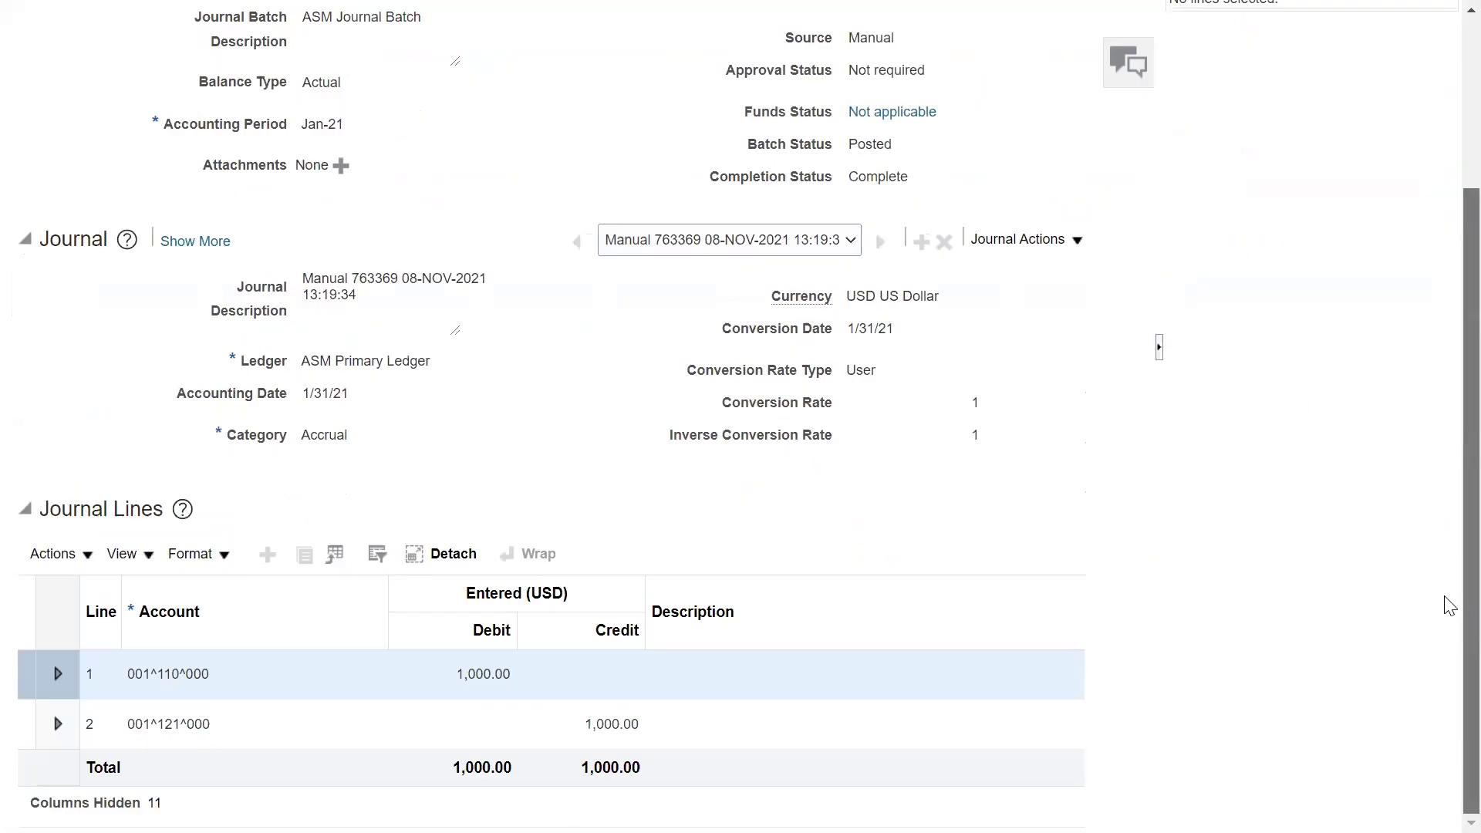
pyautogui.click(195, 241)
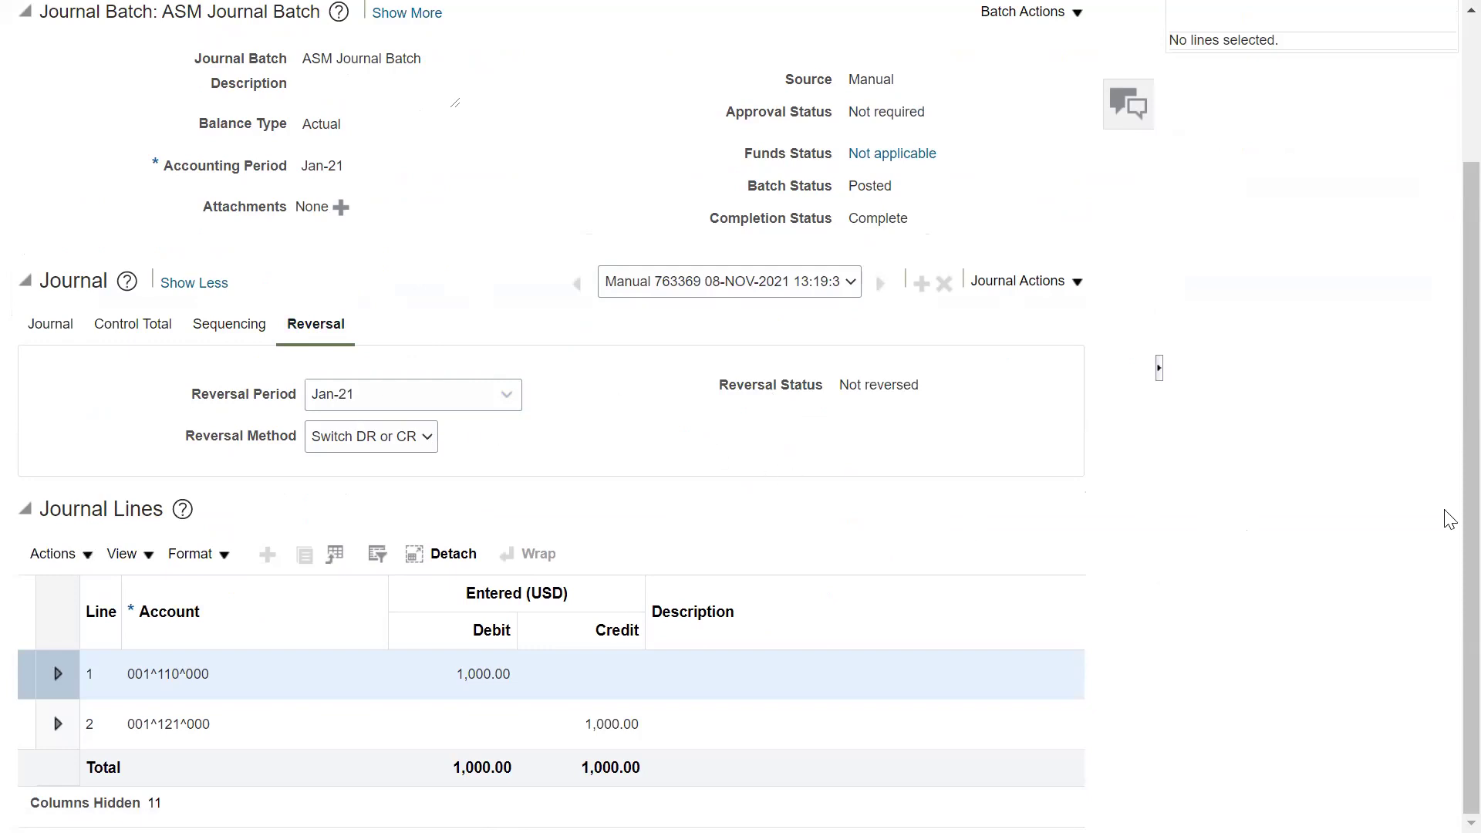
pyautogui.scroll(3, 1445, 549)
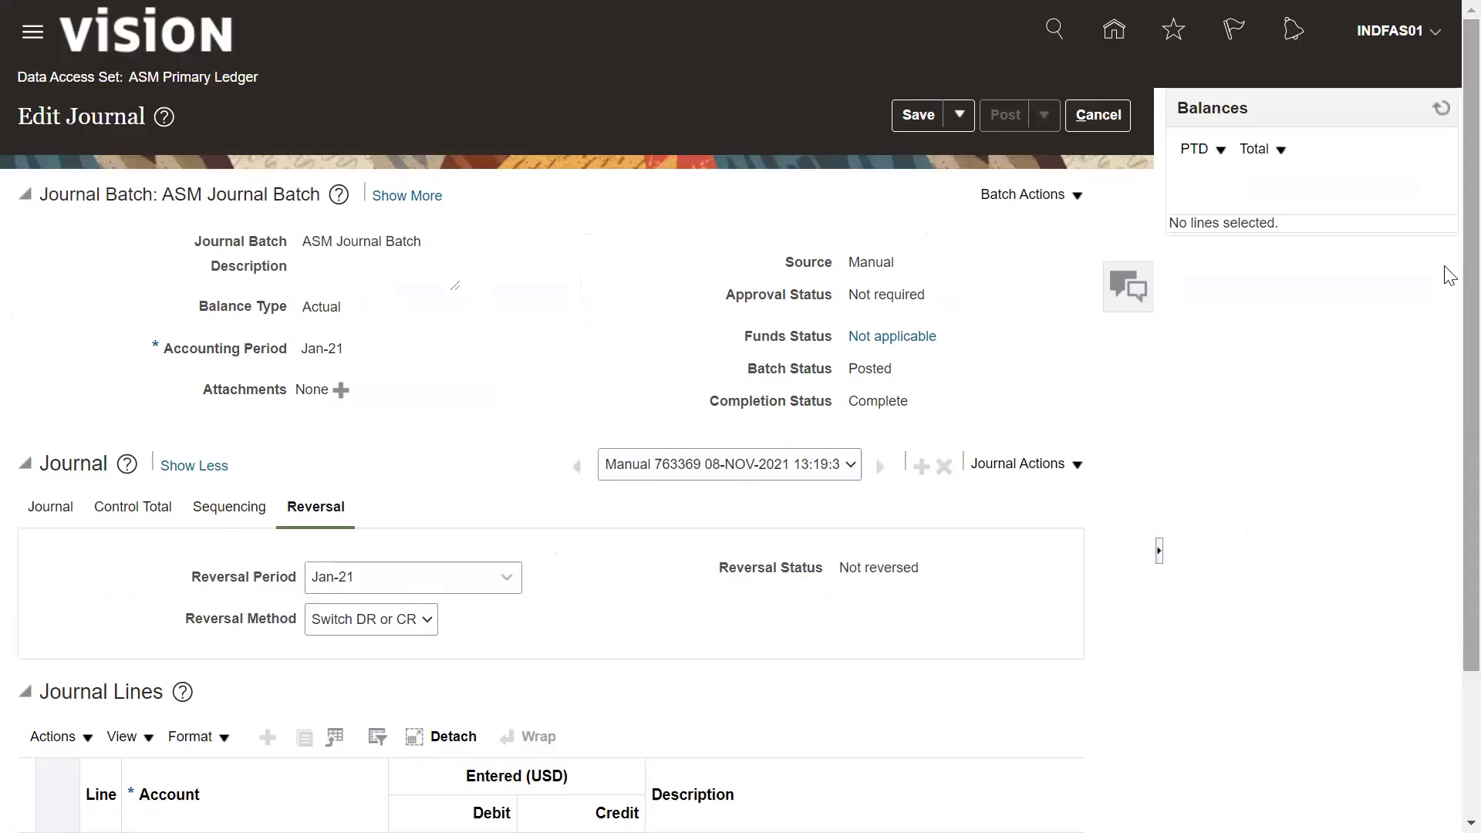
pyautogui.click(960, 114)
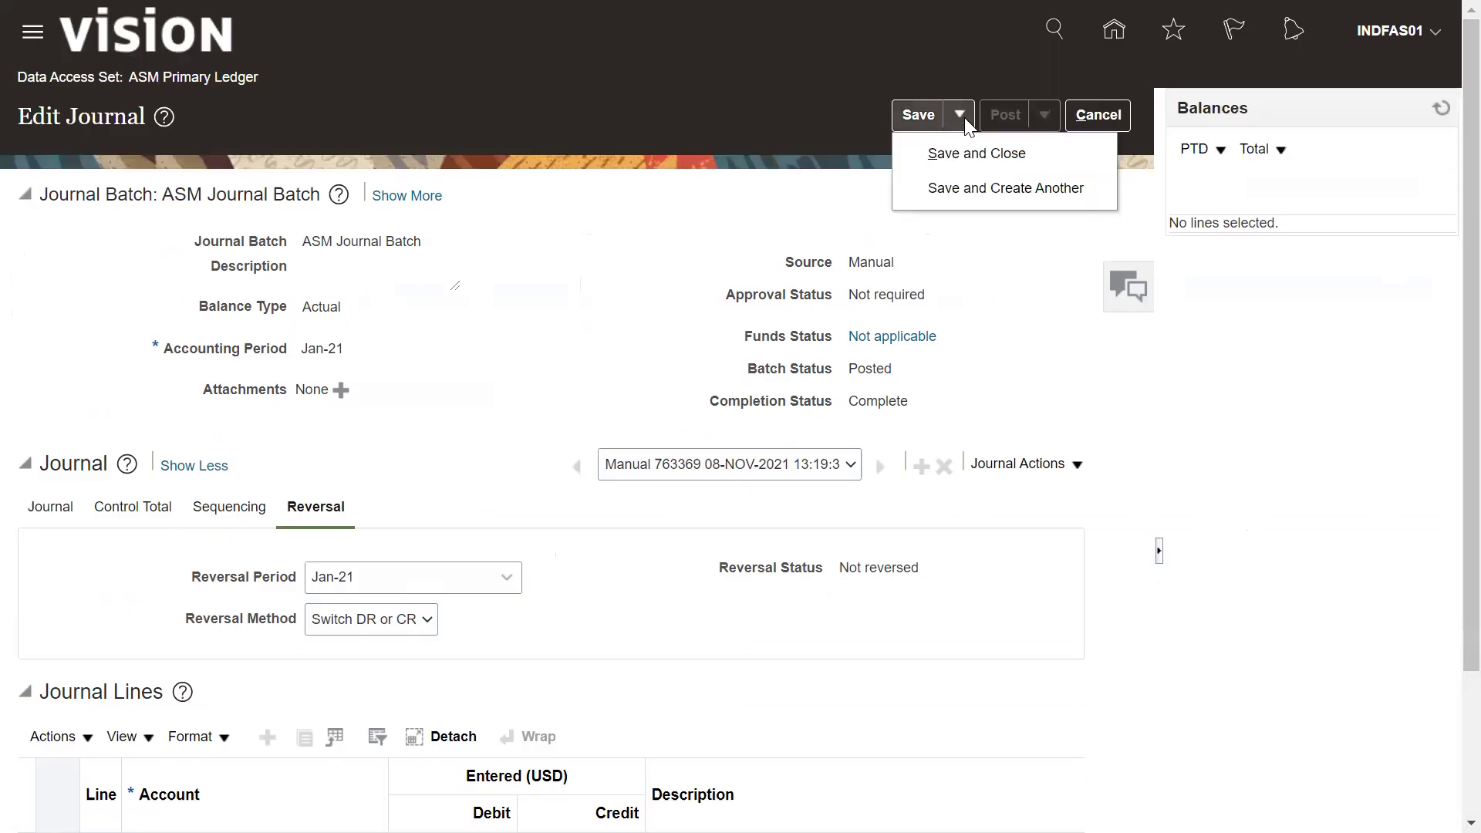
pyautogui.click(943, 155)
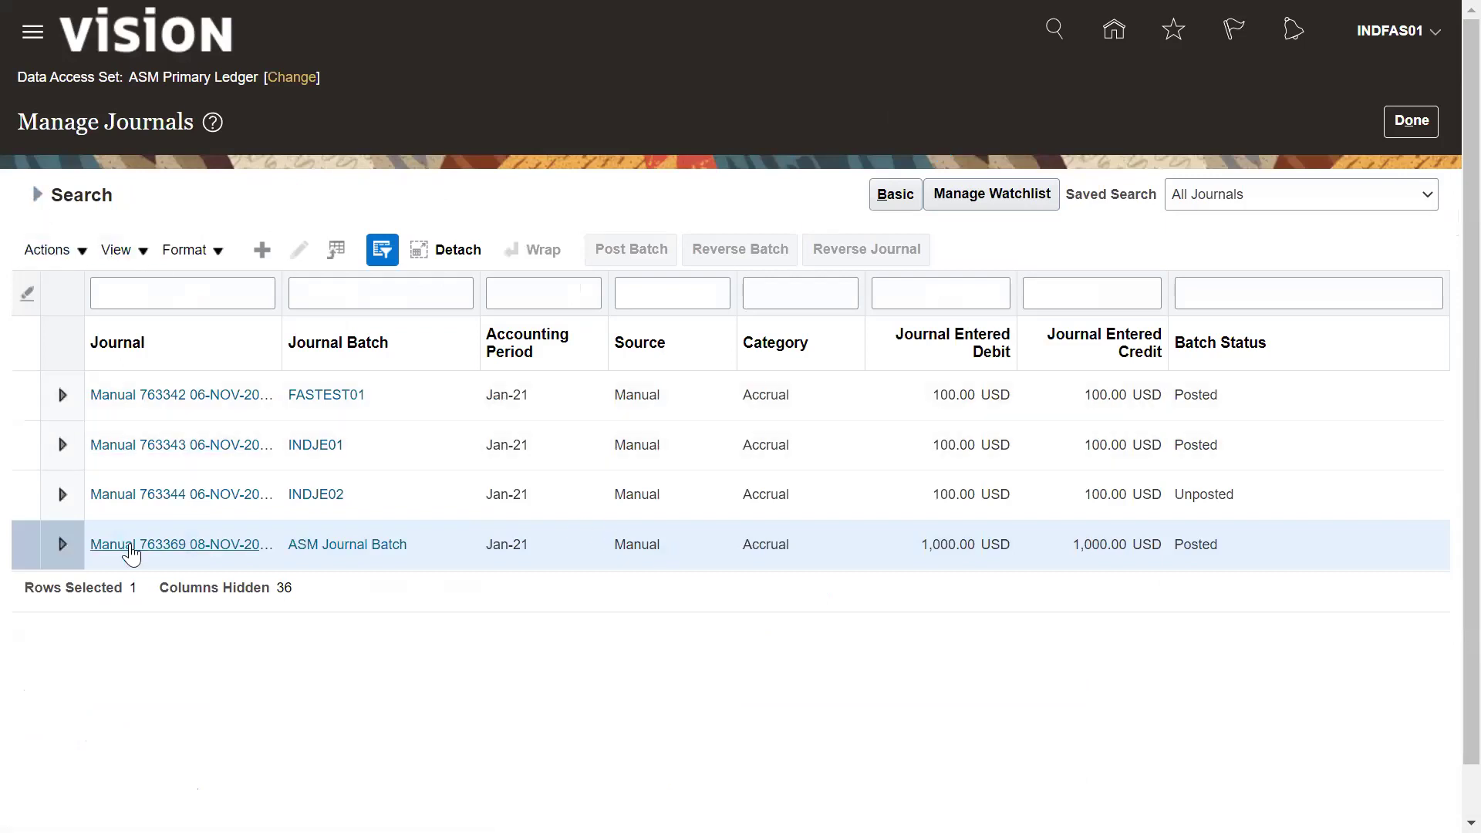
# Step: Reopen ASM Journal Batch, show the journal's reversal details and submit the reversal of the journal
pyautogui.click(64, 544)
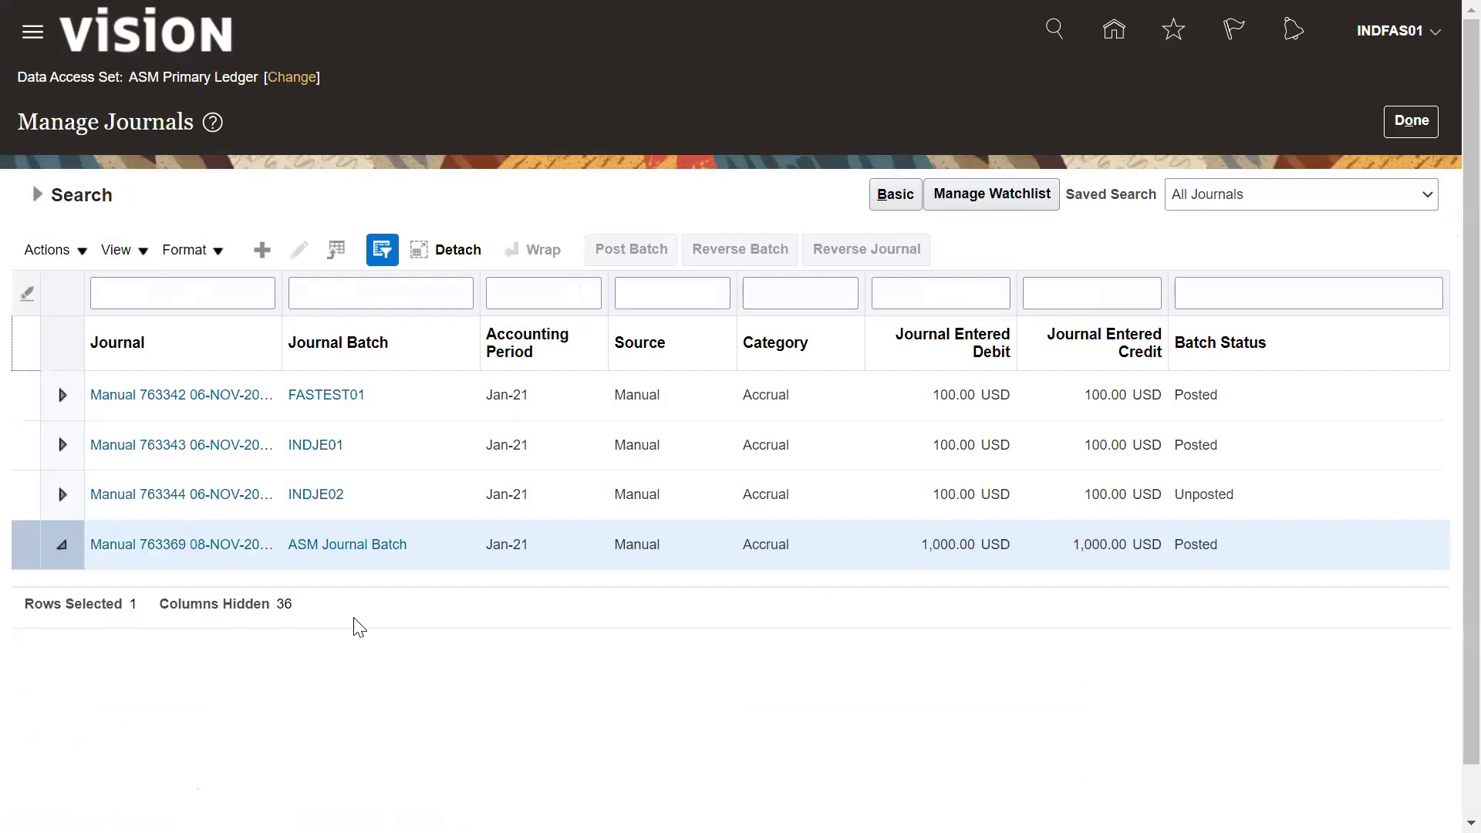
pyautogui.click(334, 543)
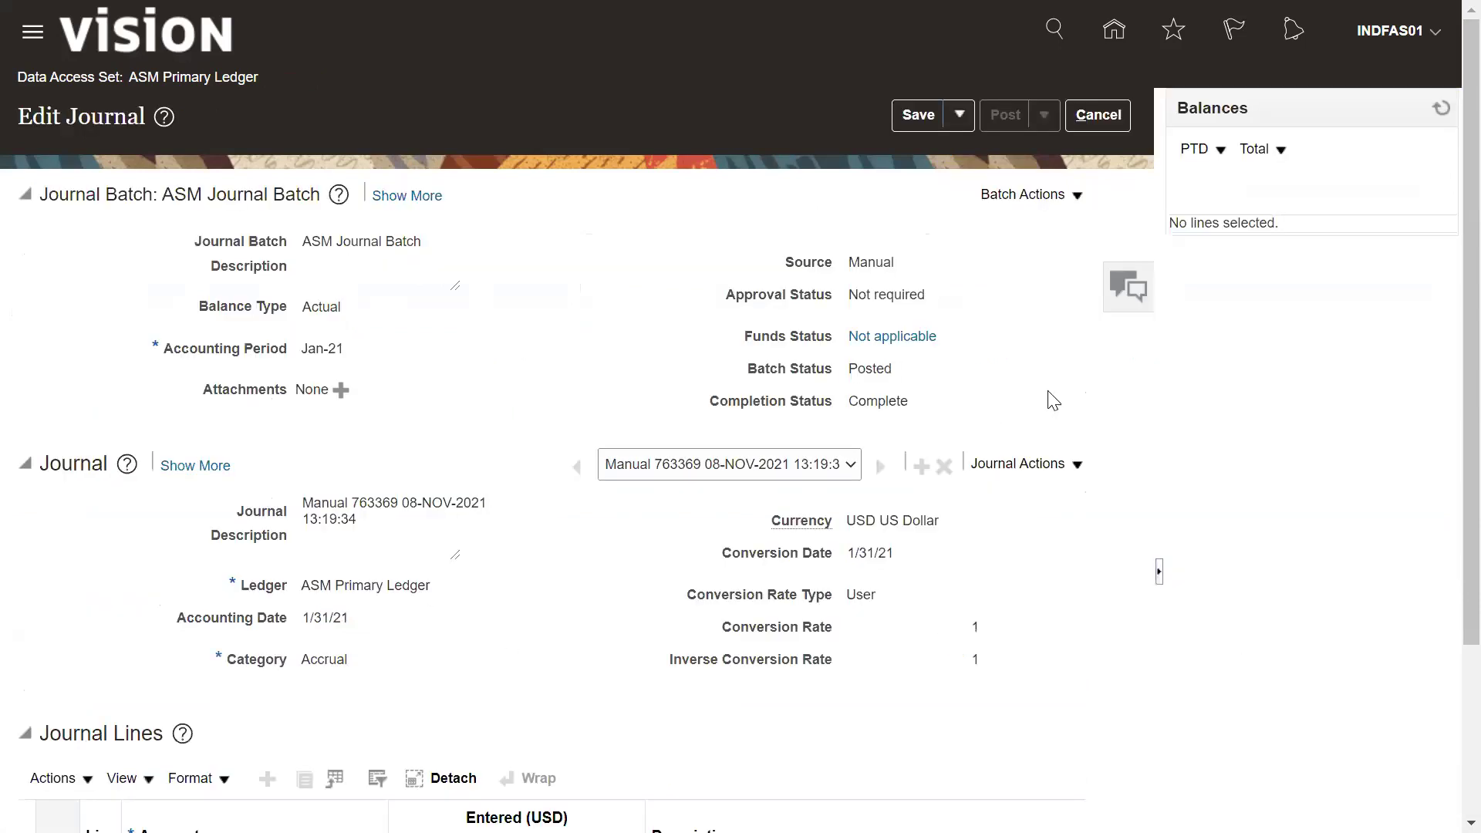
pyautogui.scroll(-3, 1122, 408)
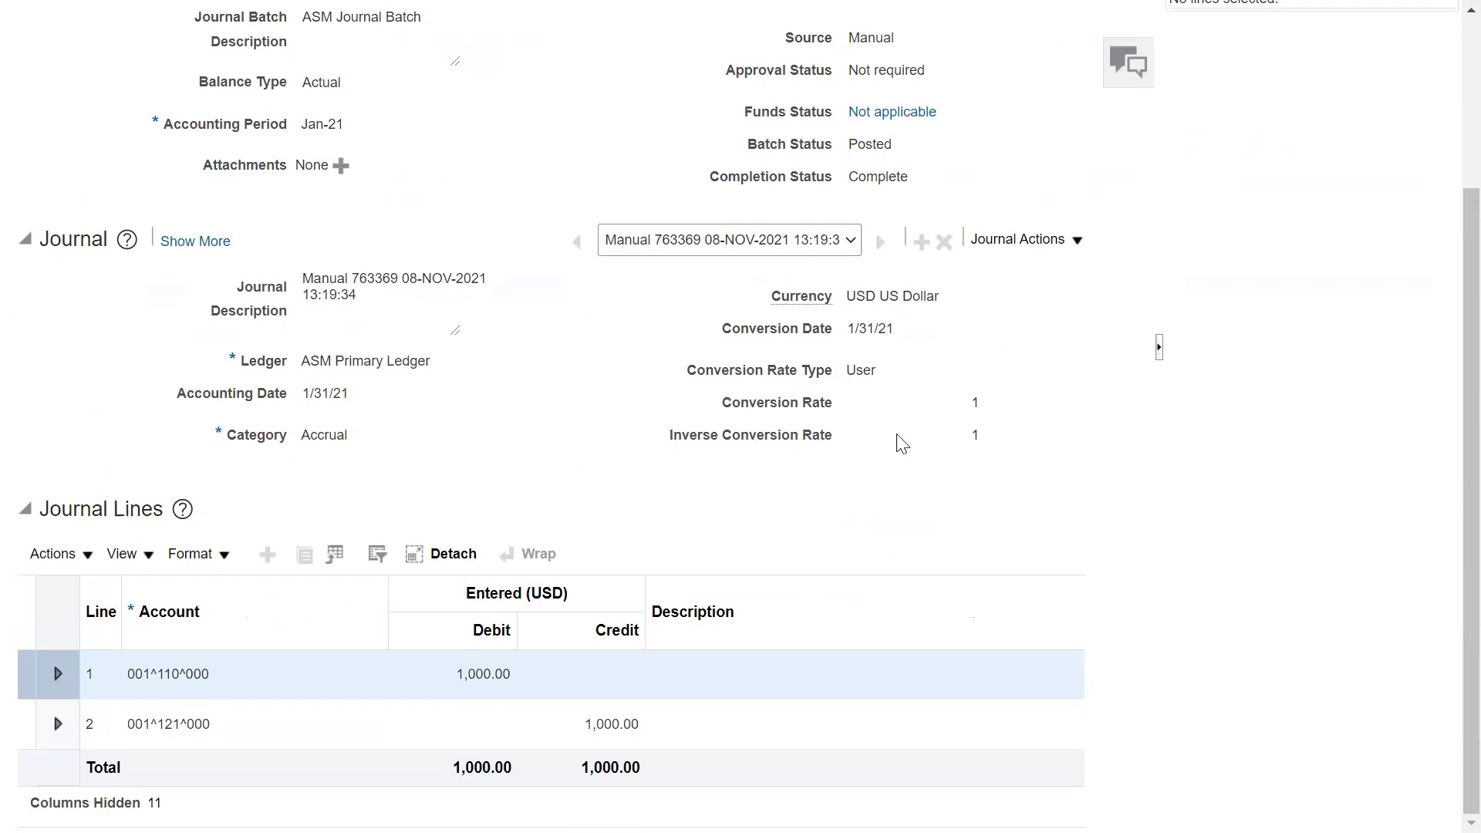
pyautogui.click(167, 241)
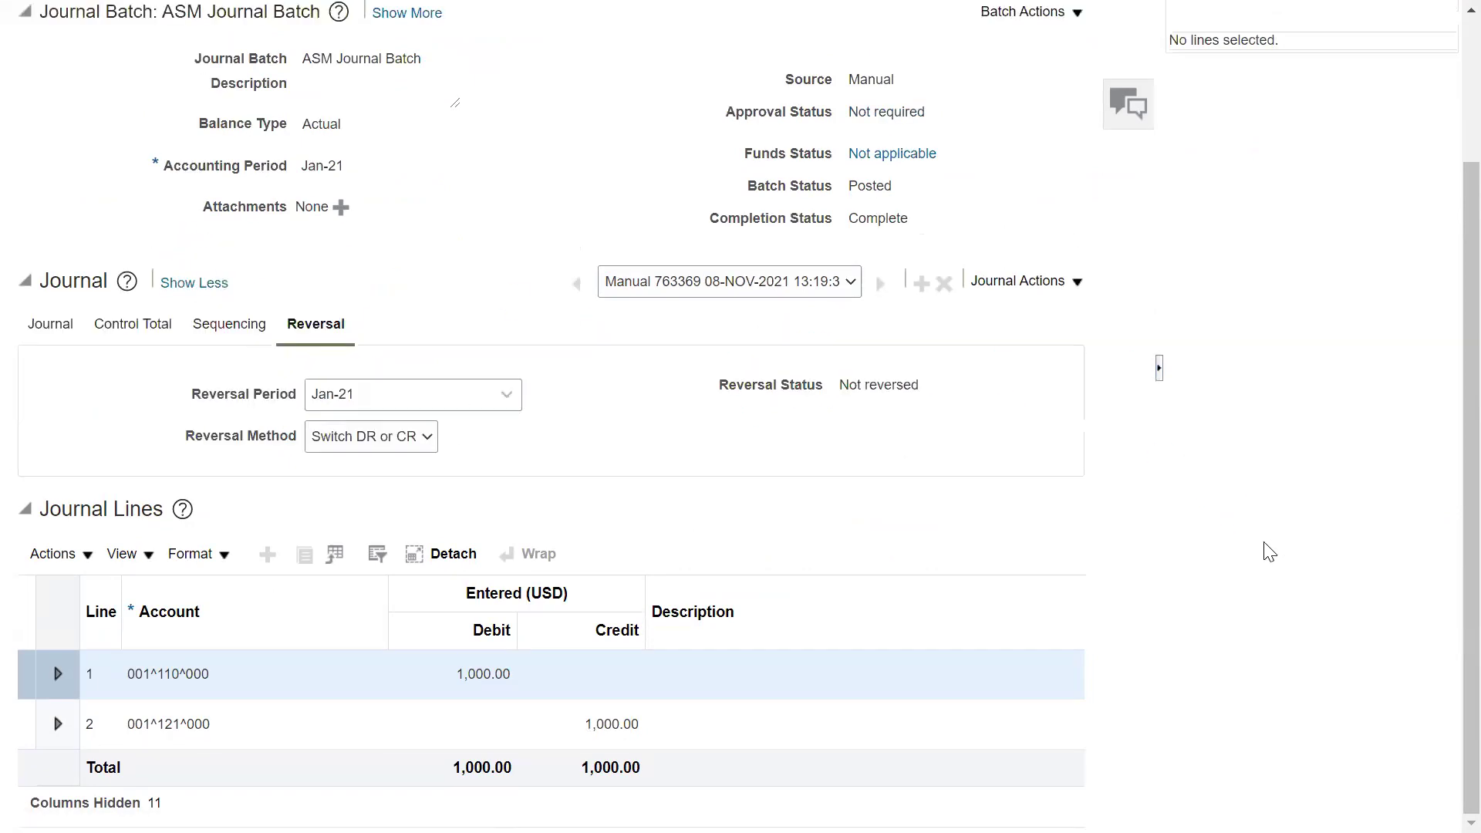
pyautogui.scroll(3, 929, 494)
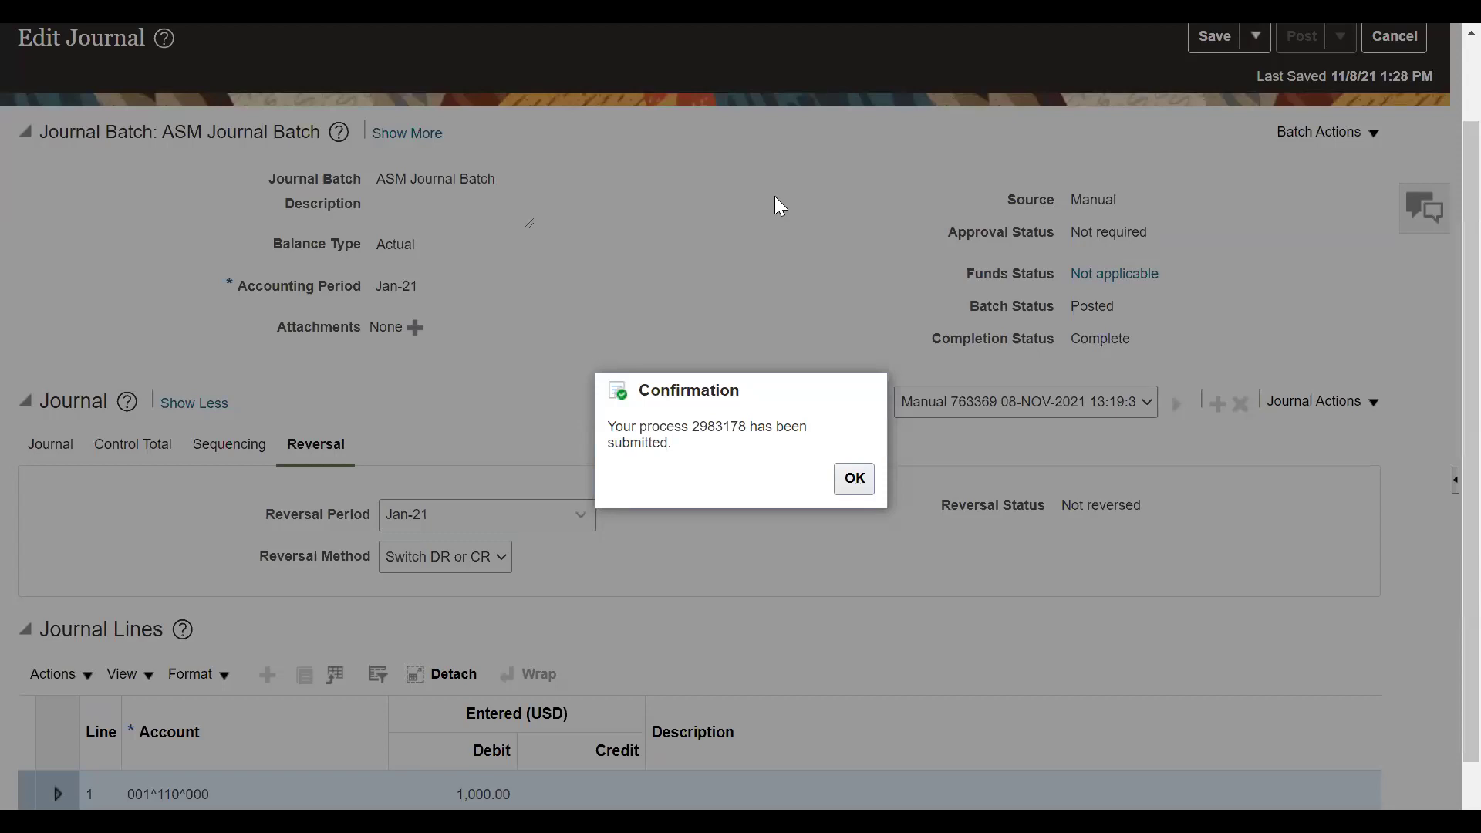
pyautogui.doubleClick(703, 432)
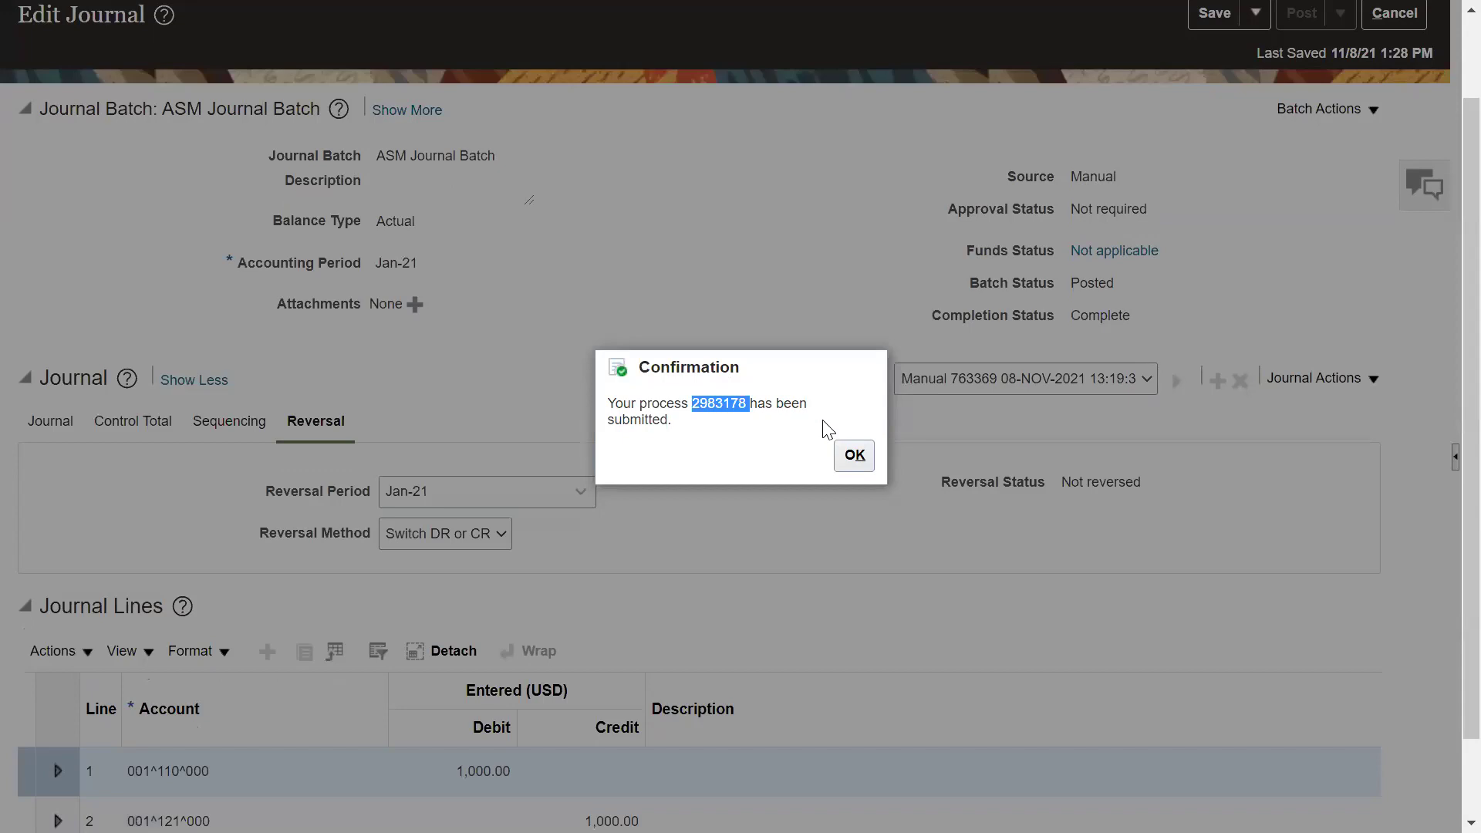
pyautogui.click(854, 456)
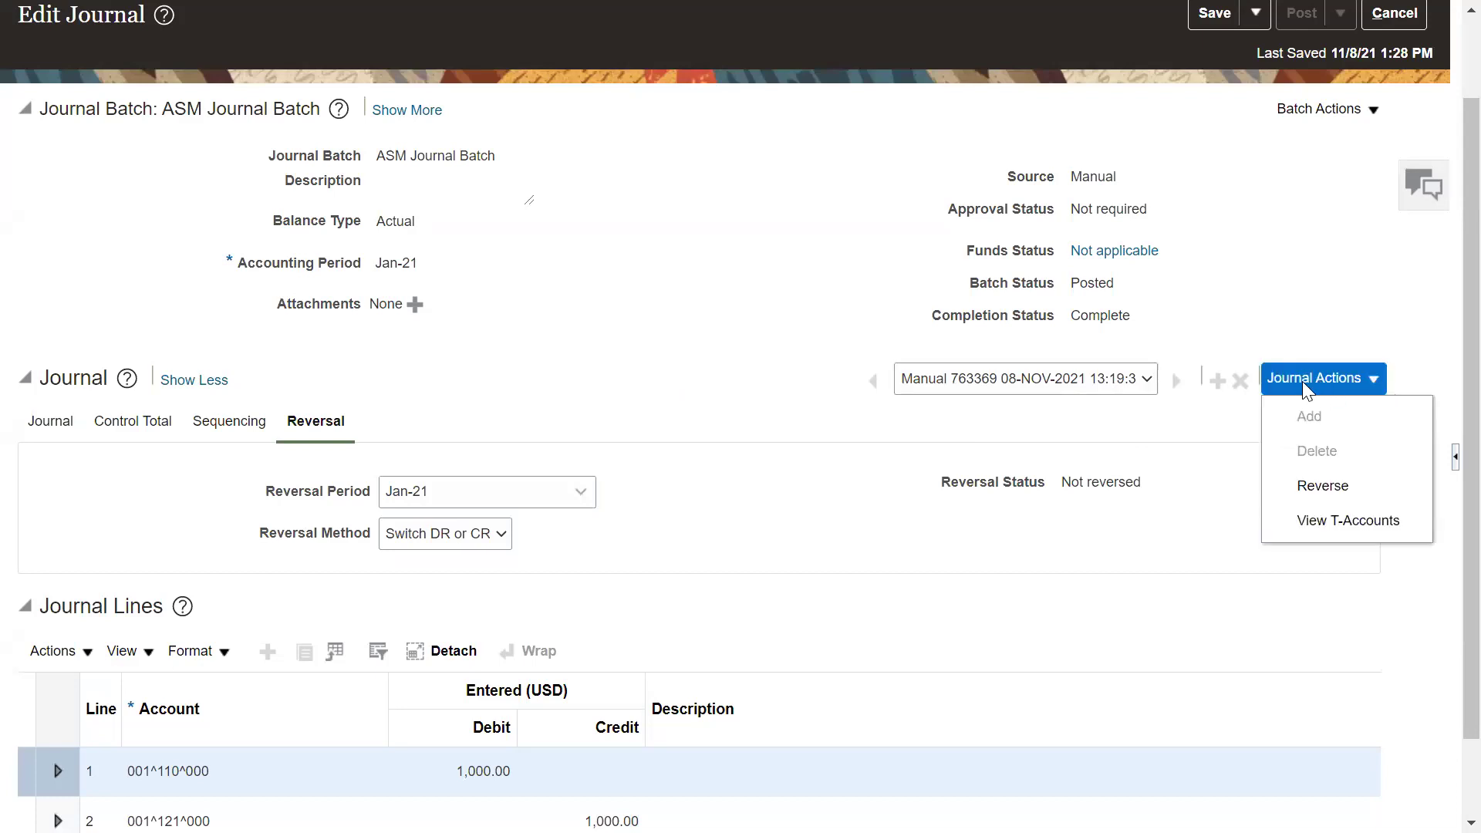
# Step: Save the original journal and return to the journal search results
pyautogui.click(734, 339)
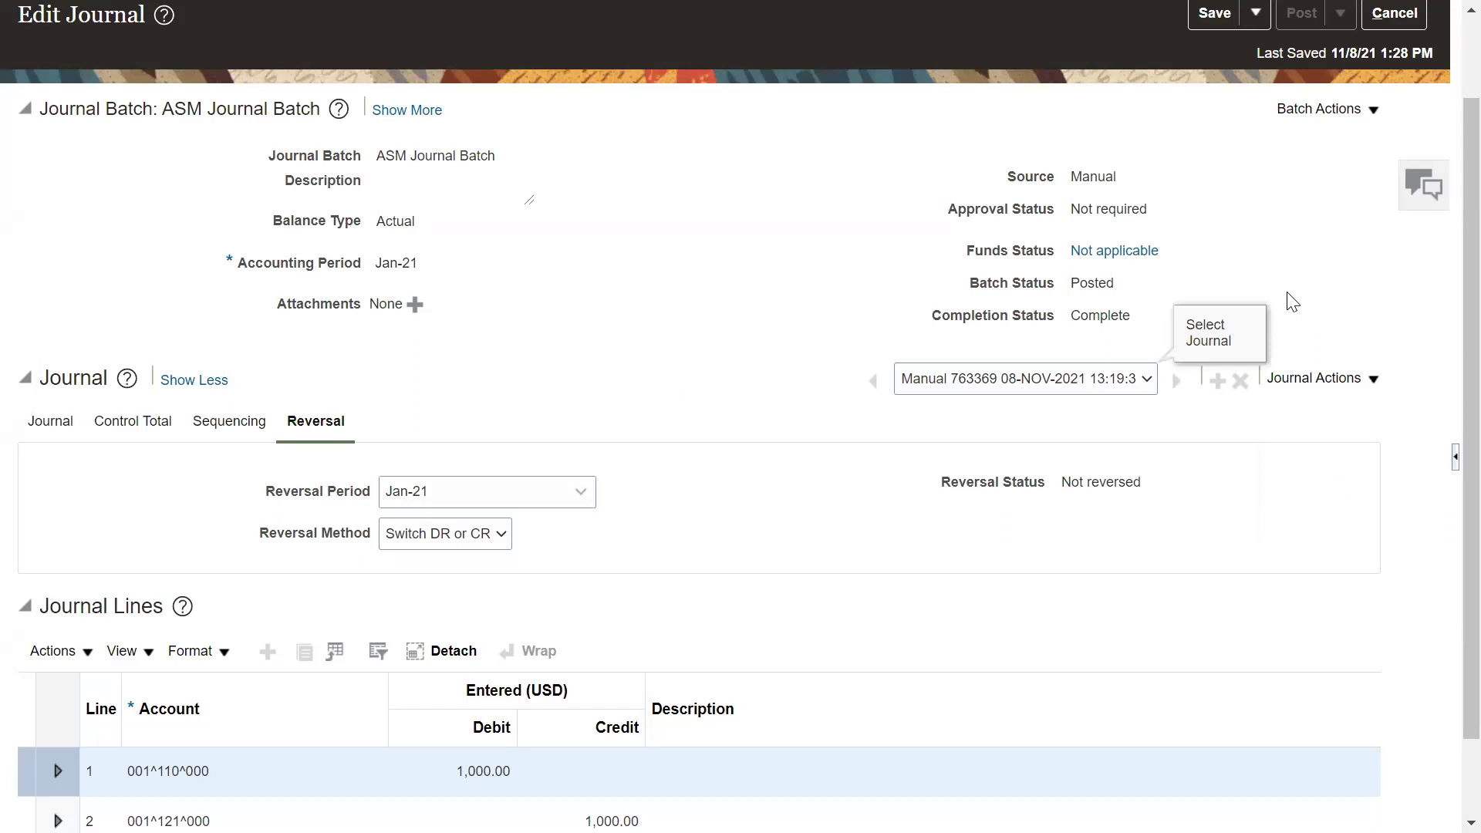
pyautogui.scroll(2, 1451, 357)
pyautogui.click(1218, 114)
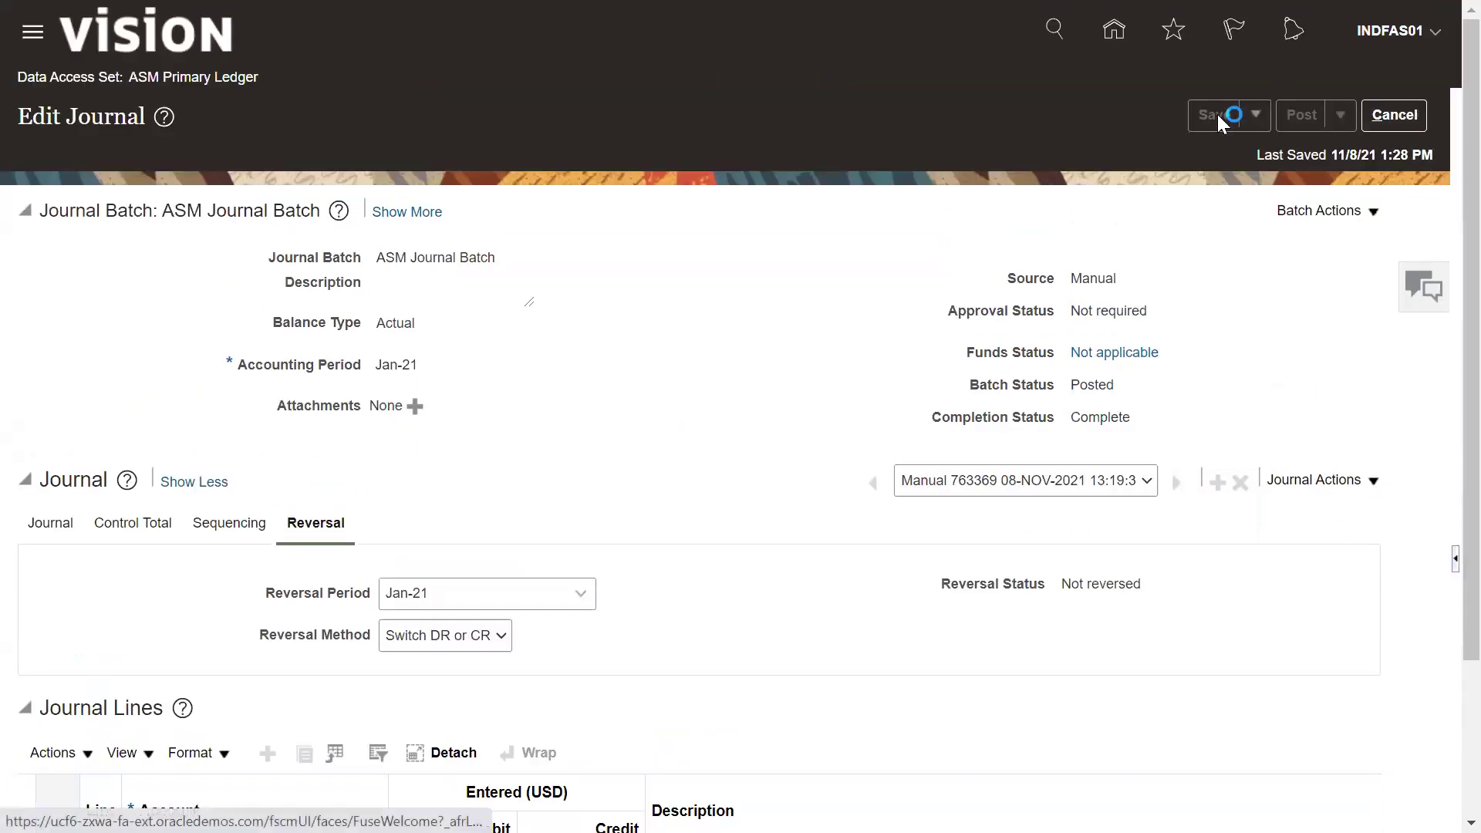
pyautogui.click(1395, 115)
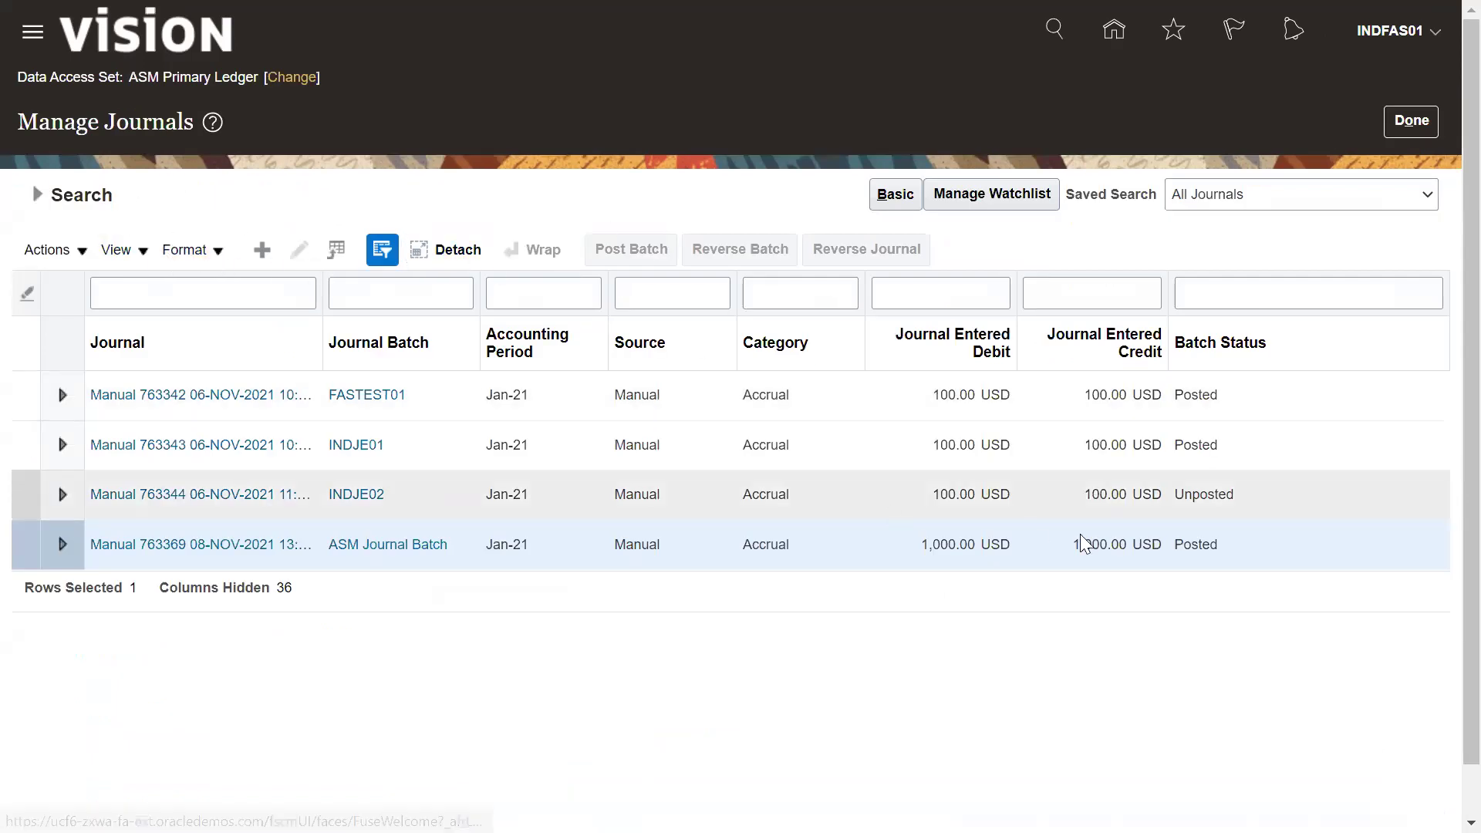
# Step: Reopen the Manage Journals task, list the journals again and check the batch status of the reversing journal
pyautogui.click(1419, 119)
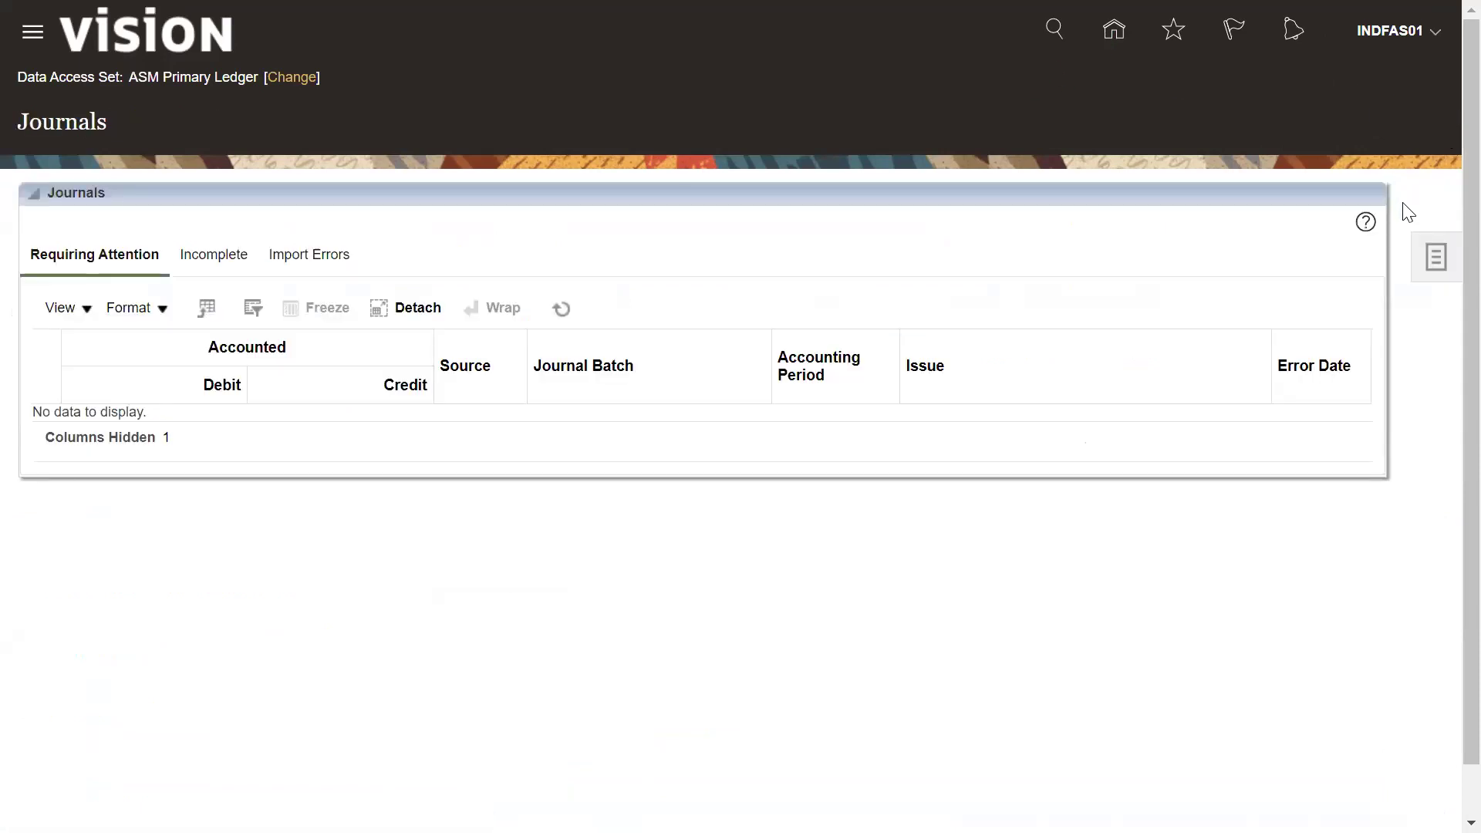
pyautogui.click(1436, 259)
pyautogui.click(1327, 112)
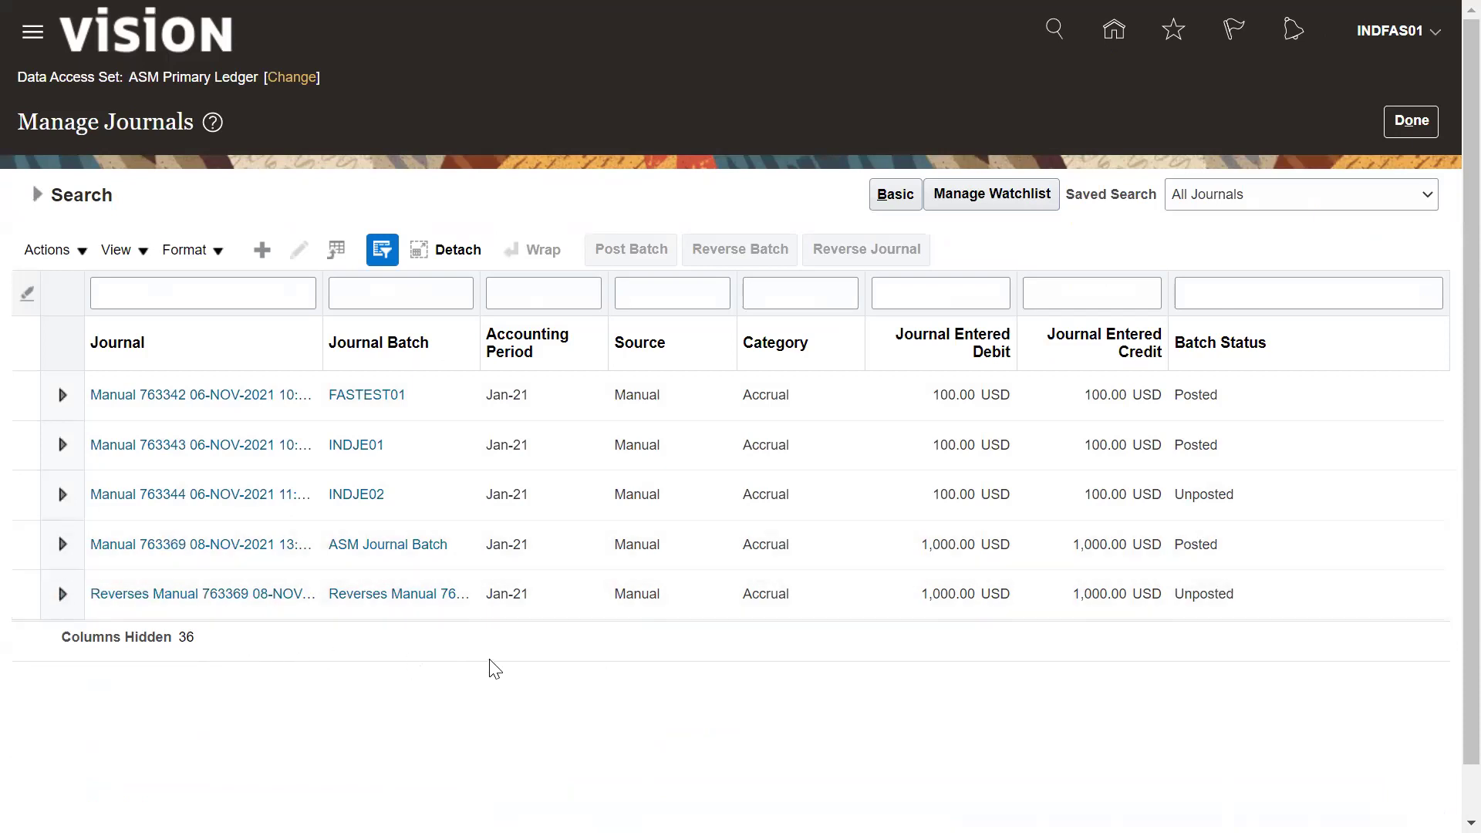
pyautogui.doubleClick(1211, 594)
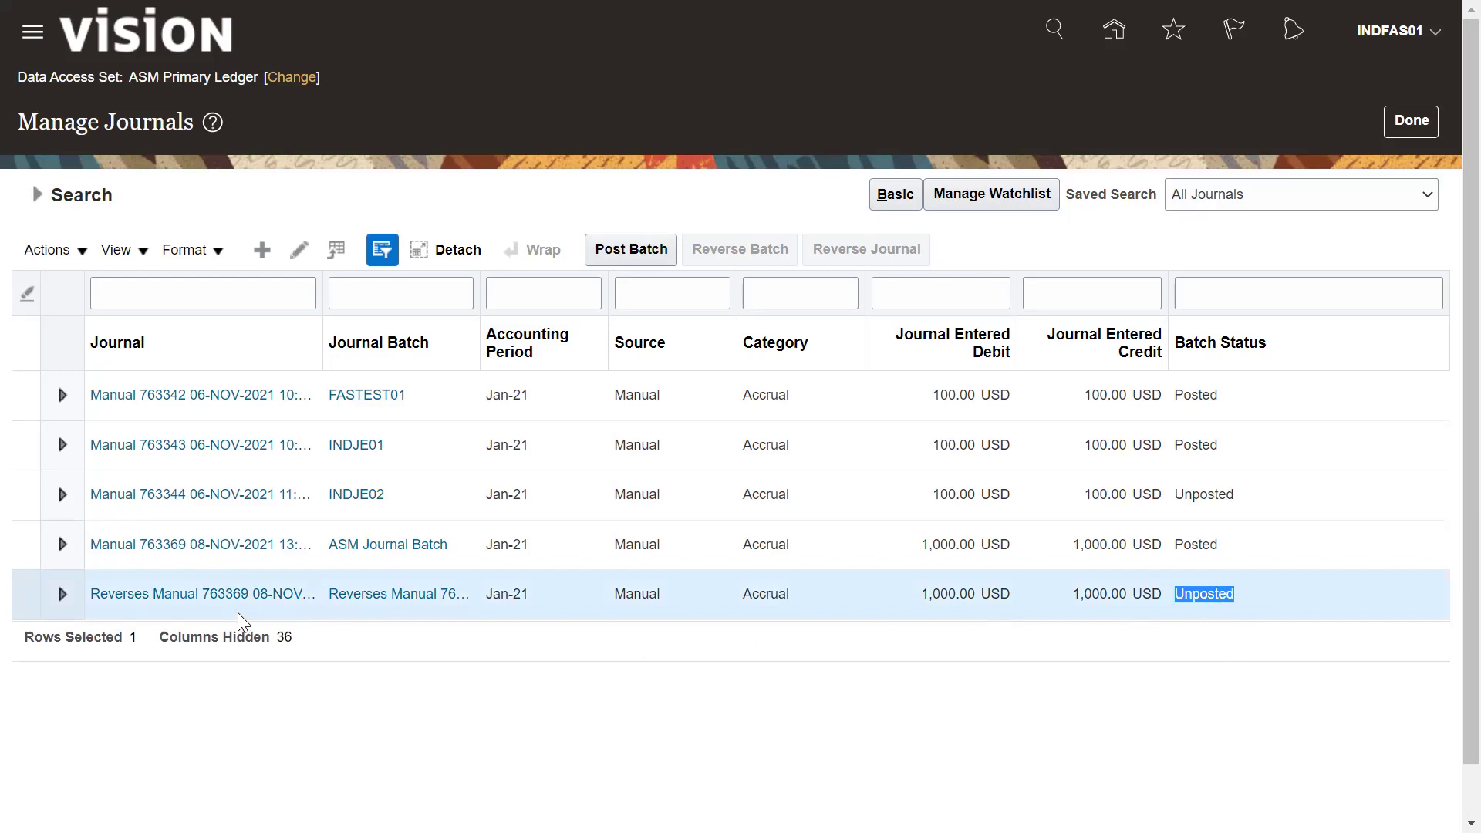
# Step: Open the reversing journal, review its debit and credit lines, and post the batch
pyautogui.click(189, 595)
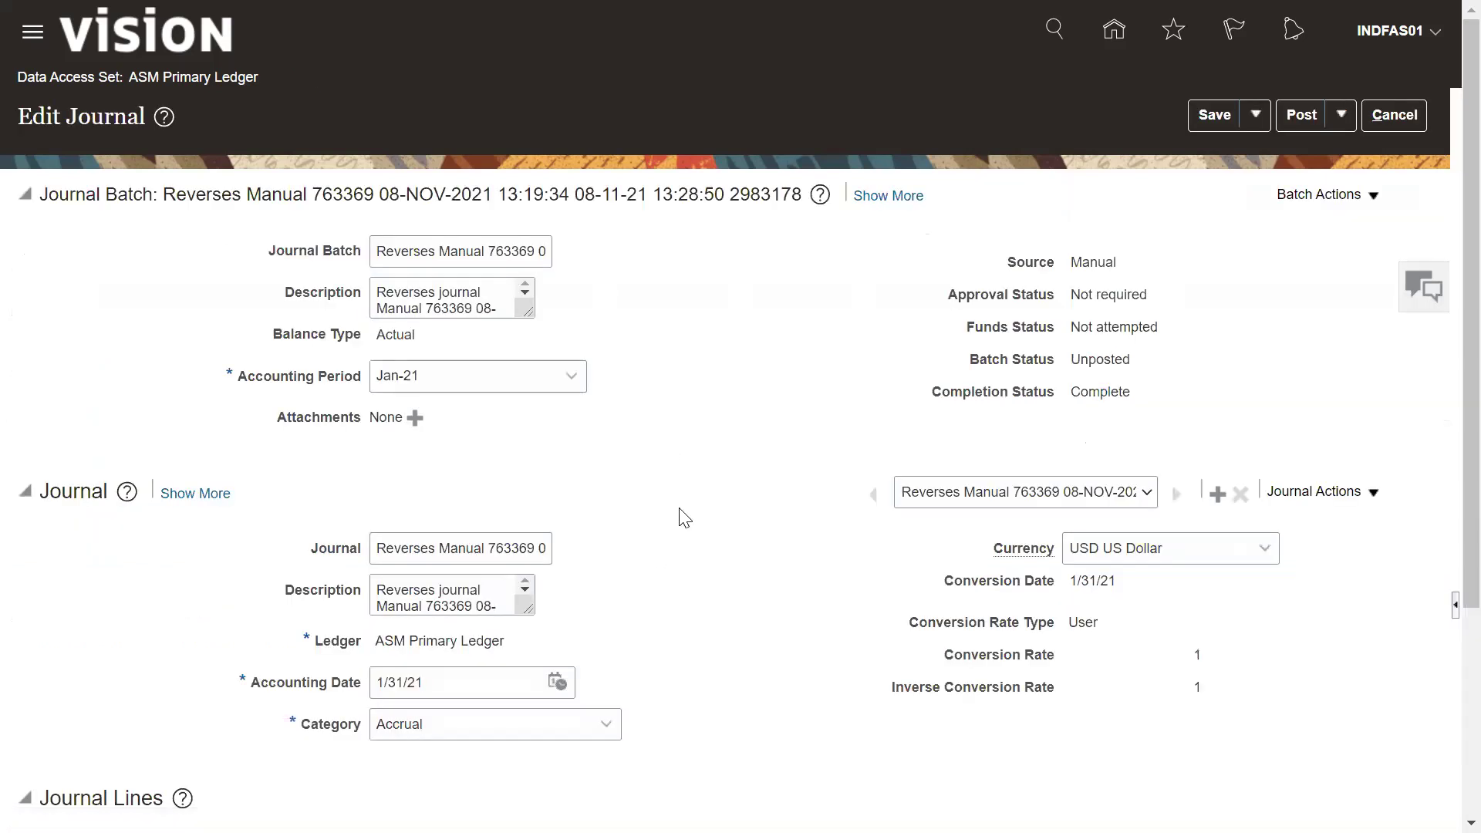
pyautogui.scroll(-4, 685, 518)
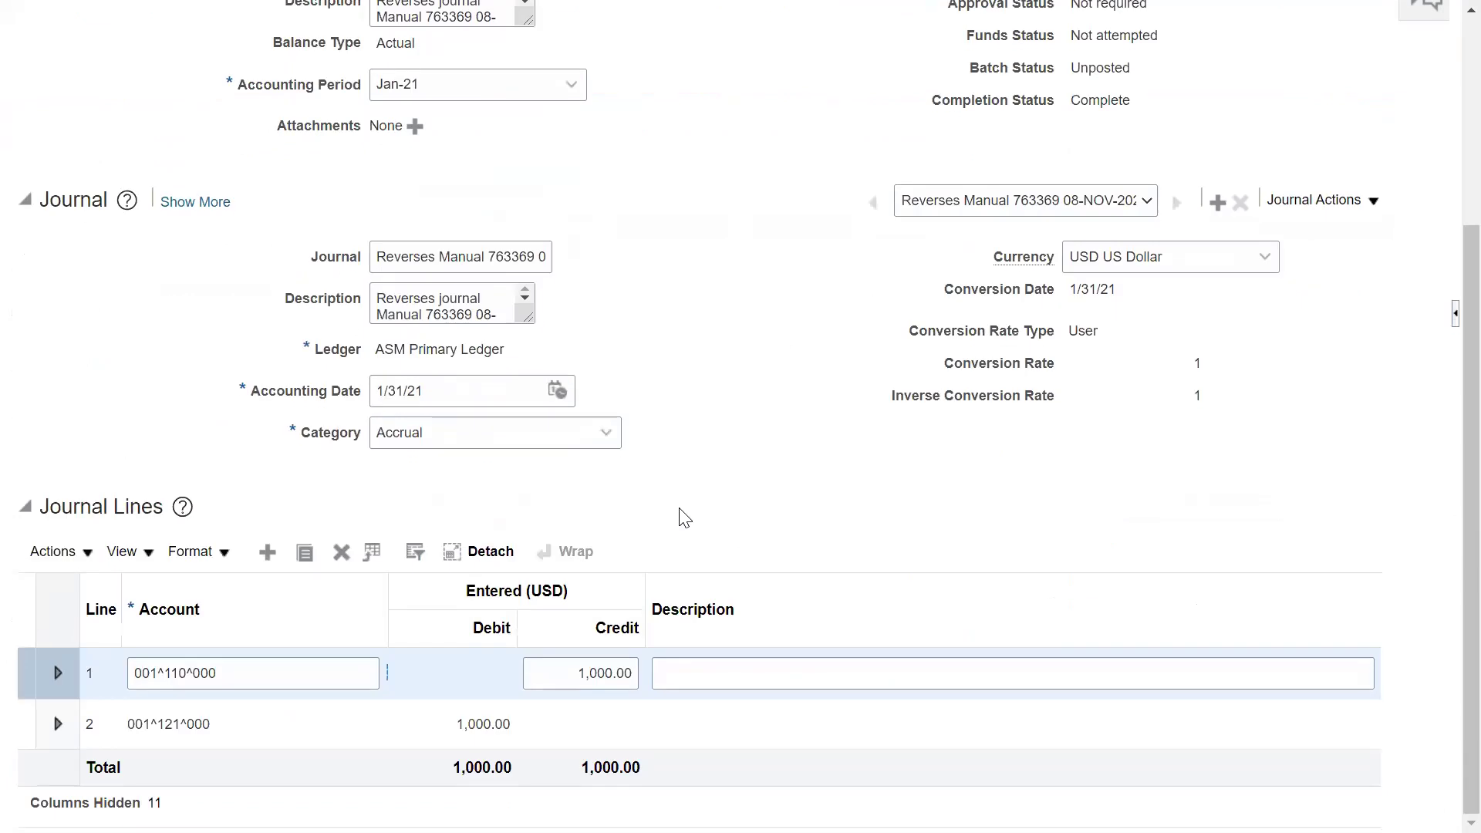
pyautogui.scroll(4, 684, 517)
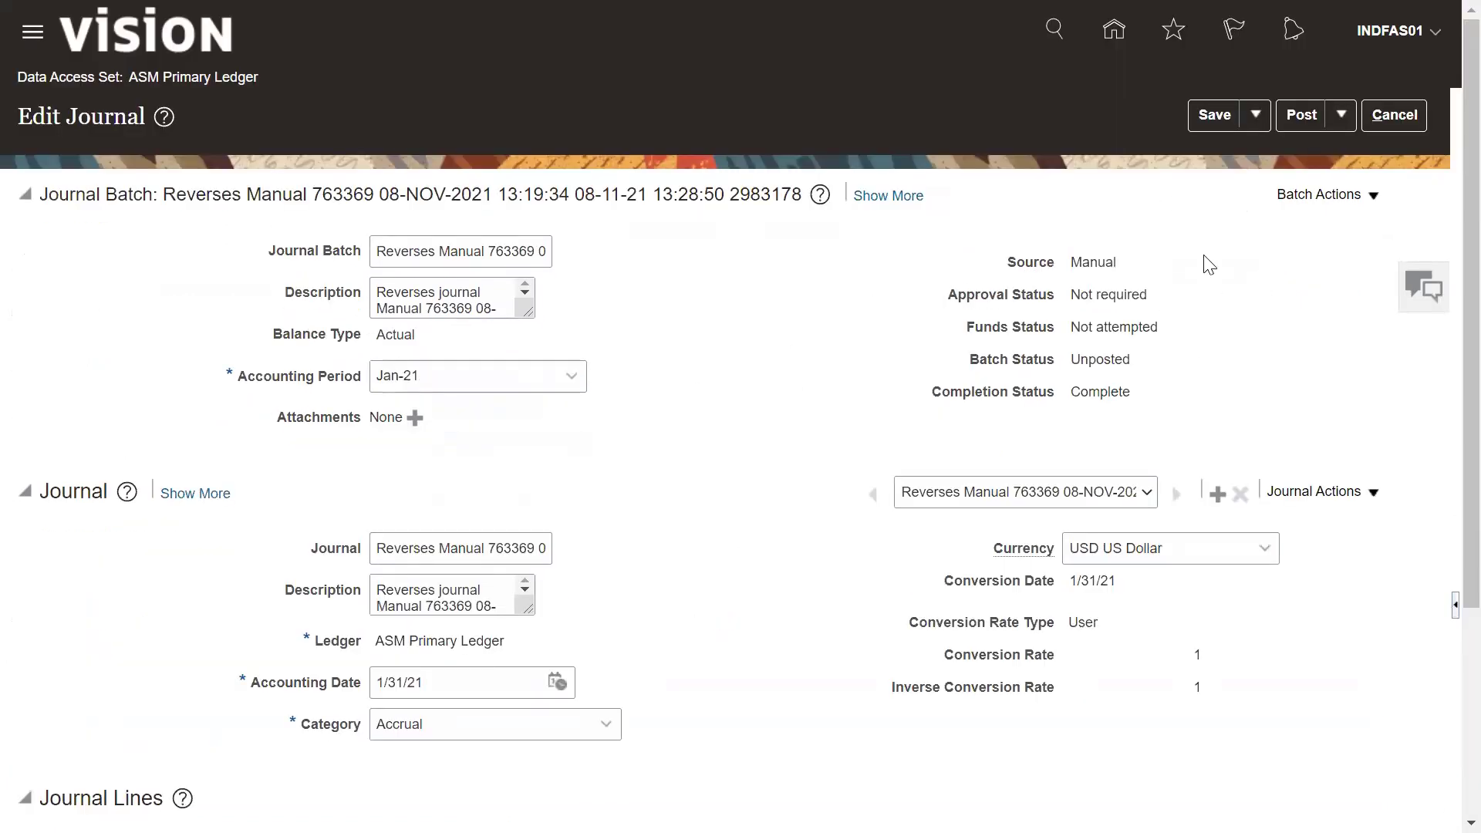
pyautogui.click(1310, 115)
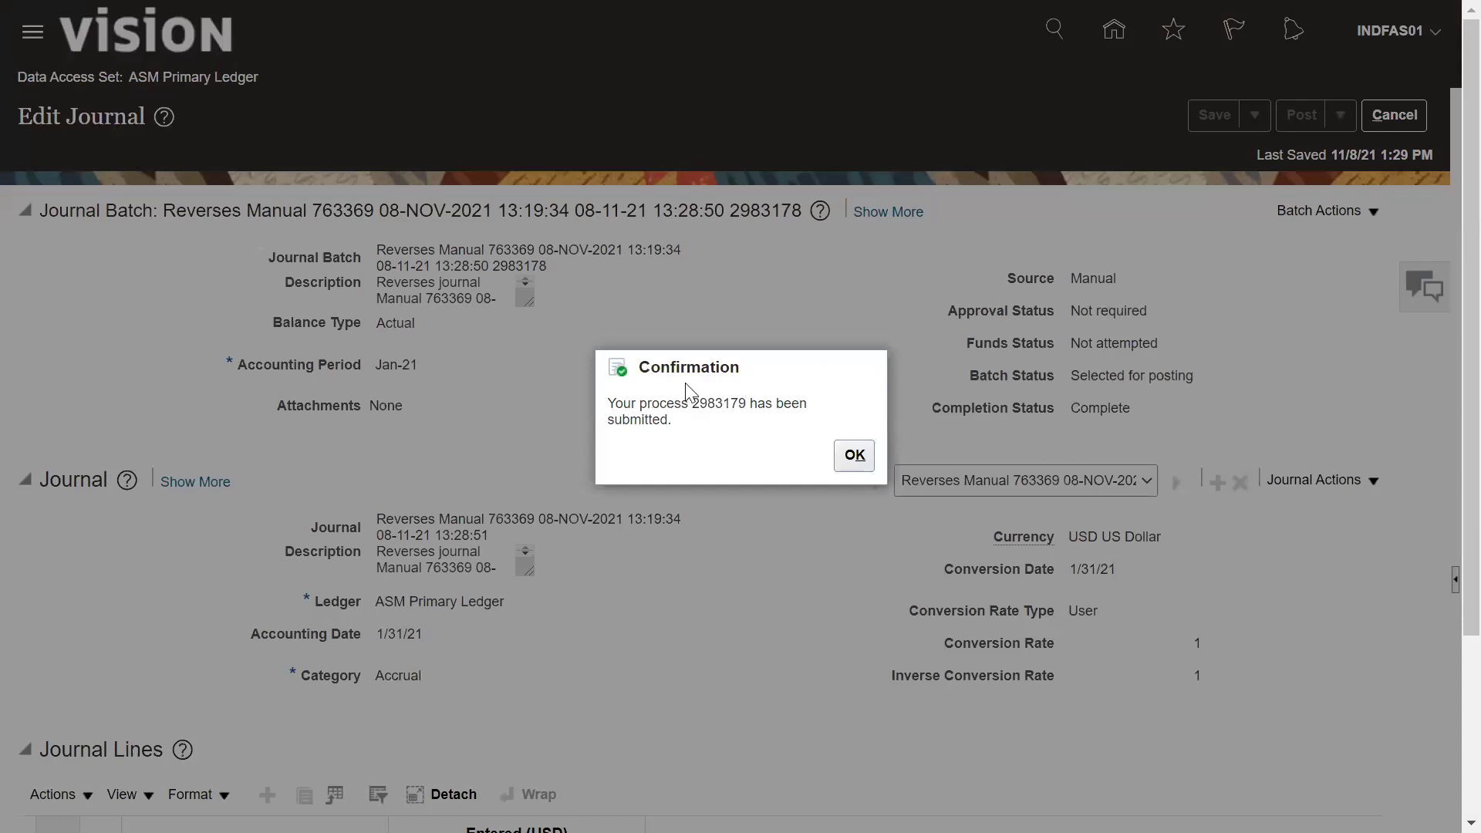
pyautogui.doubleClick(720, 403)
pyautogui.click(855, 456)
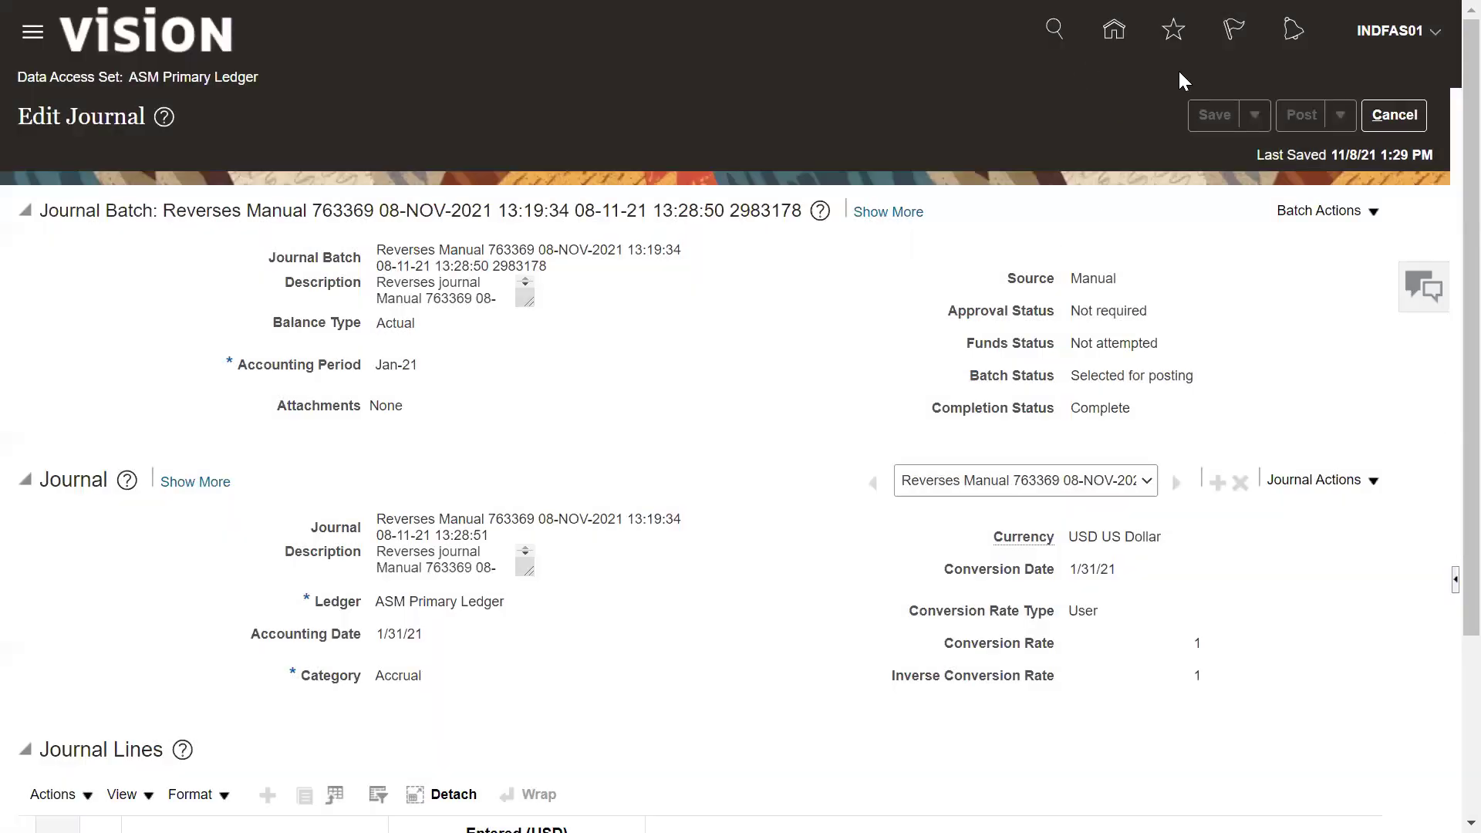
# Step: Leave the reversing journal, reload the journal list through Manage Journals and verify the reversing batch's posting status
pyautogui.click(1394, 115)
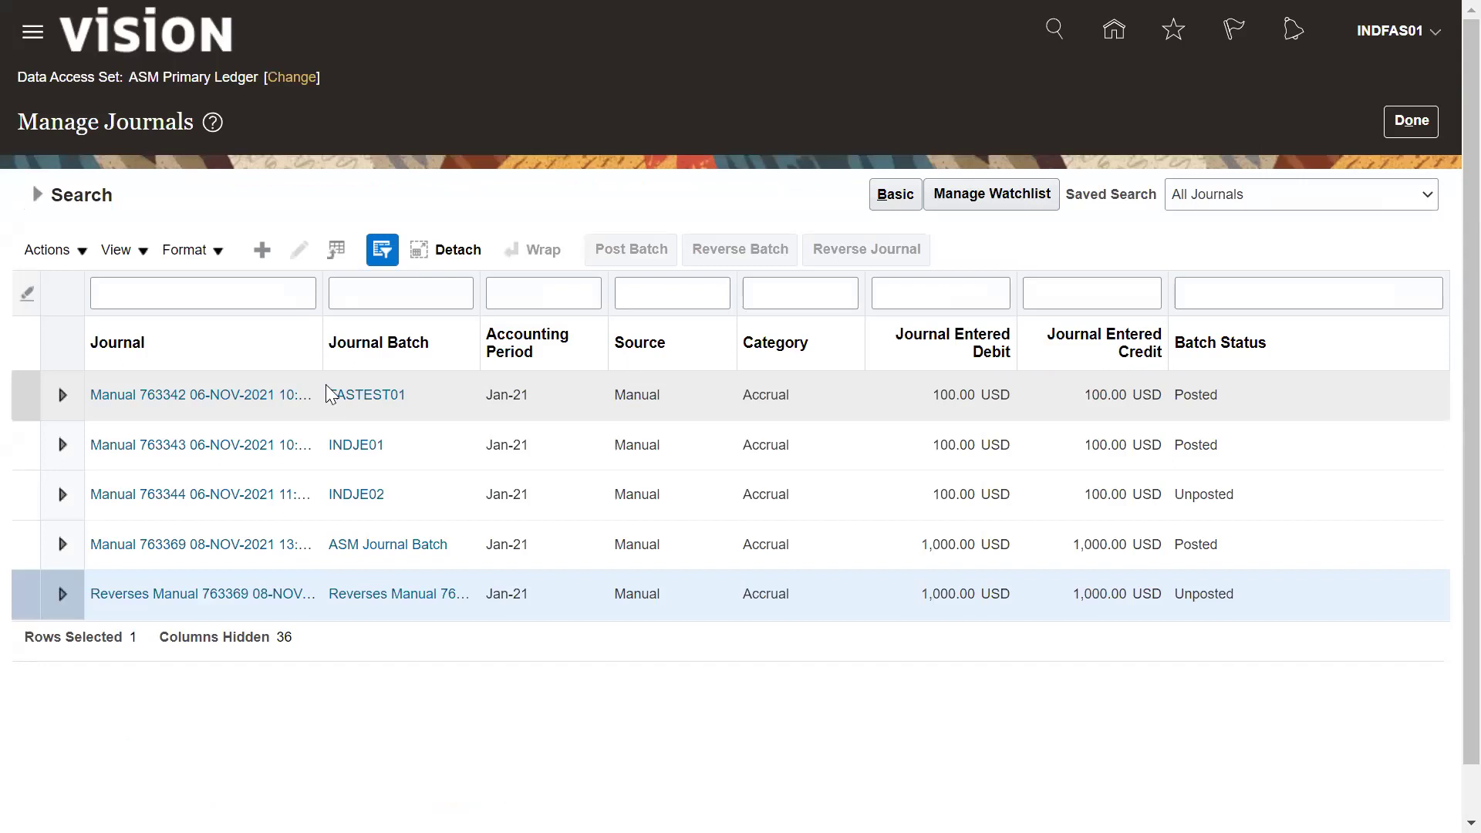
pyautogui.click(1409, 133)
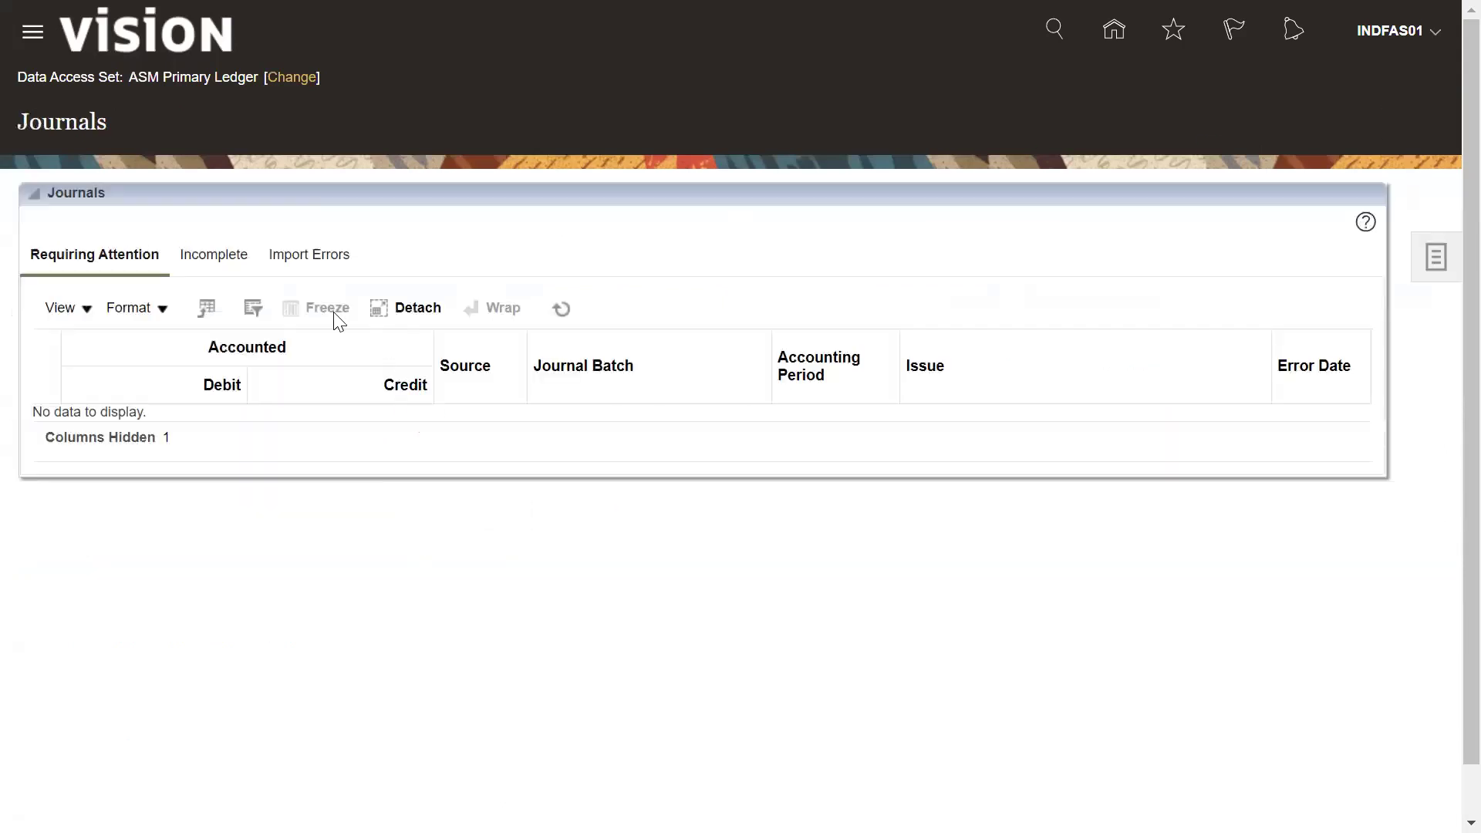
pyautogui.click(1431, 279)
pyautogui.click(1301, 112)
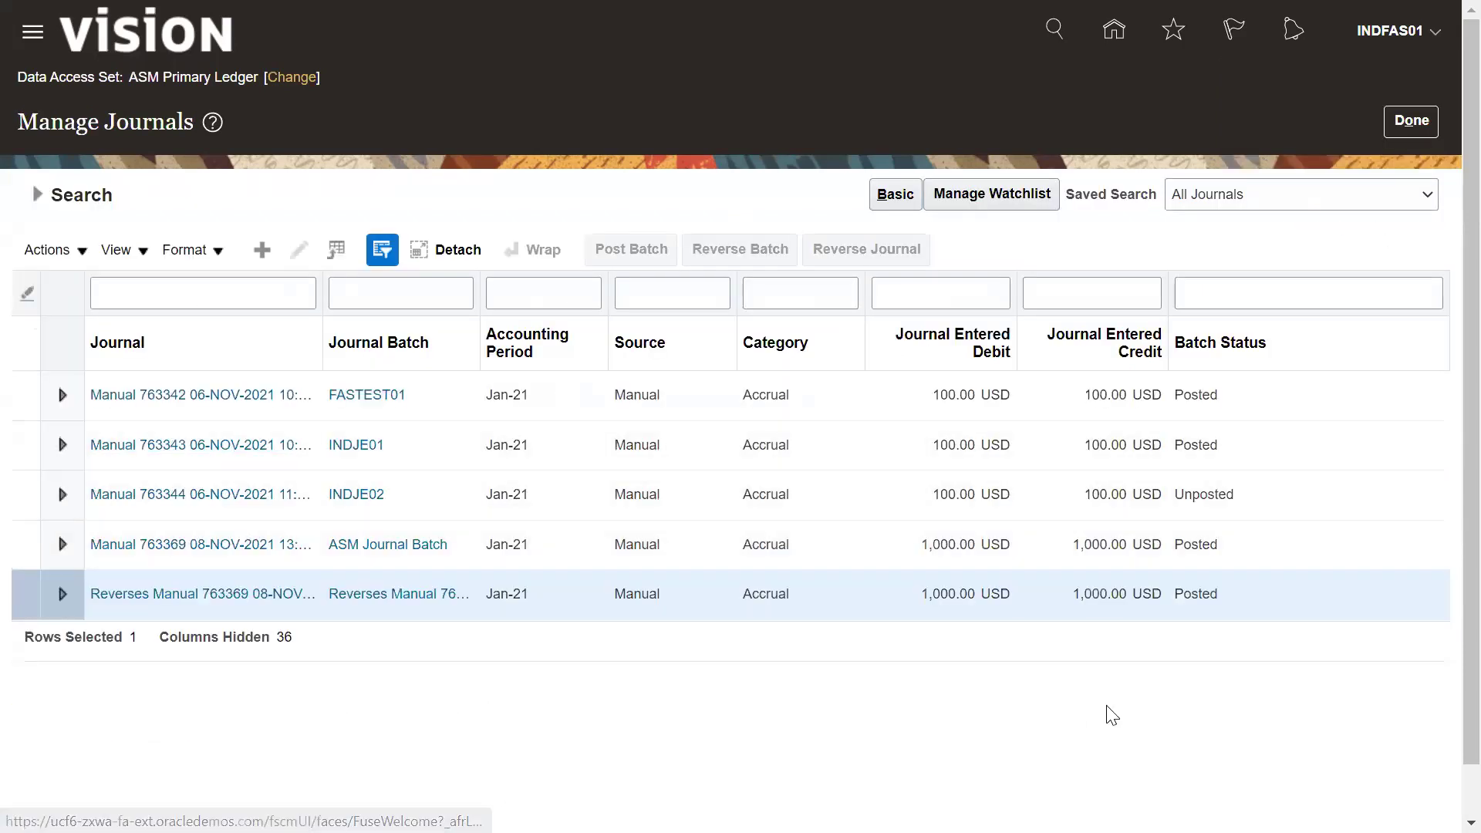
pyautogui.doubleClick(1195, 594)
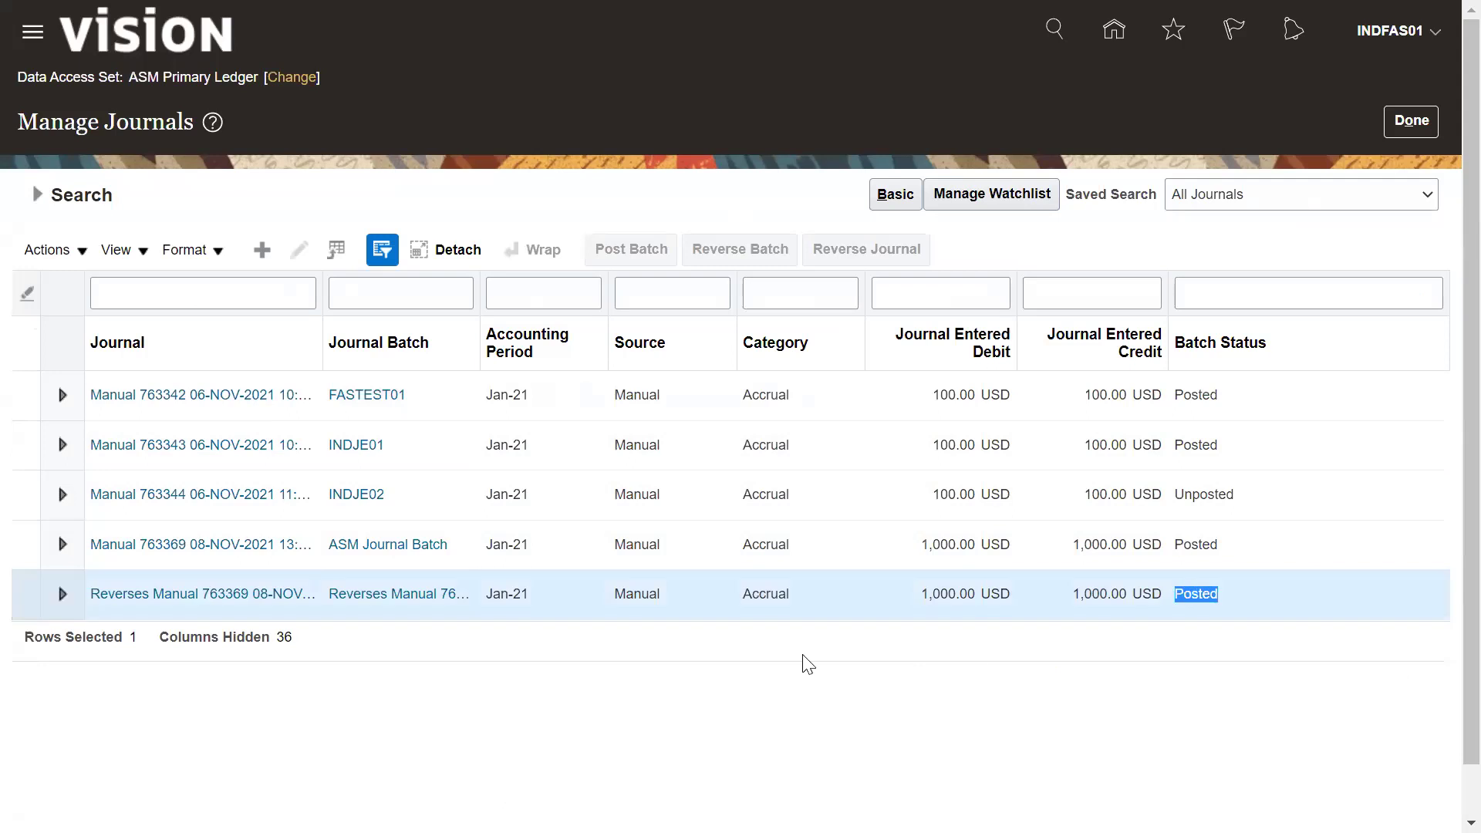